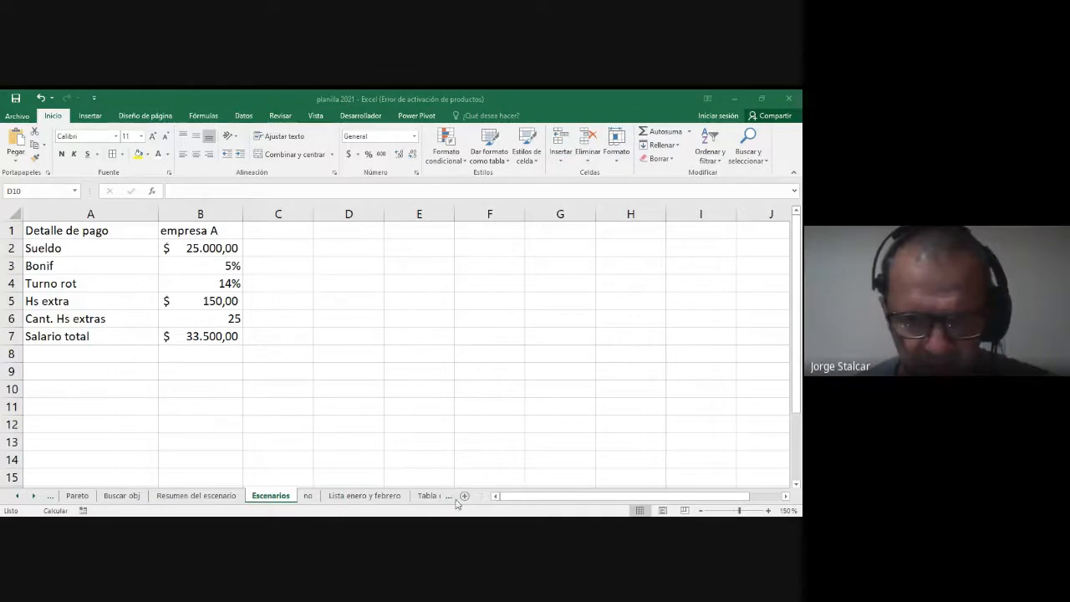
Step: Add a new worksheet after the Escenarios sheet and enter the heading "Estudainte" in A1
{"action": "left_click", "coordinate": [466, 499]}
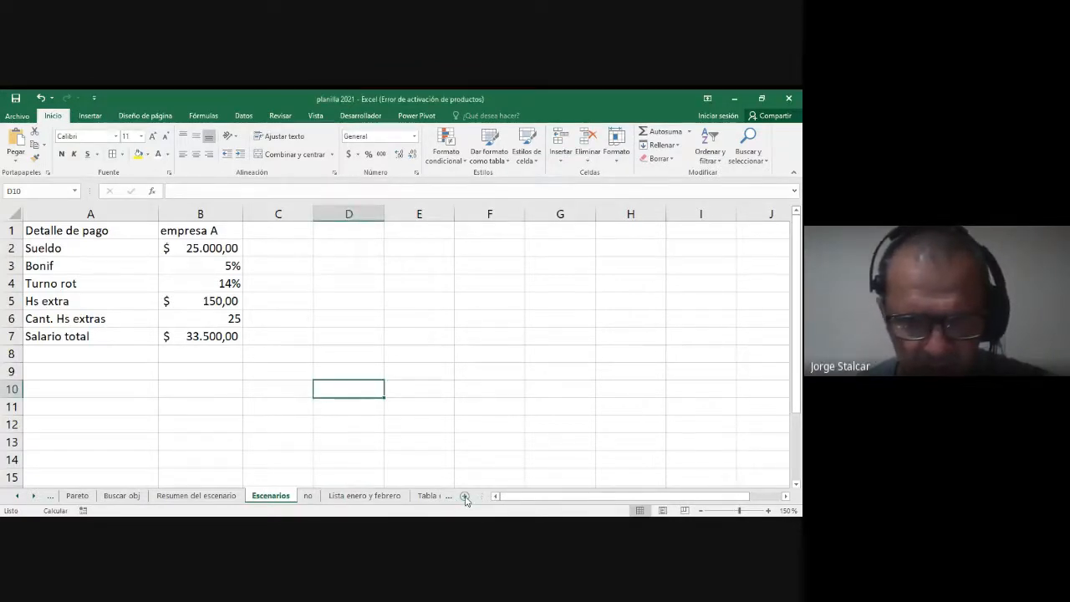
{"action": "left_click", "coordinate": [465, 496]}
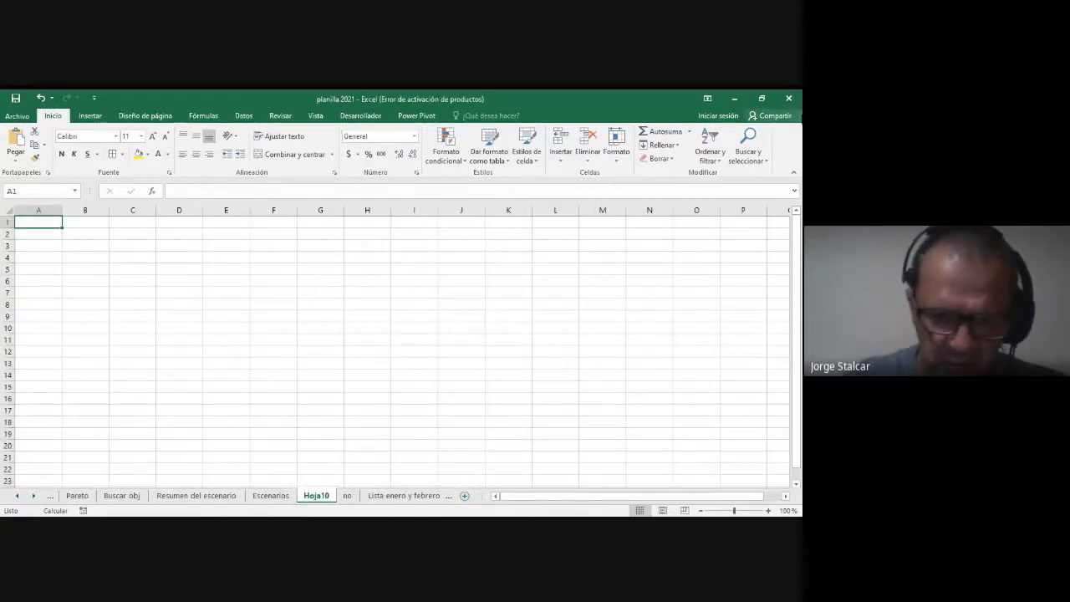
{"action": "type", "text": "Estudainte"}
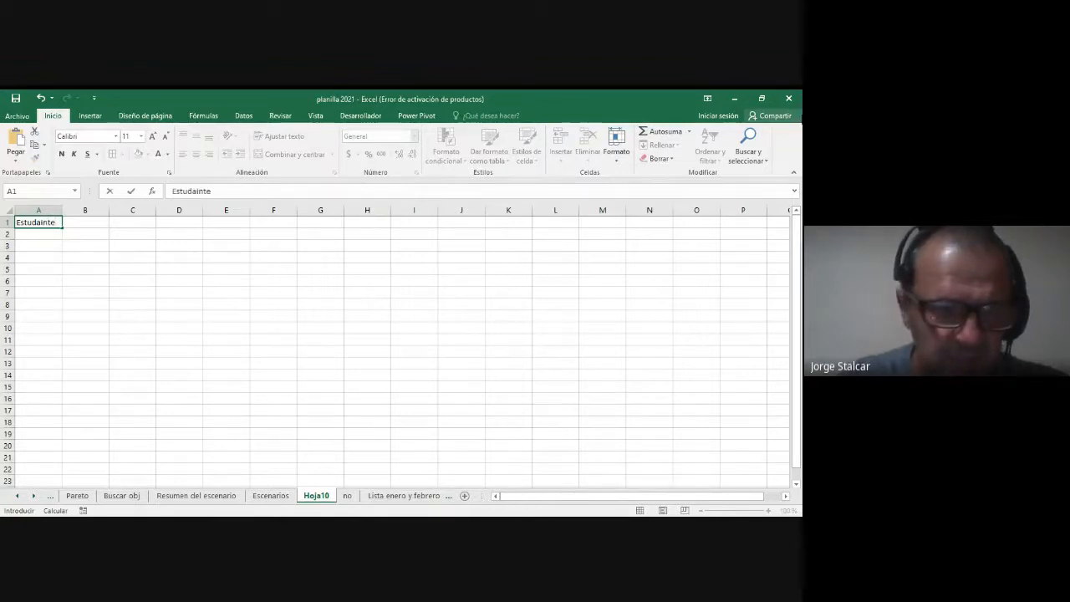
{"action": "key", "text": "Return"}
Step: List the students A, B and C in cells A3 to A5, leaving A2 empty
{"action": "key", "text": "Return"}
{"action": "type", "text": "A"}
{"action": "key", "text": "Return"}
{"action": "type", "text": "B"}
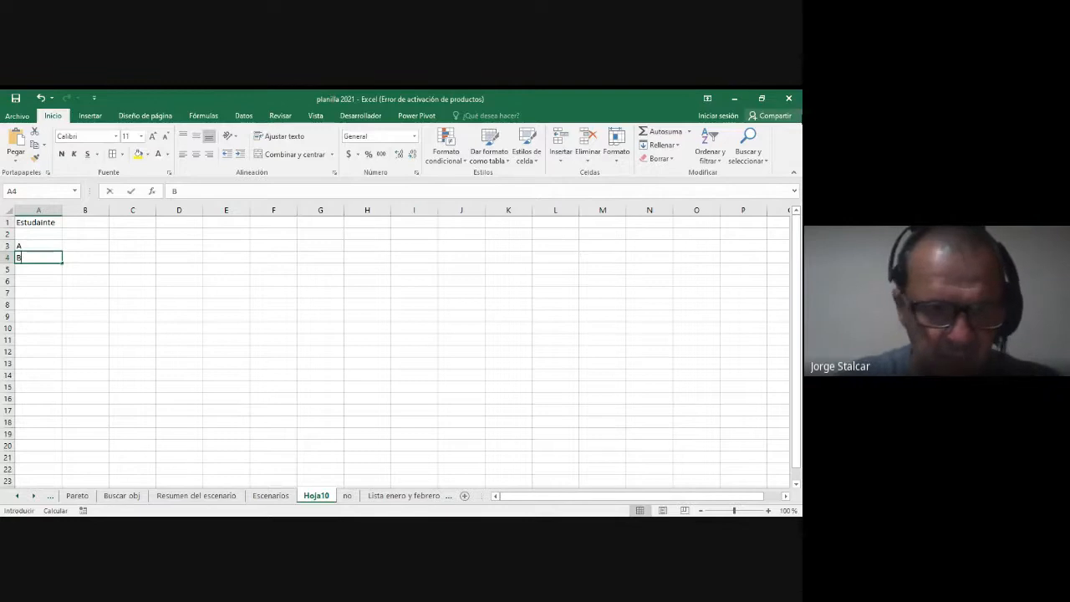
{"action": "key", "text": "Return"}
{"action": "type", "text": "C"}
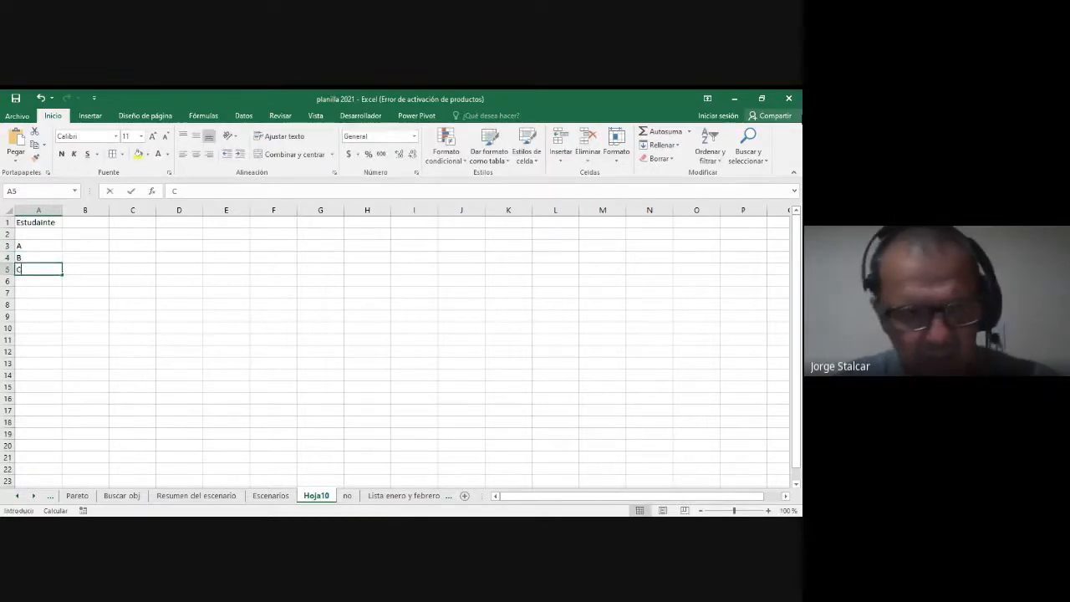
{"action": "key", "text": "Up"}
{"action": "key", "text": "Up"}
{"action": "key", "text": "Up"}
Step: Enter the column headings "1p", "2p" and "promedio" in cells B2, C2 and D2
{"action": "key", "text": "Right"}
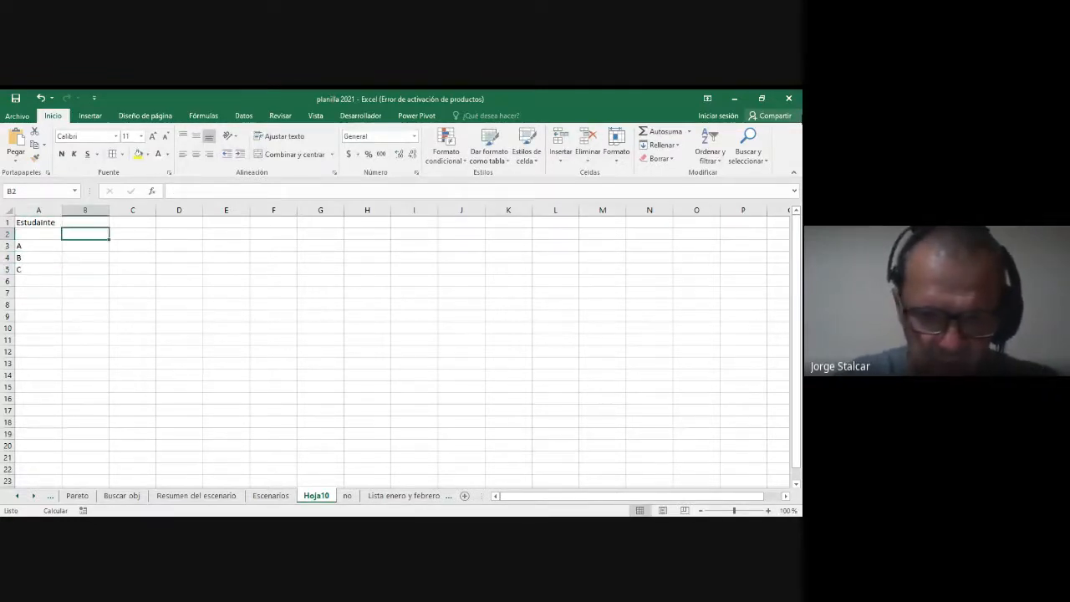
{"action": "type", "text": "1p"}
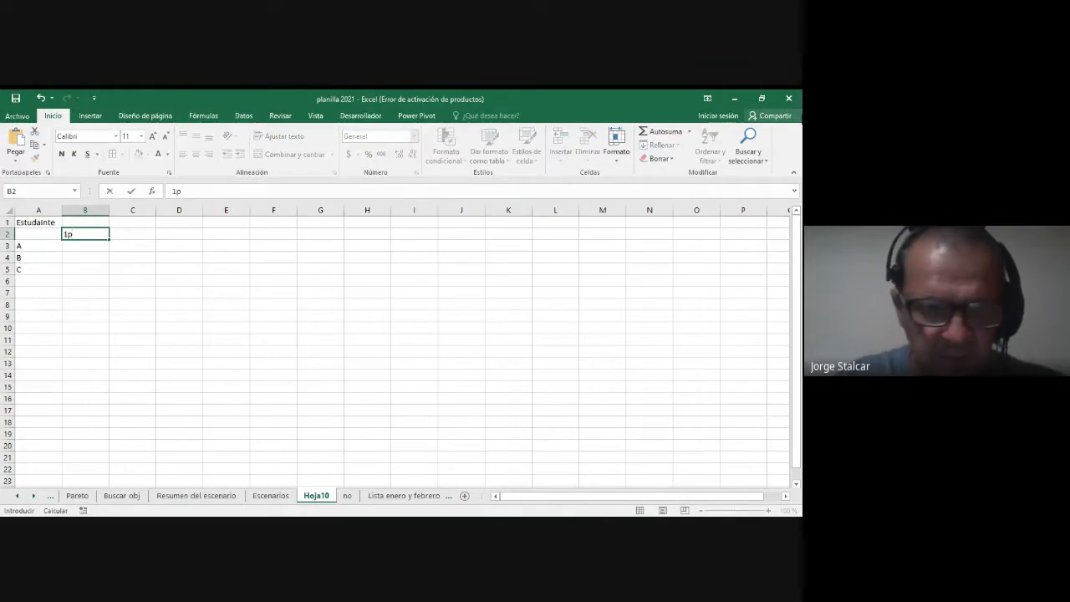
{"action": "key", "text": "Right"}
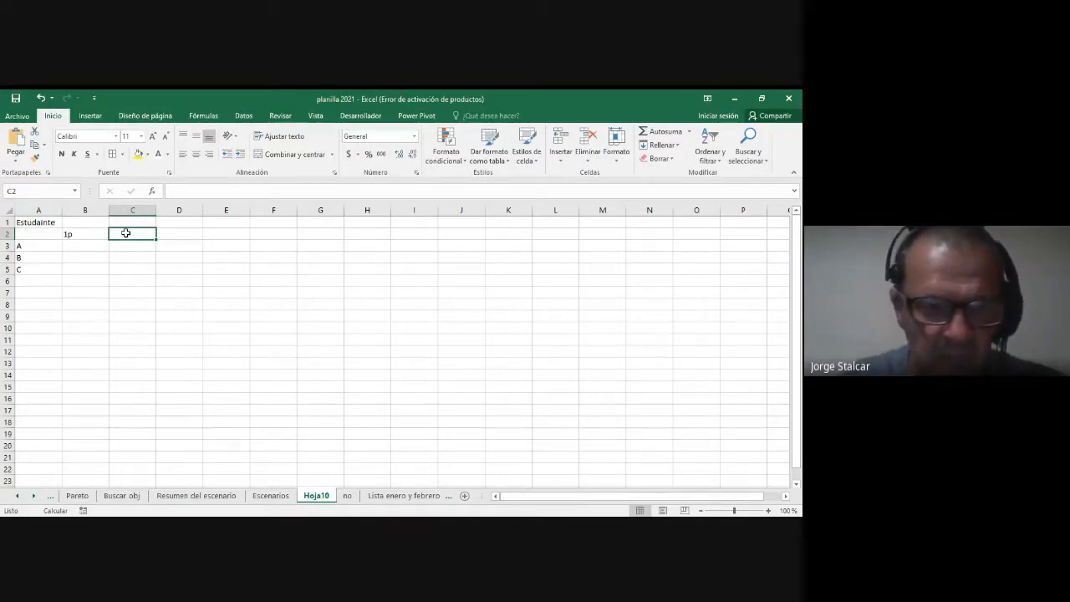
{"action": "left_click", "coordinate": [178, 233]}
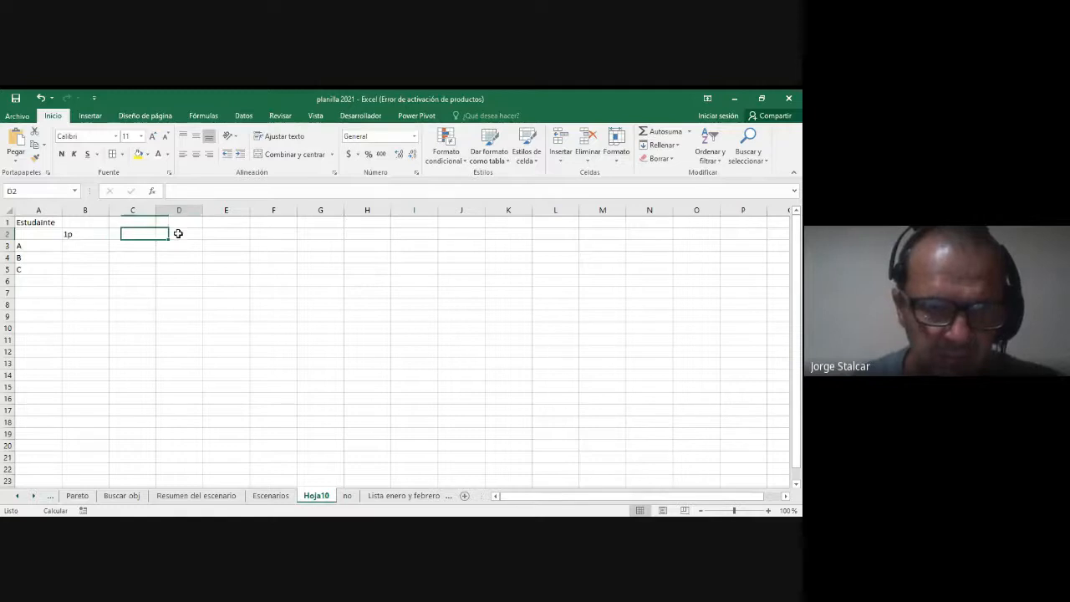
{"action": "left_click", "coordinate": [132, 234]}
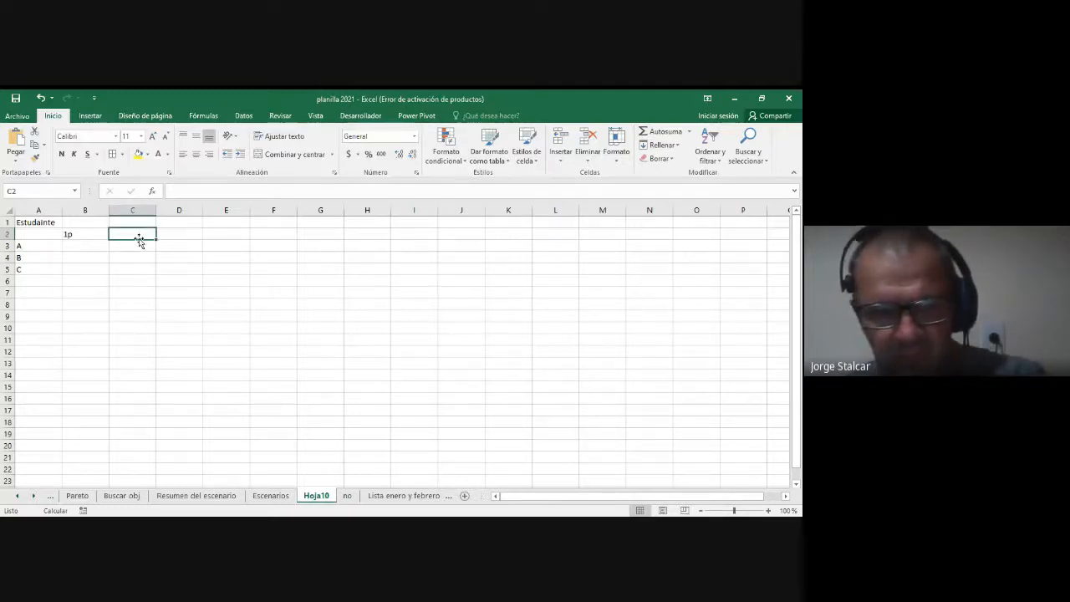
{"action": "key", "text": "alt+Tab"}
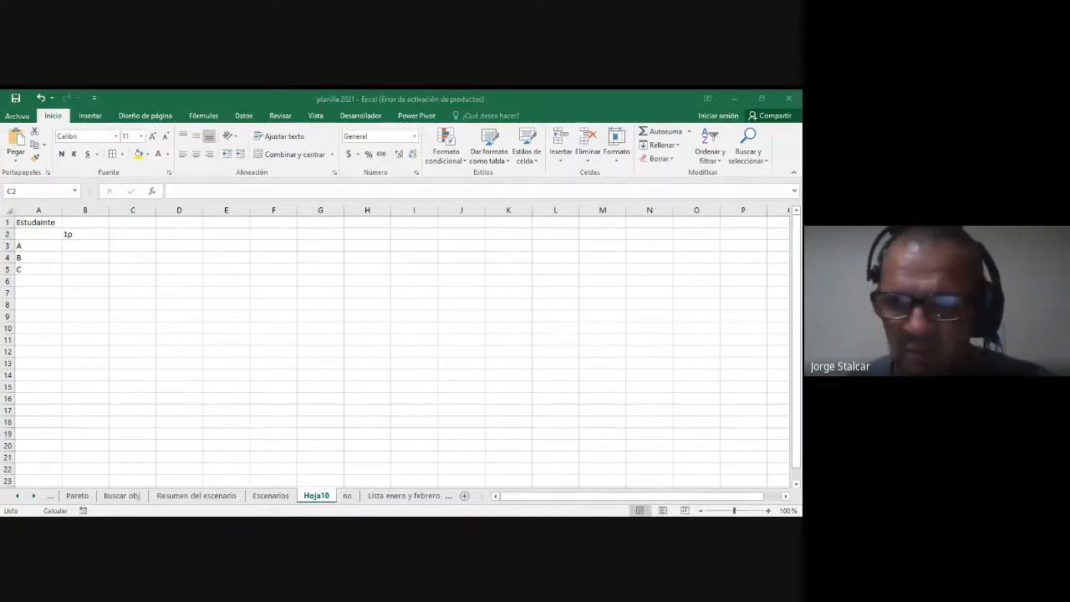
{"action": "key", "text": "alt+Tab"}
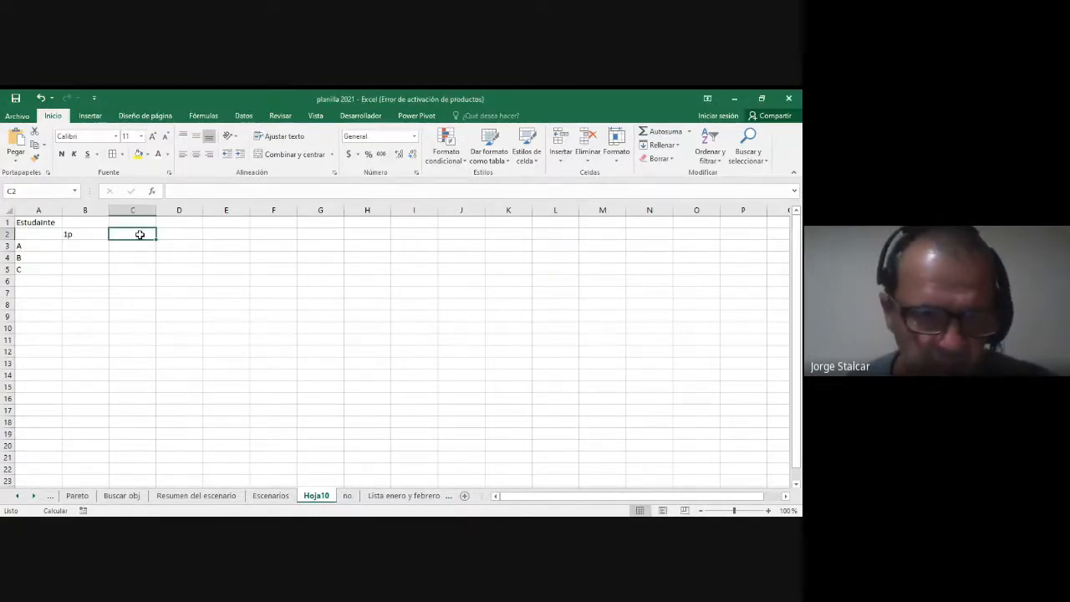
{"action": "type", "text": "2p"}
{"action": "left_click", "coordinate": [176, 235]}
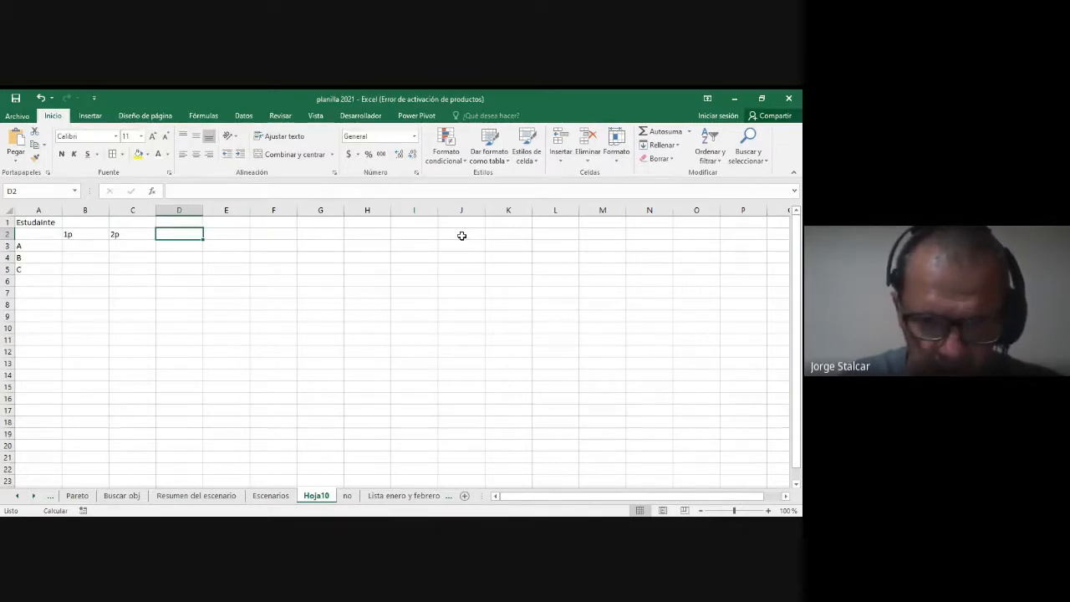
{"action": "type", "text": "promedio"}
{"action": "key", "text": "Return"}
Step: Enter student A's grades in row 3: 45 for 1p and 67 for 2p
{"action": "key", "text": "Left"}
{"action": "key", "text": "Left"}
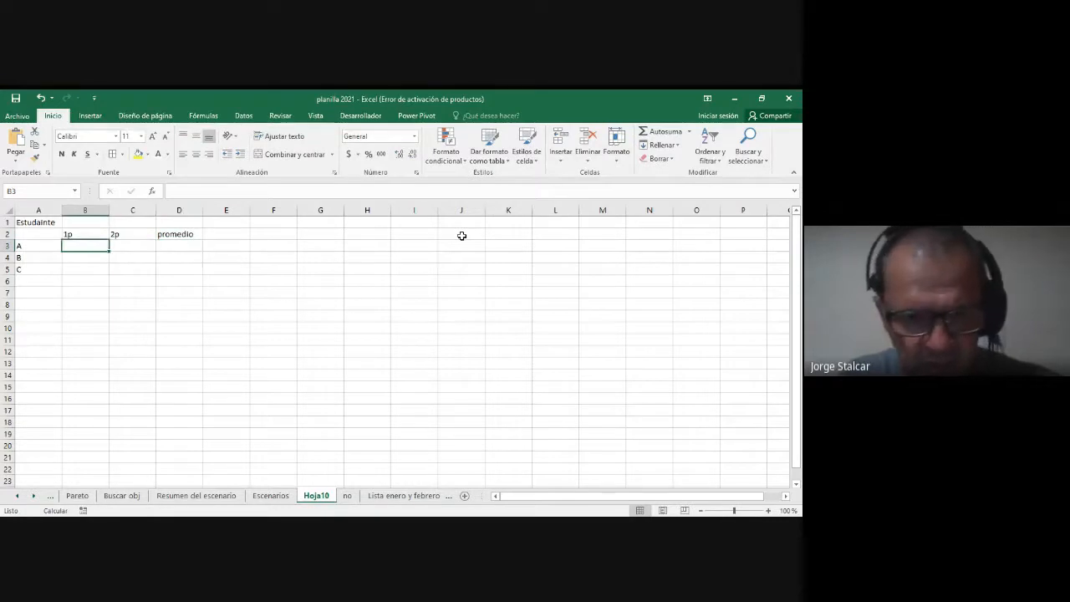
{"action": "type", "text": "45"}
{"action": "key", "text": "Tab"}
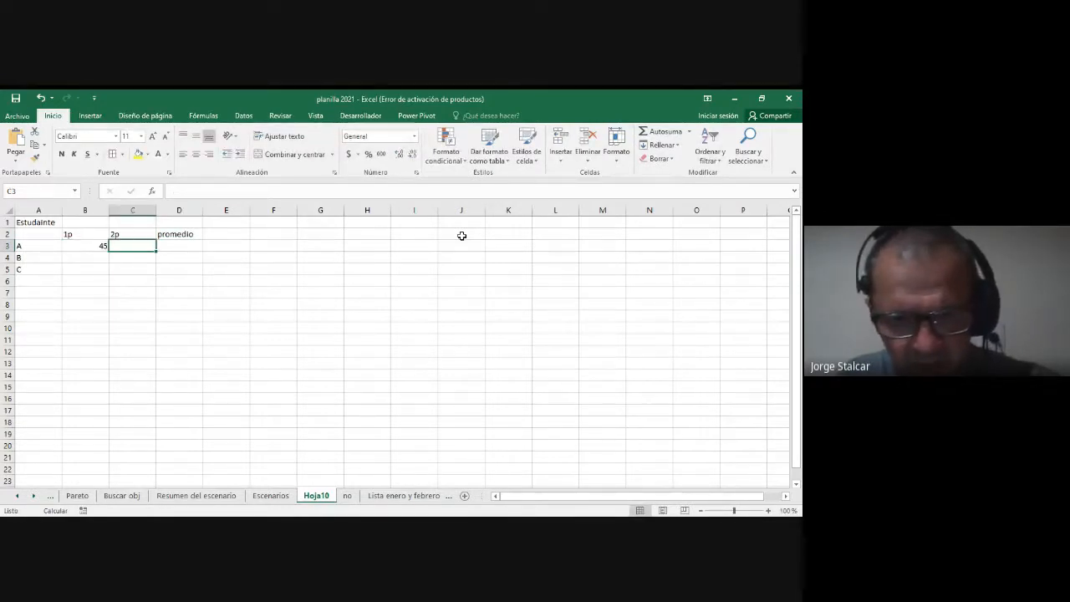
{"action": "type", "text": "67"}
{"action": "key", "text": "Return"}
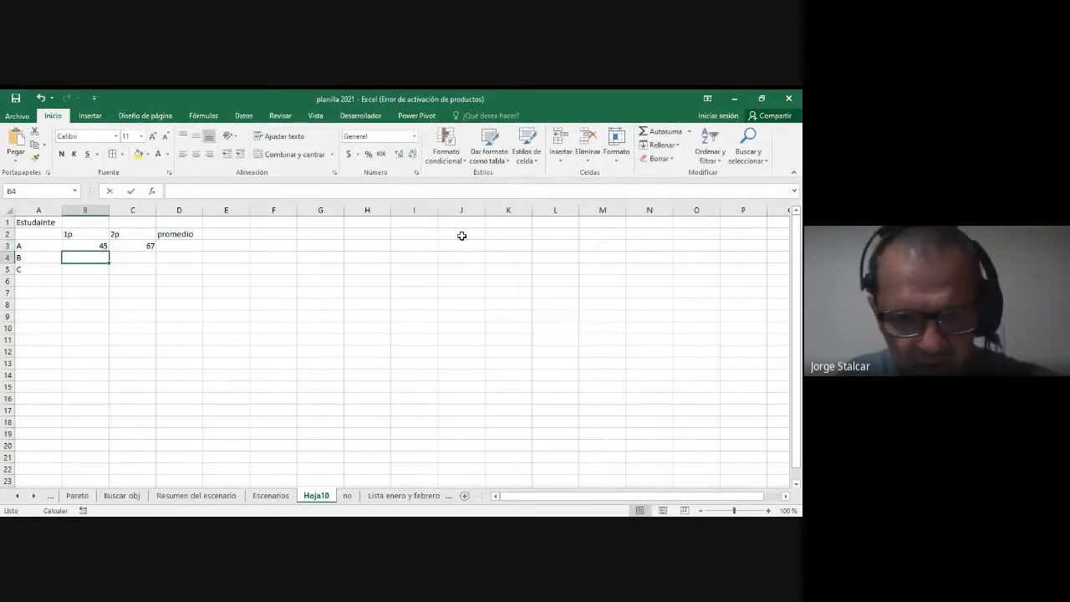
Step: Enter the 1p and 2p grades 65 and 85 for student B, and 39 and 98 for student C
{"action": "type", "text": "65"}
{"action": "key", "text": "Tab"}
{"action": "type", "text": "85"}
{"action": "key", "text": "Return"}
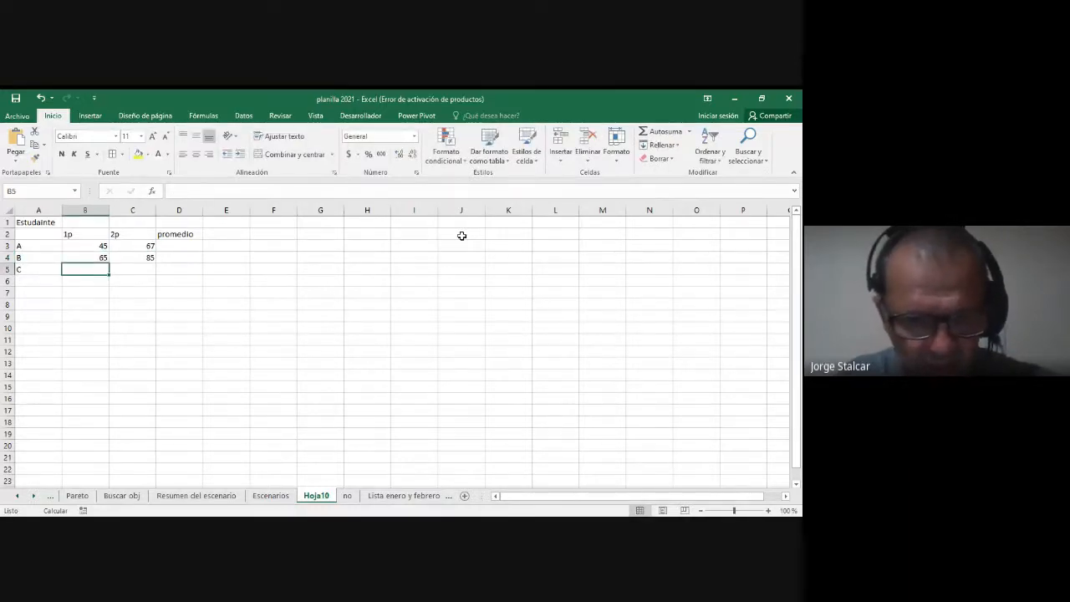
{"action": "type", "text": "39"}
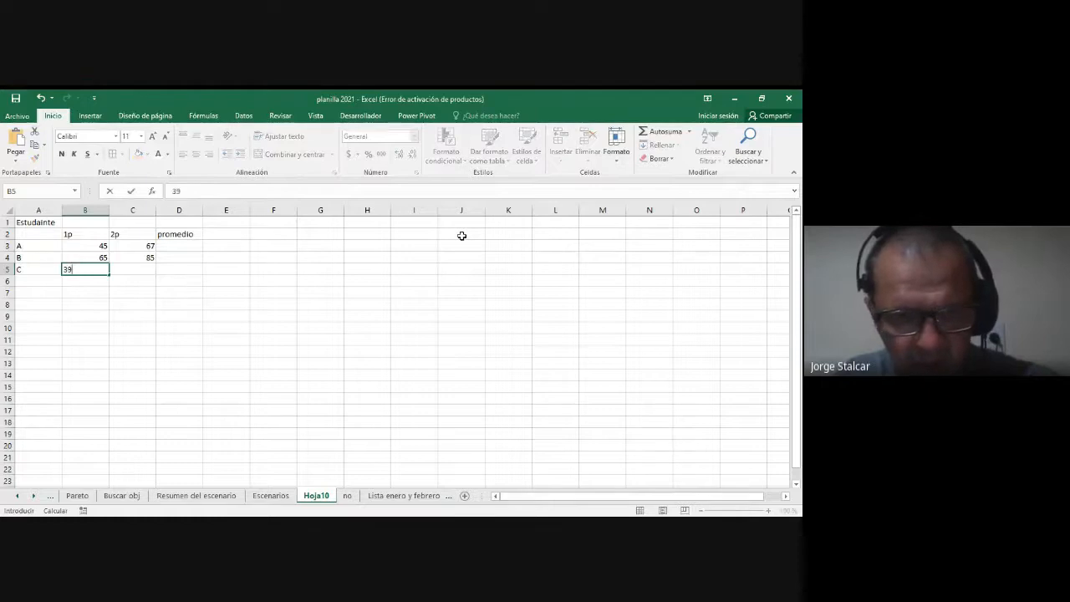
{"action": "key", "text": "Tab"}
{"action": "type", "text": "98"}
{"action": "key", "text": "Return"}
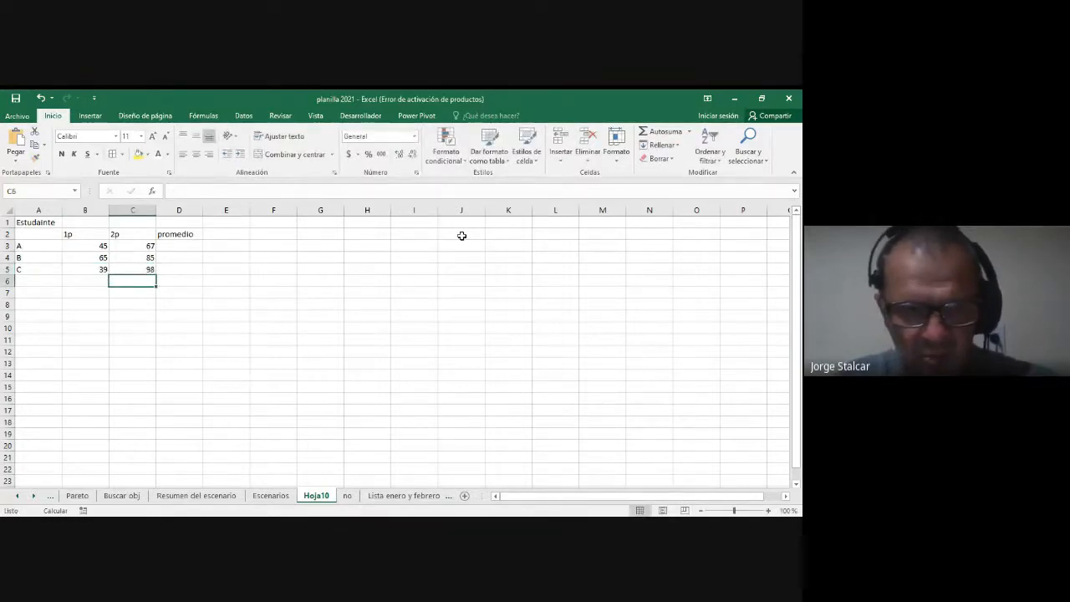
Step: Set the worksheet's display to a custom zoom of 150%, with D3 as the active cell
{"action": "left_click", "coordinate": [197, 244]}
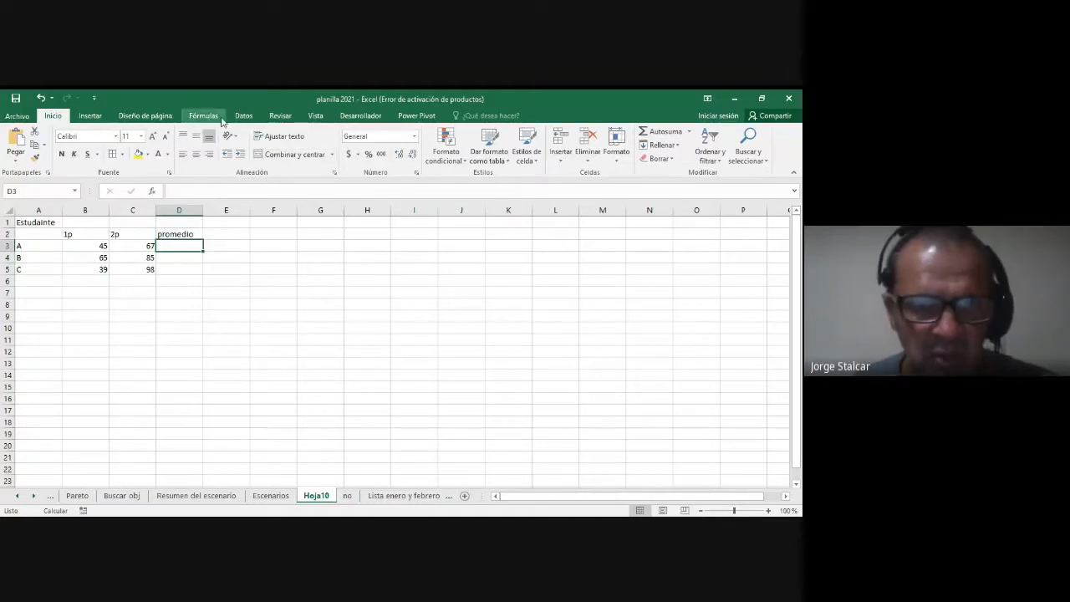
{"action": "left_click", "coordinate": [316, 116]}
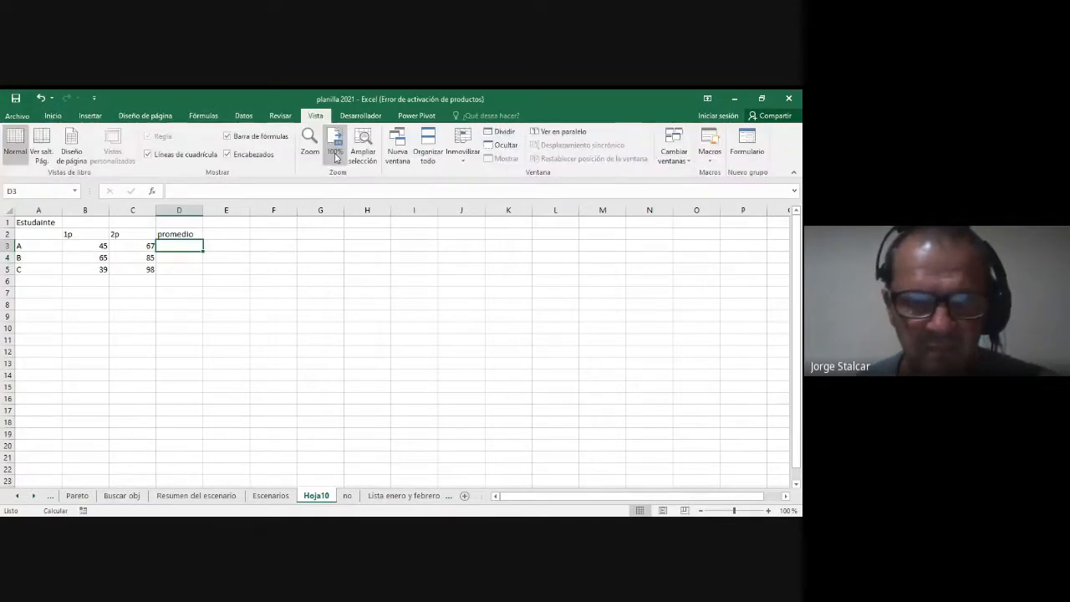
{"action": "left_click", "coordinate": [315, 149]}
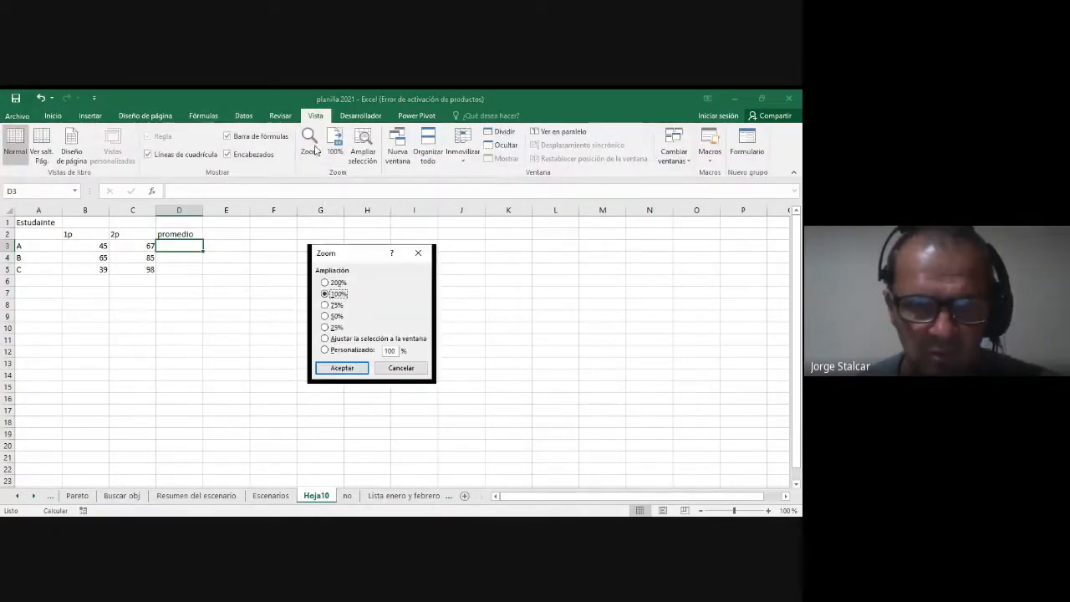
{"action": "left_click_drag", "start_coordinate": [396, 350], "coordinate": [381, 351]}
{"action": "type", "text": "150"}
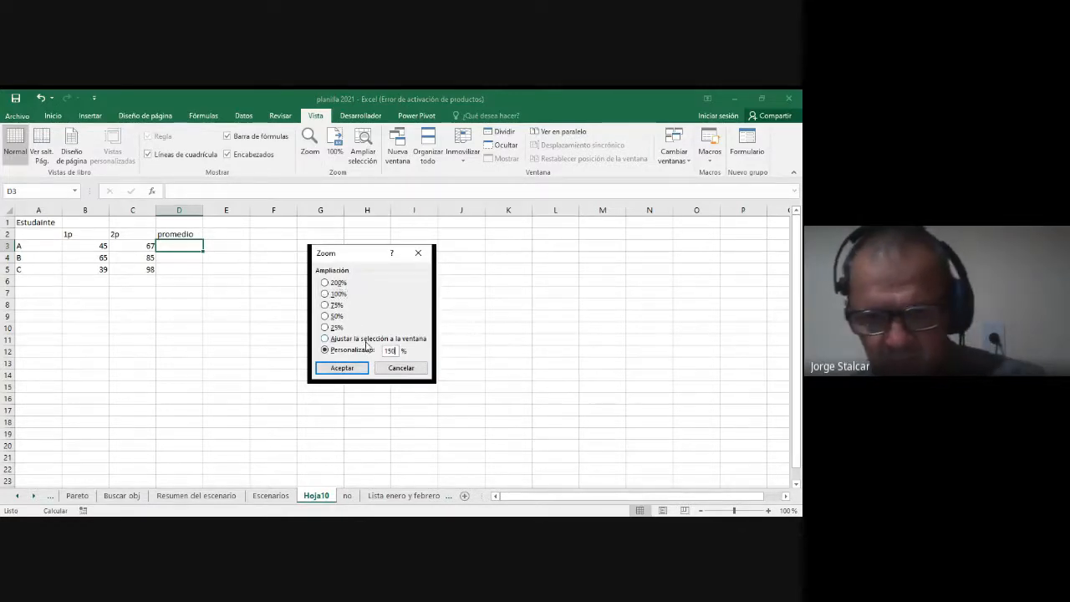
{"action": "key", "text": "Return"}
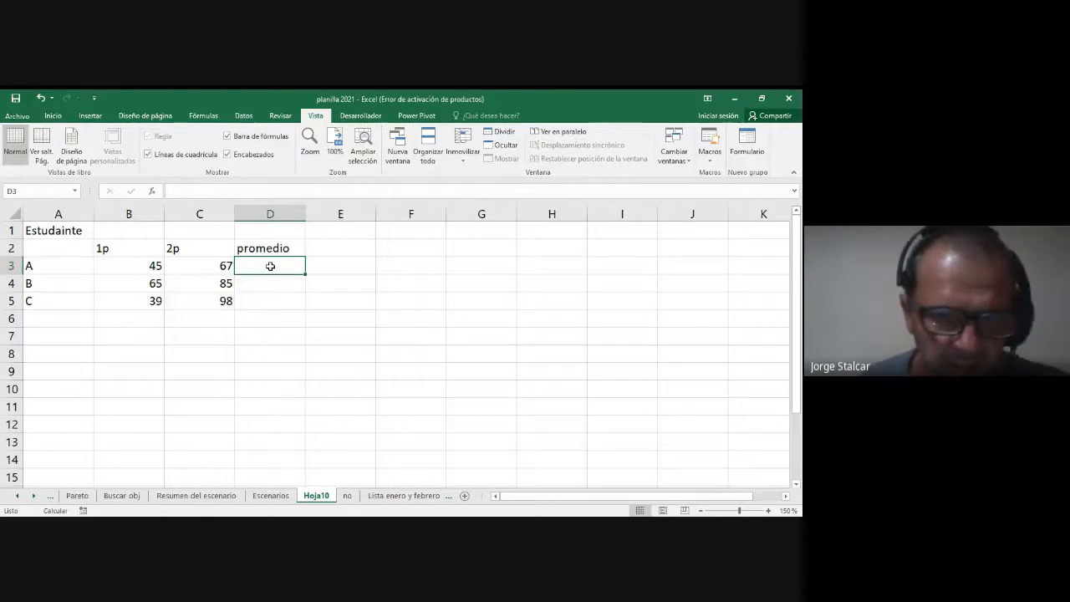
Step: Calculate student A's average in D3 with =PROMEDIO(B3:C3) and fill the formula down to D5
{"action": "type", "text": "=promedio("}
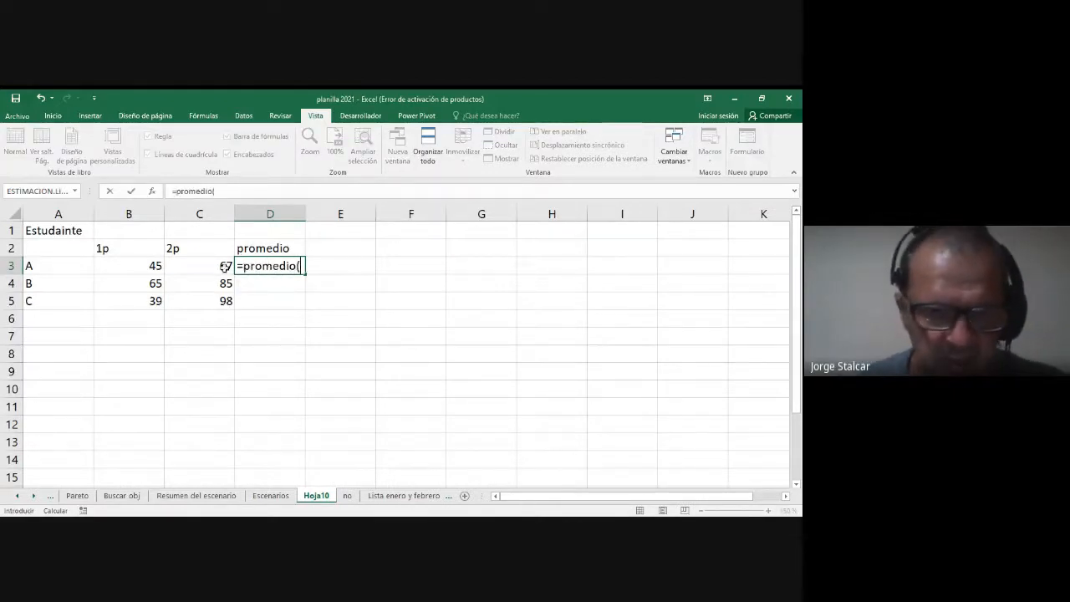
{"action": "mouse_move", "coordinate": [128, 272]}
{"action": "left_mouse_down"}
{"action": "mouse_move", "coordinate": [213, 279]}
{"action": "mouse_move", "coordinate": [133, 265]}
{"action": "left_mouse_up"}
{"action": "type", "text": ")"}
{"action": "key", "text": "Return"}
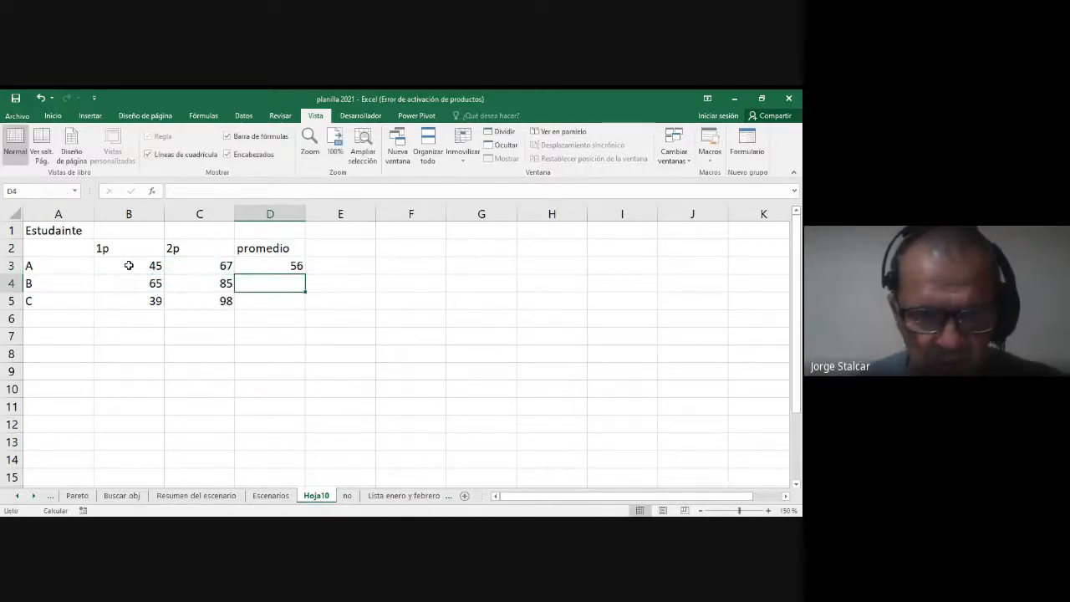
{"action": "left_click", "coordinate": [295, 267]}
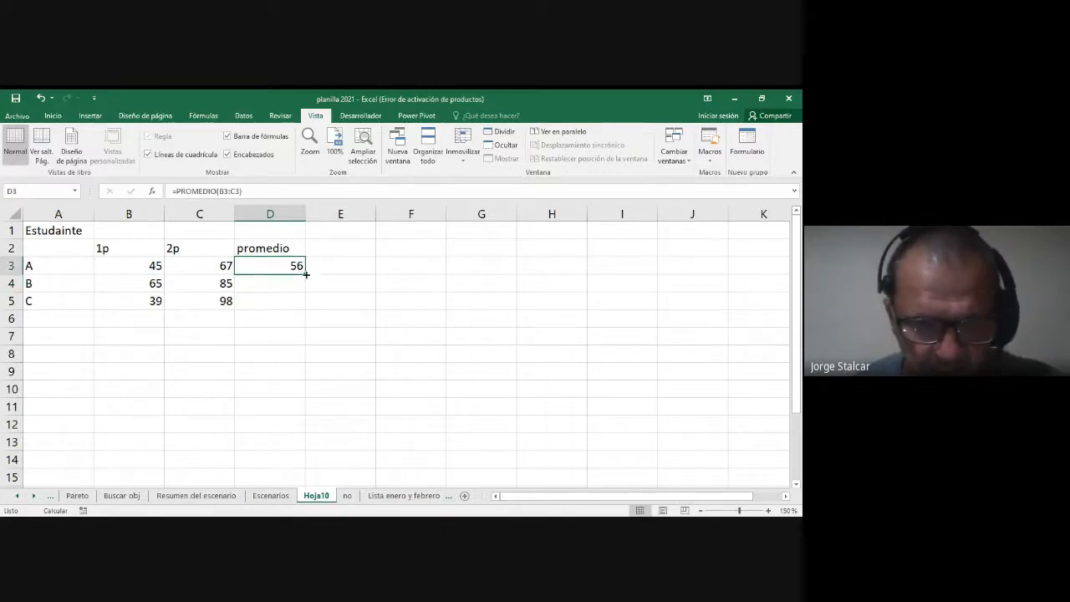
{"action": "left_click_drag", "start_coordinate": [307, 282], "coordinate": [307, 303]}
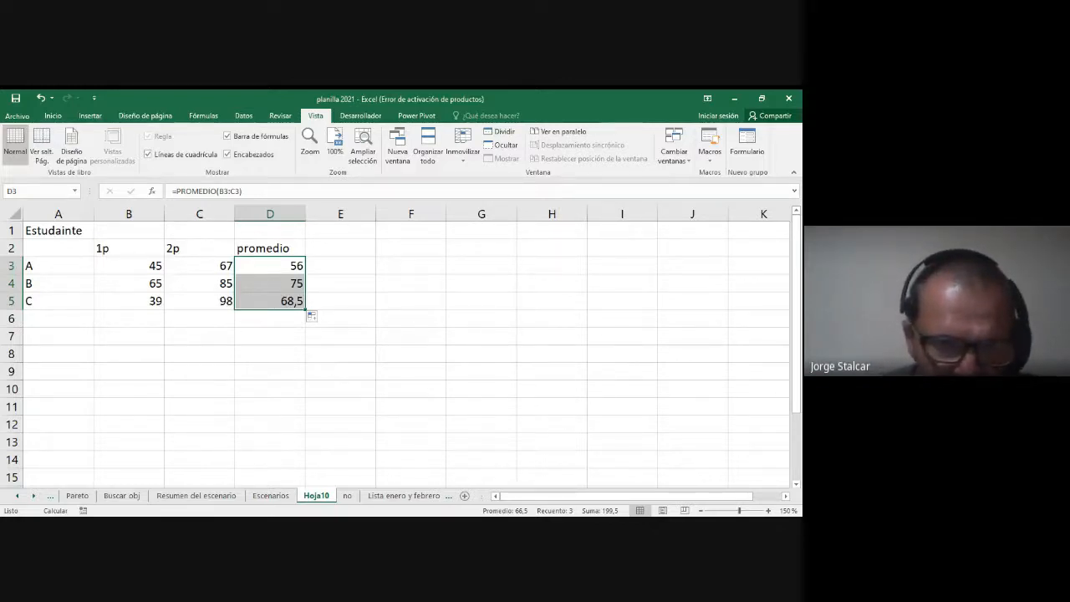
Step: Apply borders to all cells of the grade table A1:D5 and center their contents horizontally
{"action": "key", "text": "alt+Tab"}
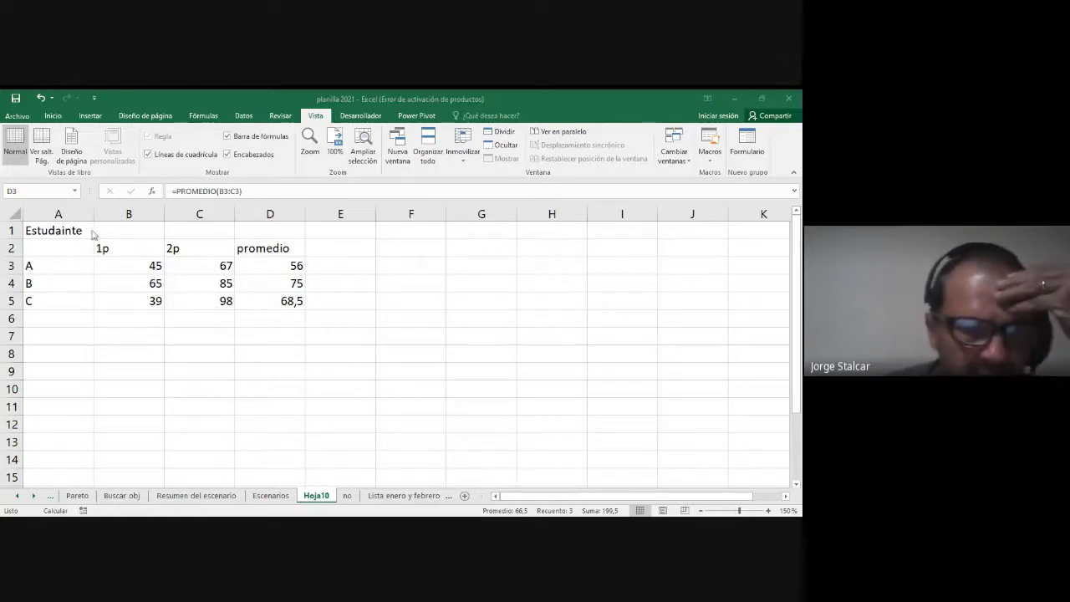
{"action": "left_click", "coordinate": [55, 250]}
{"action": "left_click", "coordinate": [253, 269]}
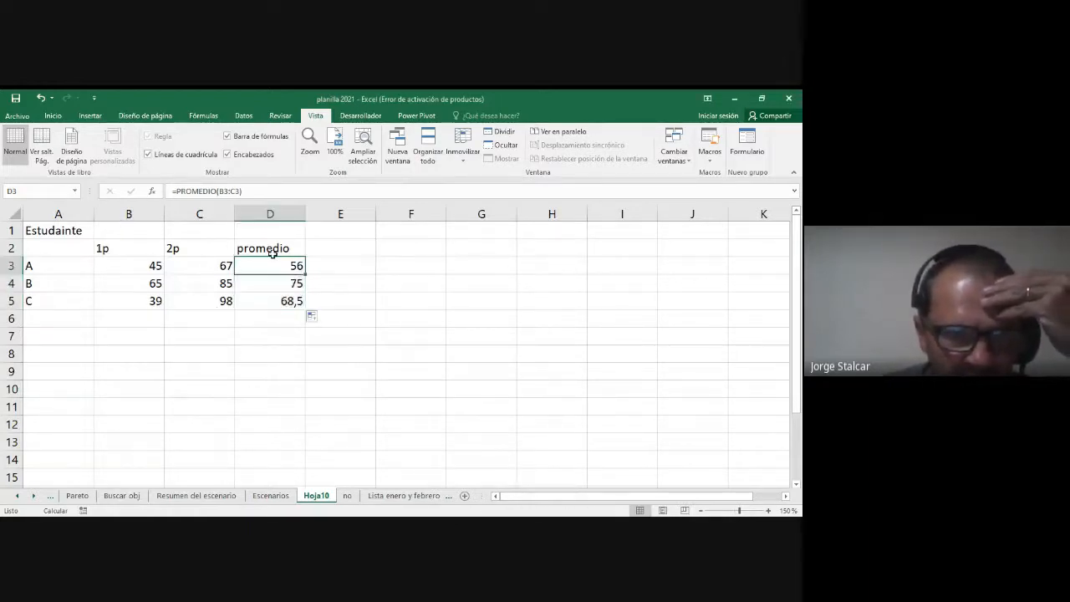
{"action": "left_click_drag", "start_coordinate": [270, 244], "coordinate": [265, 297]}
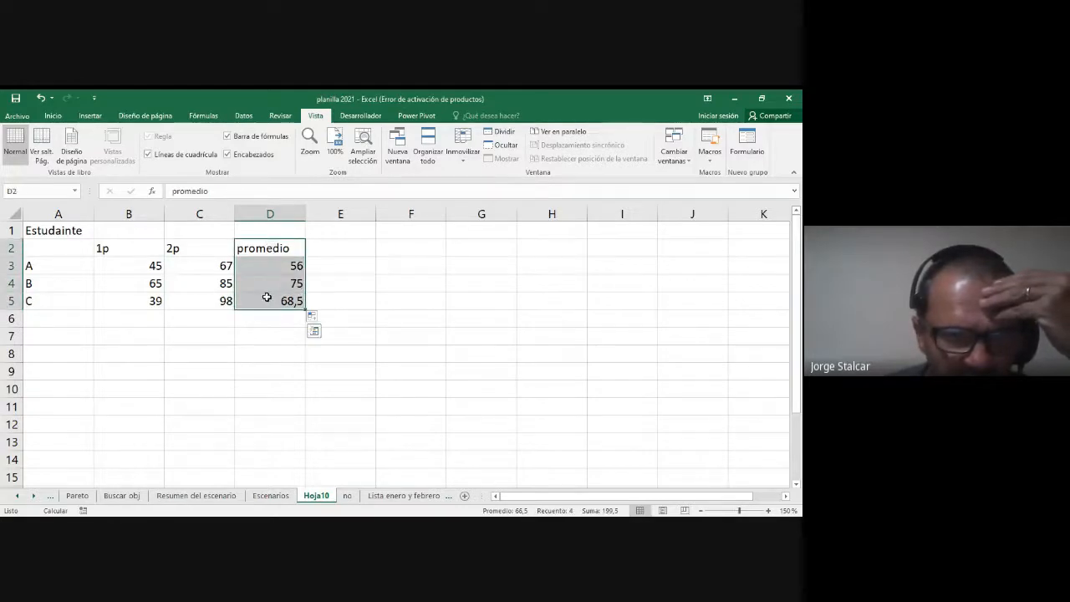
{"action": "left_click_drag", "start_coordinate": [61, 235], "coordinate": [270, 307]}
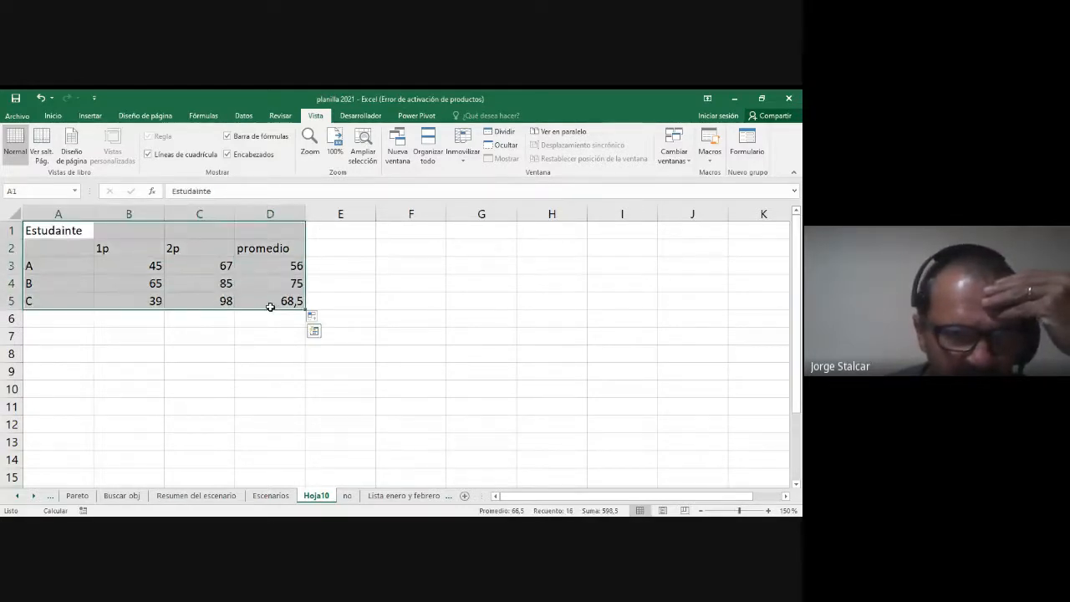
{"action": "left_click", "coordinate": [53, 116]}
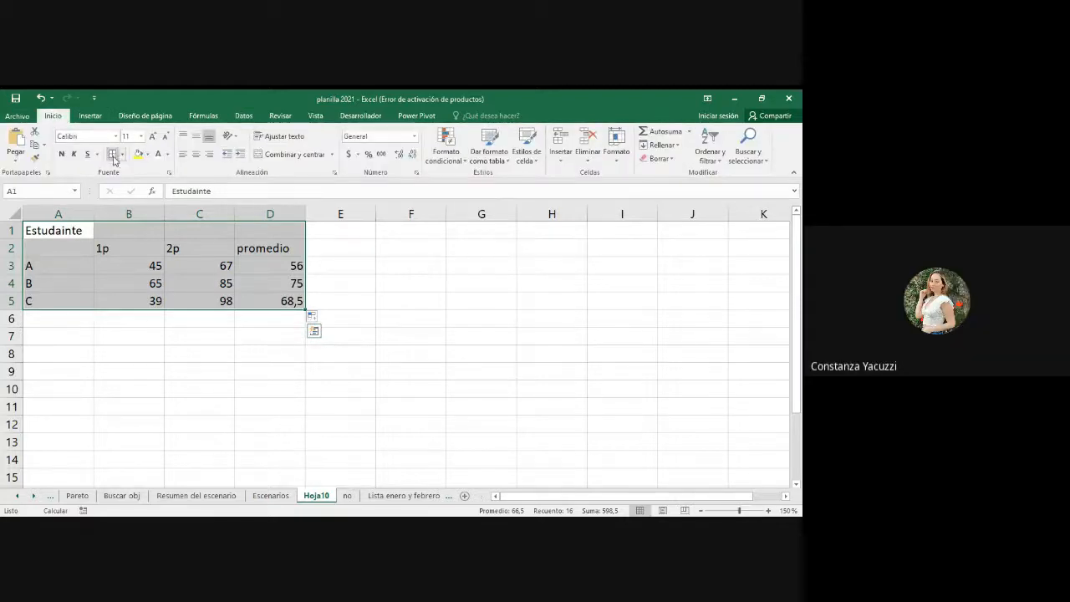
{"action": "left_click", "coordinate": [196, 154]}
{"action": "left_click", "coordinate": [284, 355]}
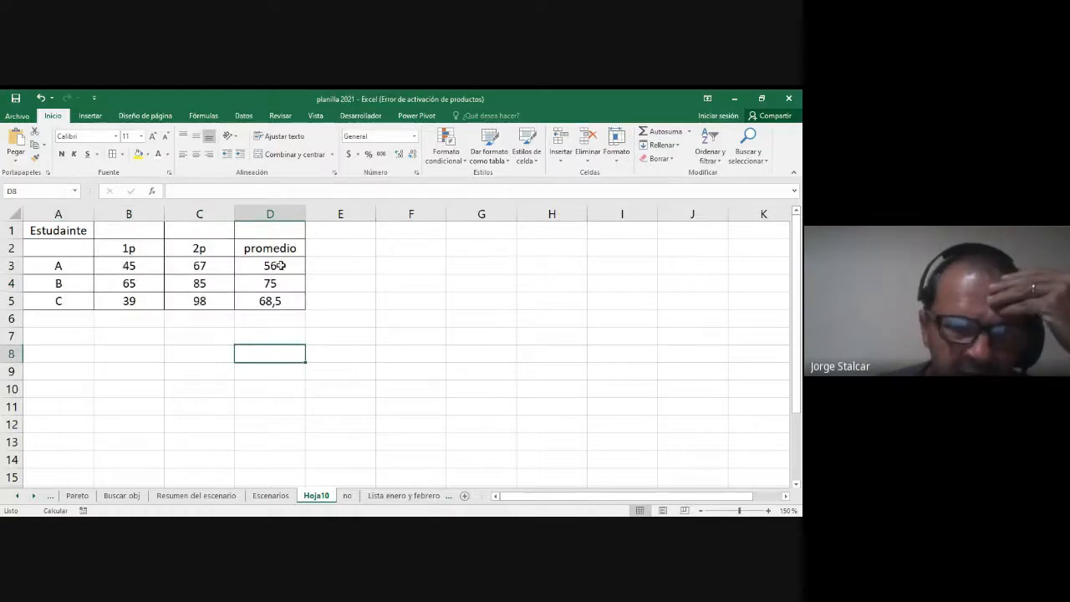
Step: Copy the promedio column D2:D5 and paste it with its formulas and formatting starting at G6
{"action": "left_click_drag", "start_coordinate": [274, 248], "coordinate": [270, 298]}
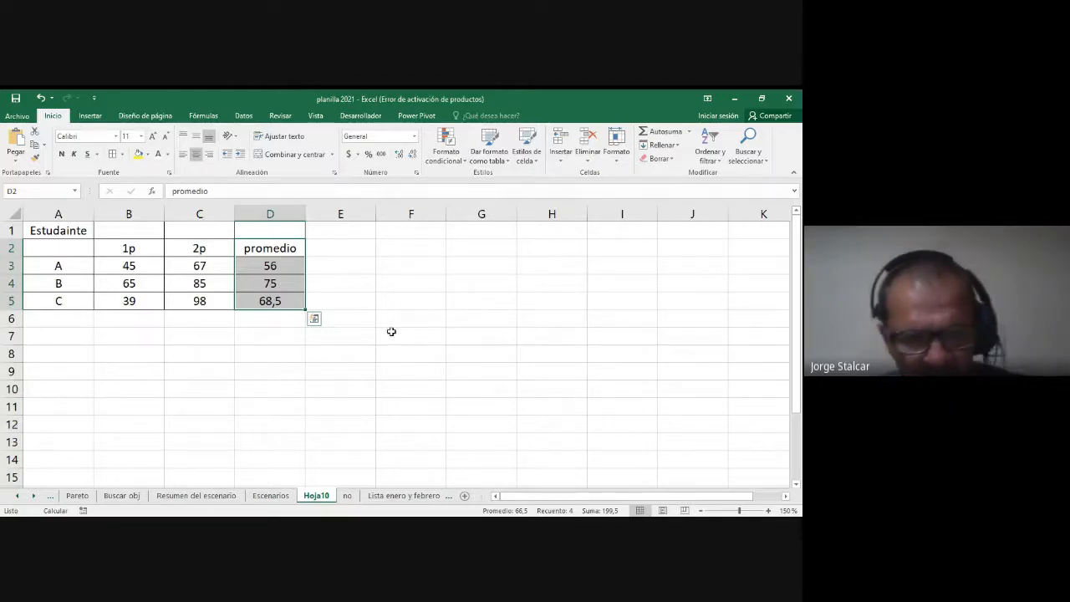
{"action": "key", "text": "ctrl+c"}
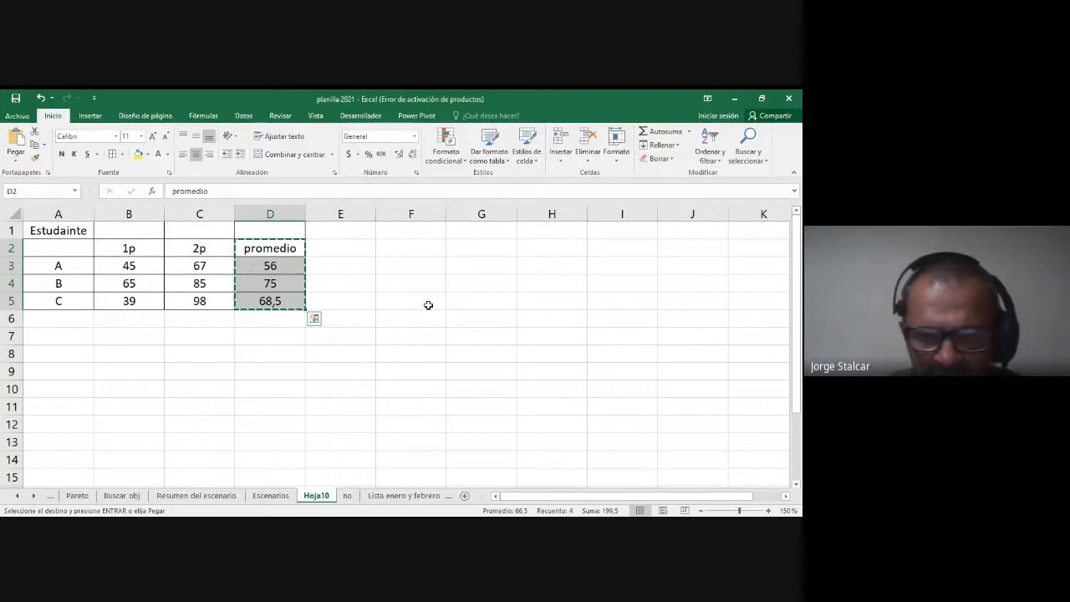
{"action": "left_click", "coordinate": [487, 319]}
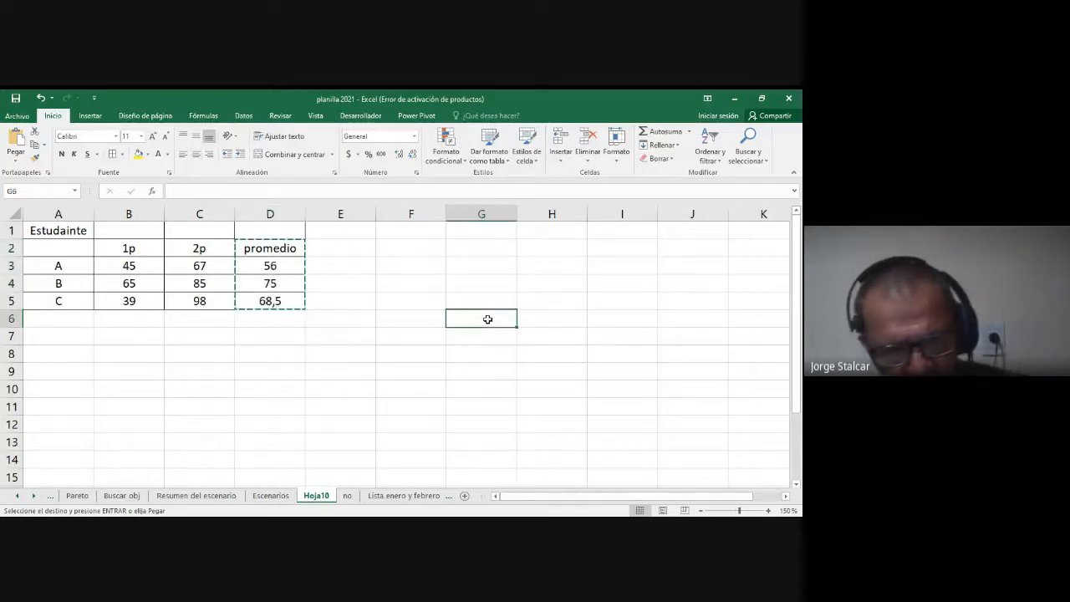
{"action": "key", "text": "ctrl+v"}
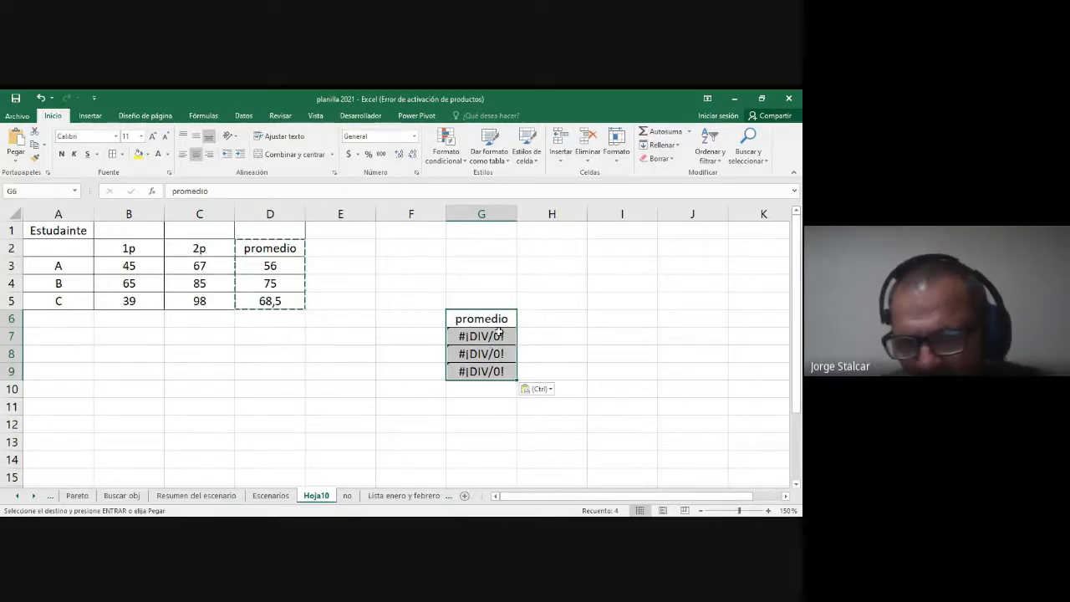
Step: Examine the cells in E7:F9 that the formulas pasted in column G refer to
{"action": "left_click_drag", "start_coordinate": [351, 337], "coordinate": [396, 336]}
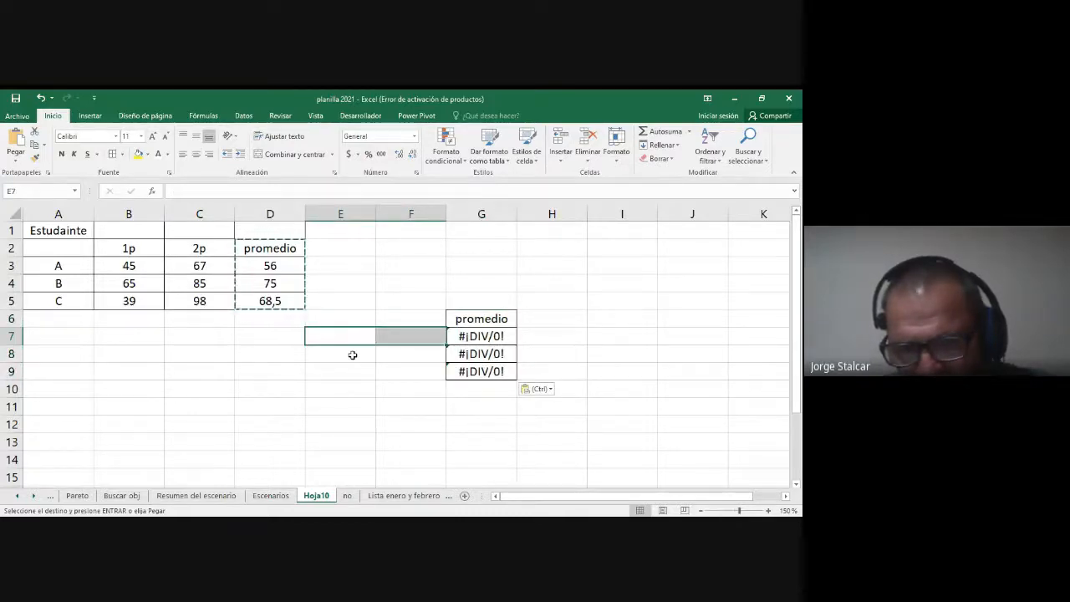
{"action": "left_click_drag", "start_coordinate": [353, 356], "coordinate": [396, 371]}
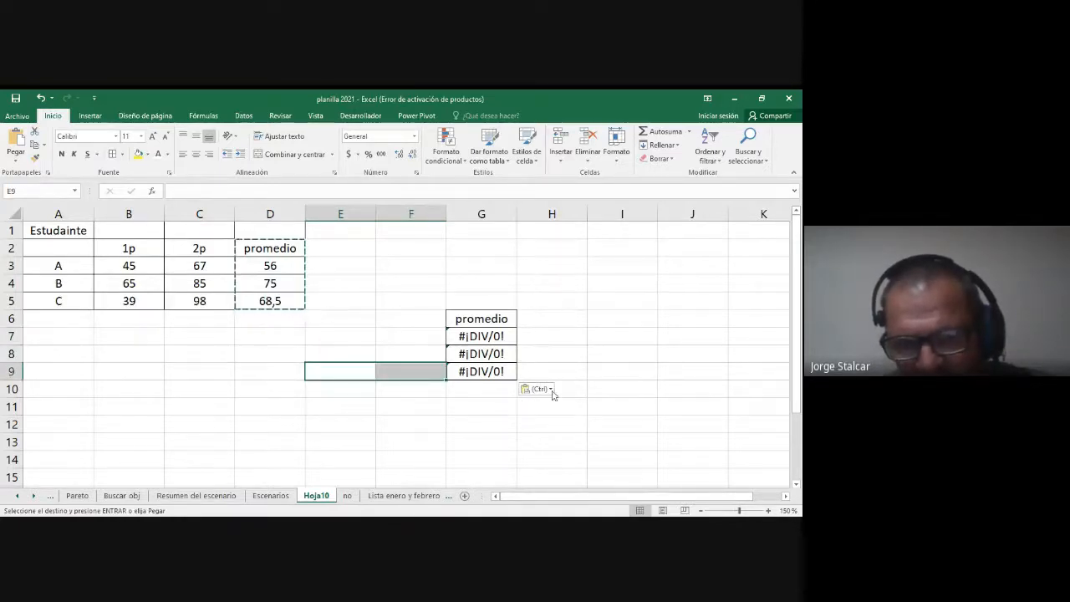
{"action": "left_click", "coordinate": [576, 340]}
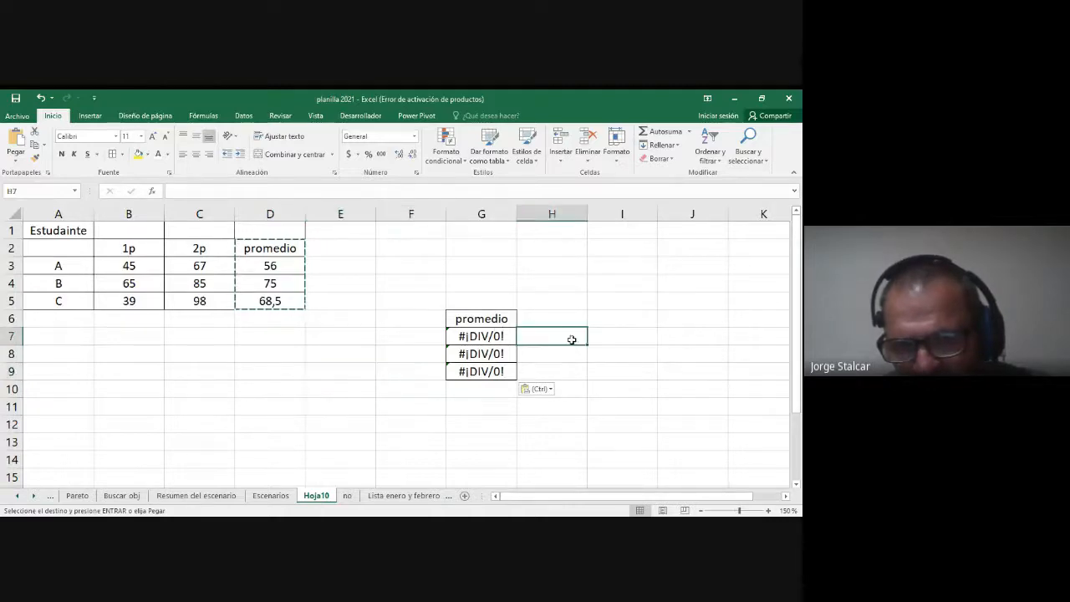
{"action": "left_click", "coordinate": [424, 334]}
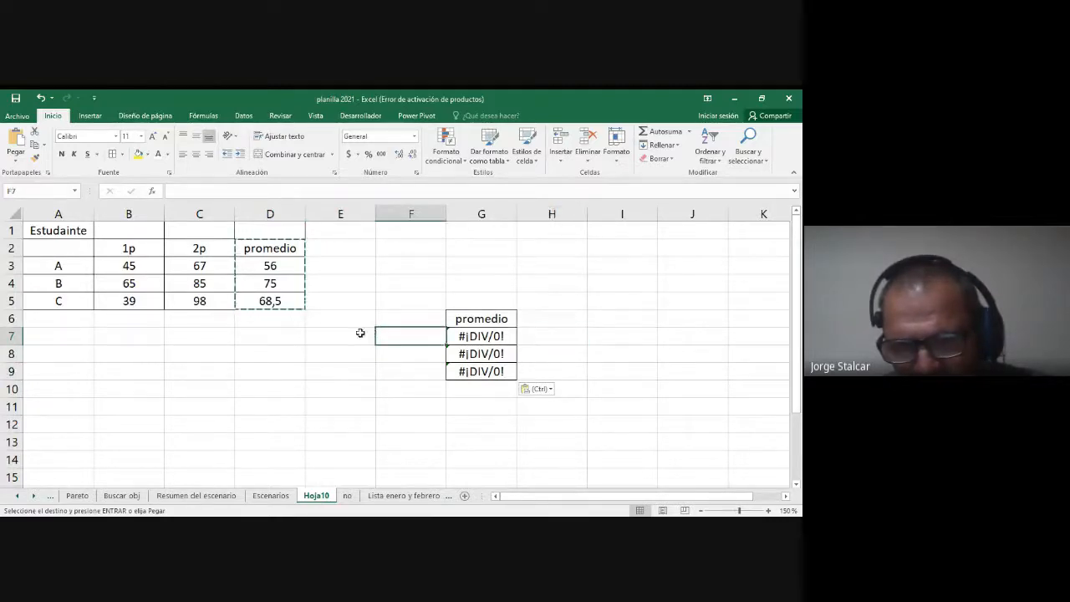
{"action": "left_click", "coordinate": [358, 332]}
{"action": "left_click", "coordinate": [353, 358]}
{"action": "left_click", "coordinate": [387, 361]}
{"action": "left_click", "coordinate": [395, 372]}
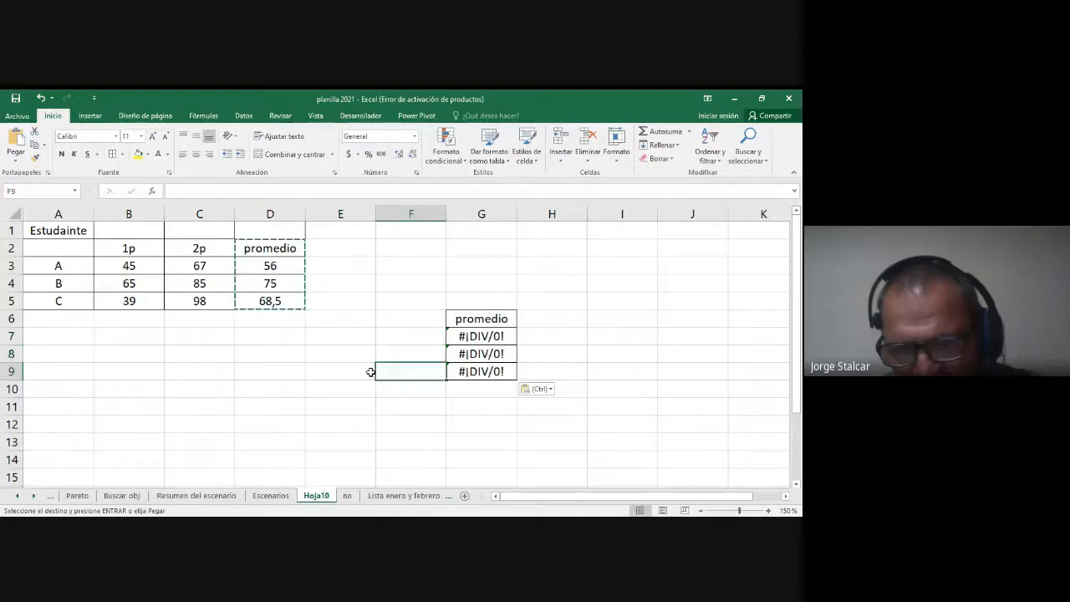
{"action": "left_click", "coordinate": [365, 373]}
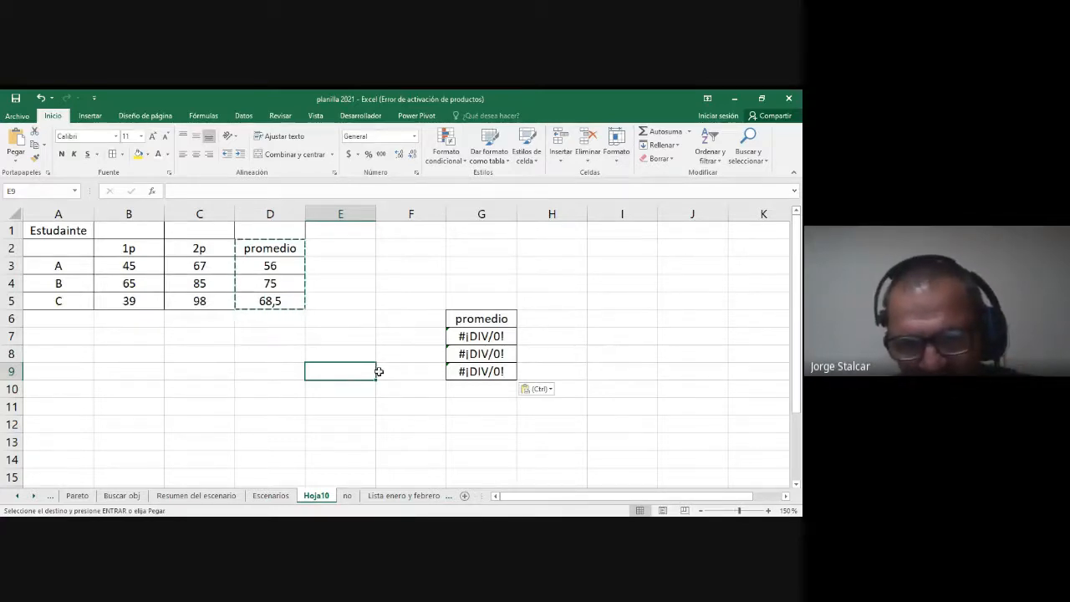
Step: Paste the copied promedio column starting at H6 as values only
{"action": "left_click_drag", "start_coordinate": [267, 251], "coordinate": [270, 299]}
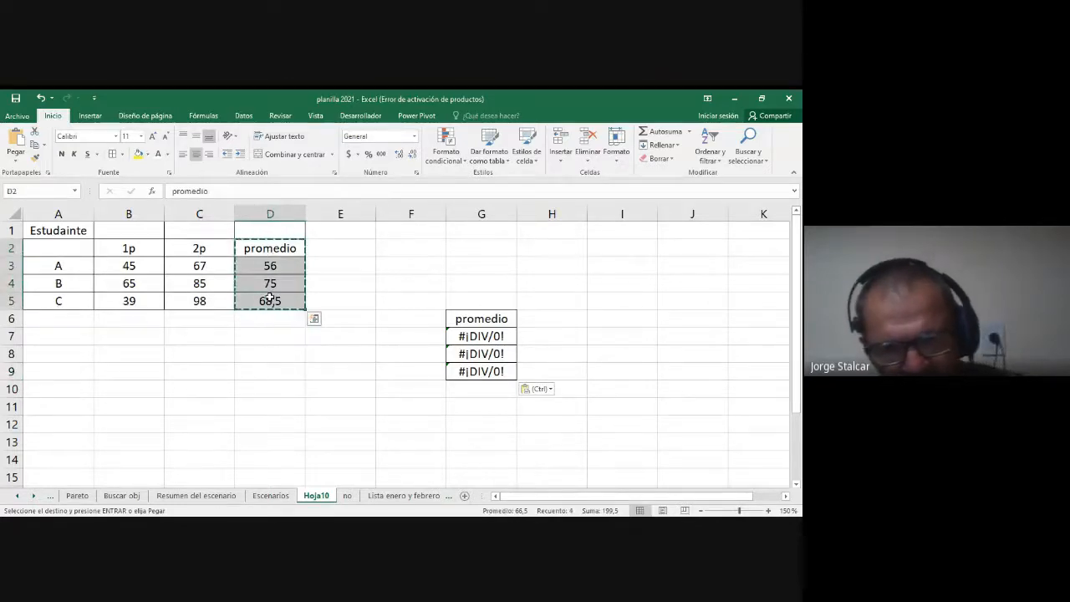
{"action": "right_click", "coordinate": [544, 319]}
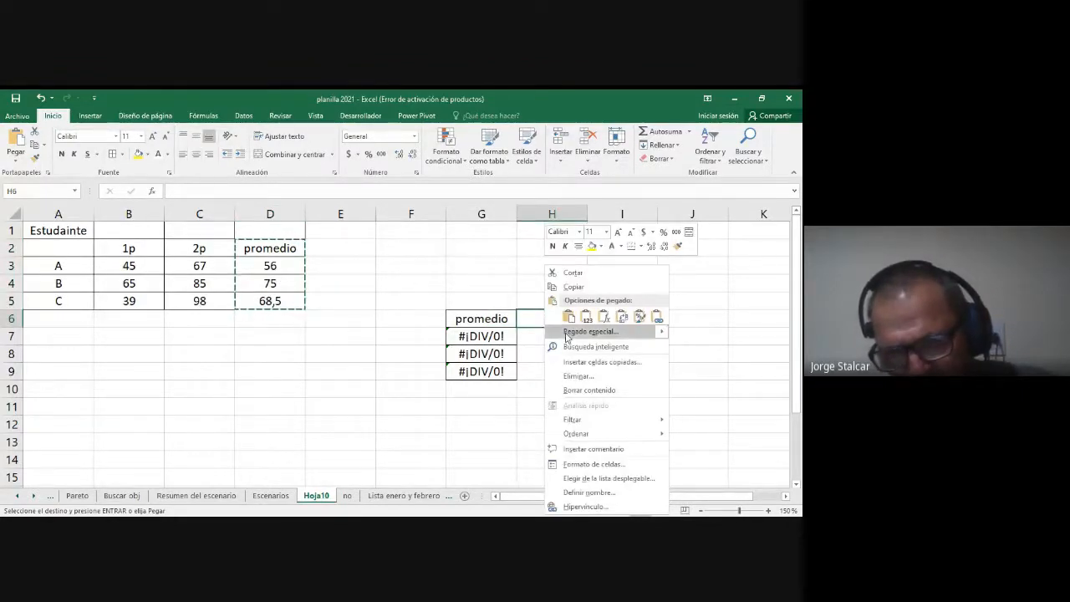
{"action": "mouse_move", "coordinate": [556, 331]}
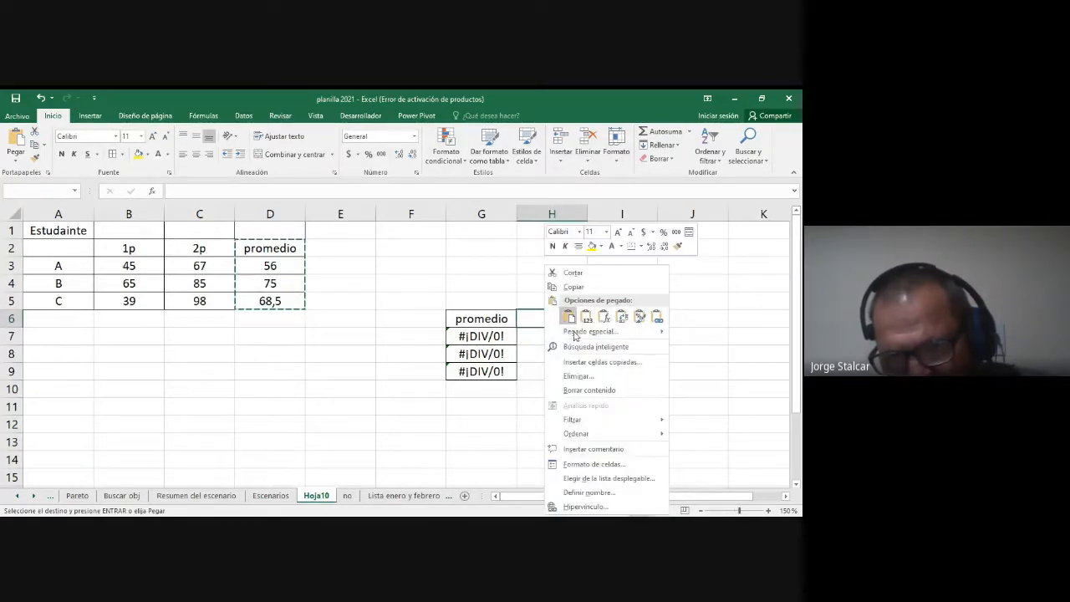
{"action": "key", "text": "Escape"}
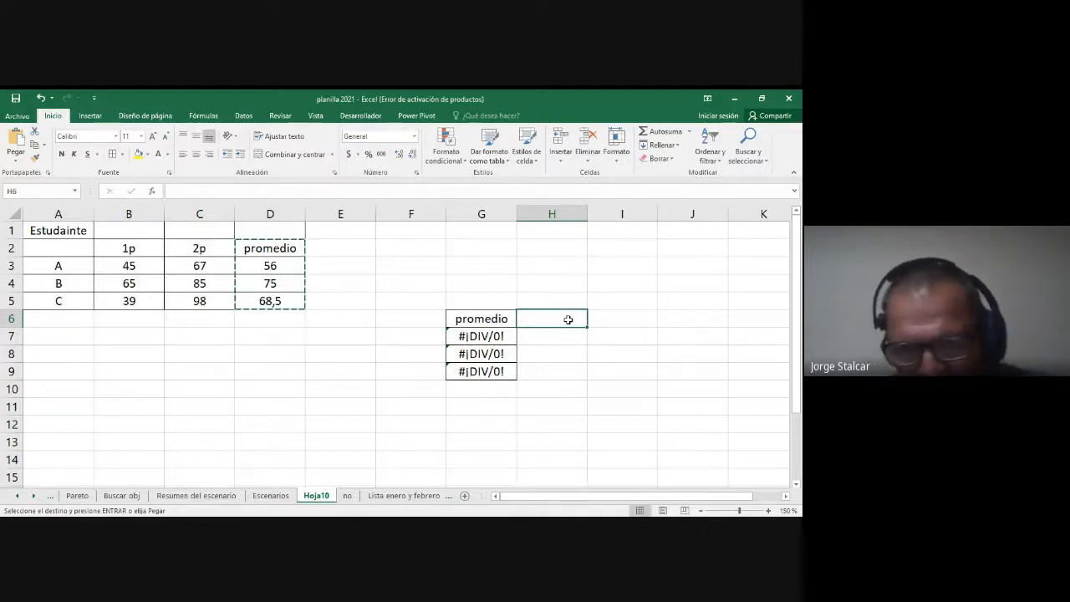
{"action": "right_click", "coordinate": [568, 319]}
{"action": "mouse_move", "coordinate": [597, 335]}
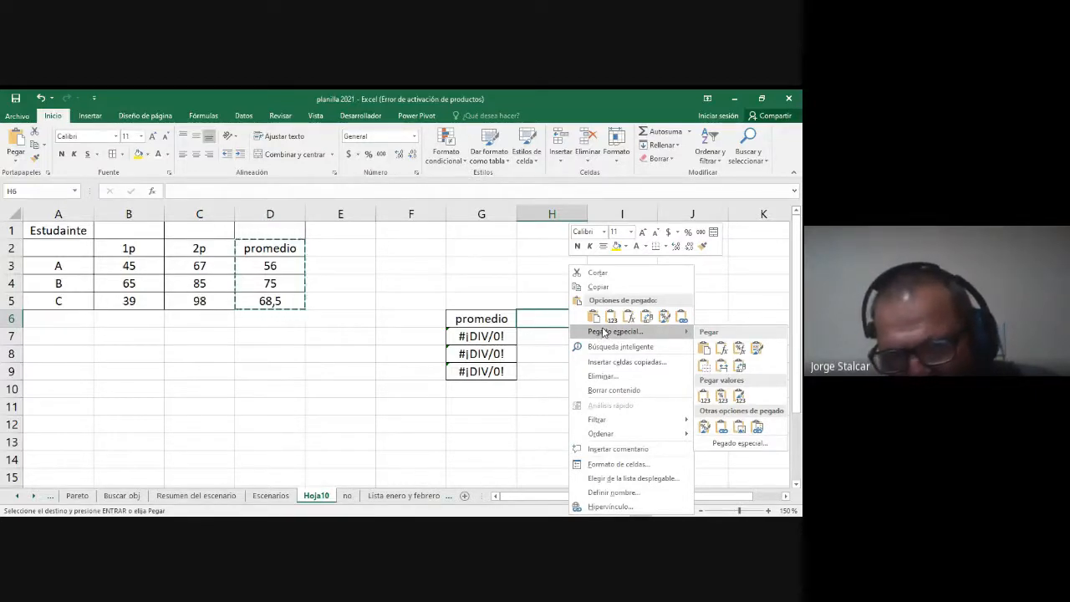
{"action": "left_click", "coordinate": [611, 317]}
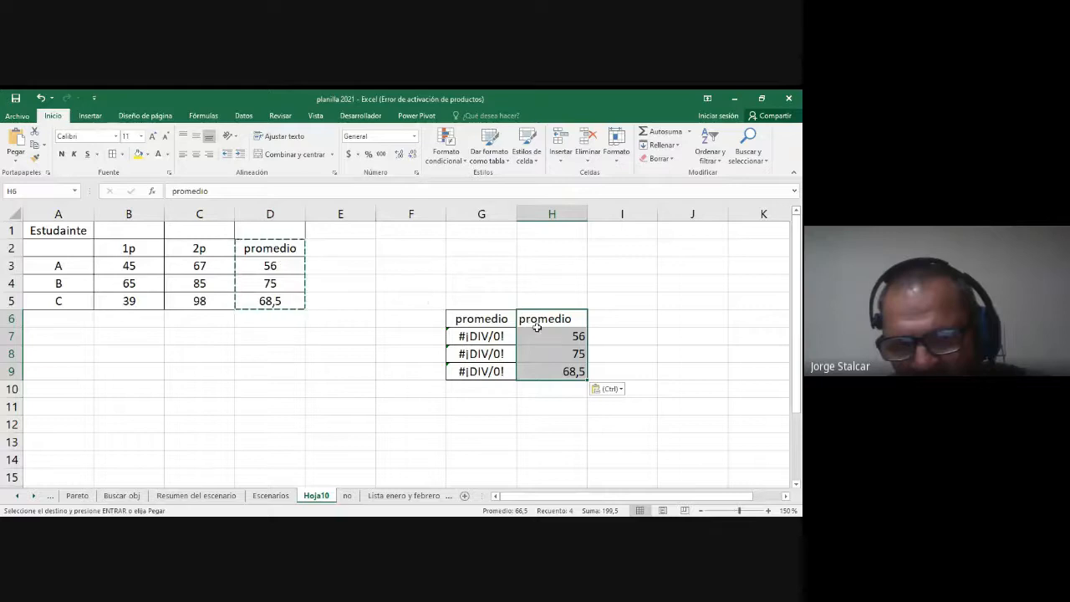
Step: Compare the content of the original average in D3 with its pasted counterpart in H7
{"action": "left_click", "coordinate": [275, 253]}
{"action": "left_click", "coordinate": [541, 331]}
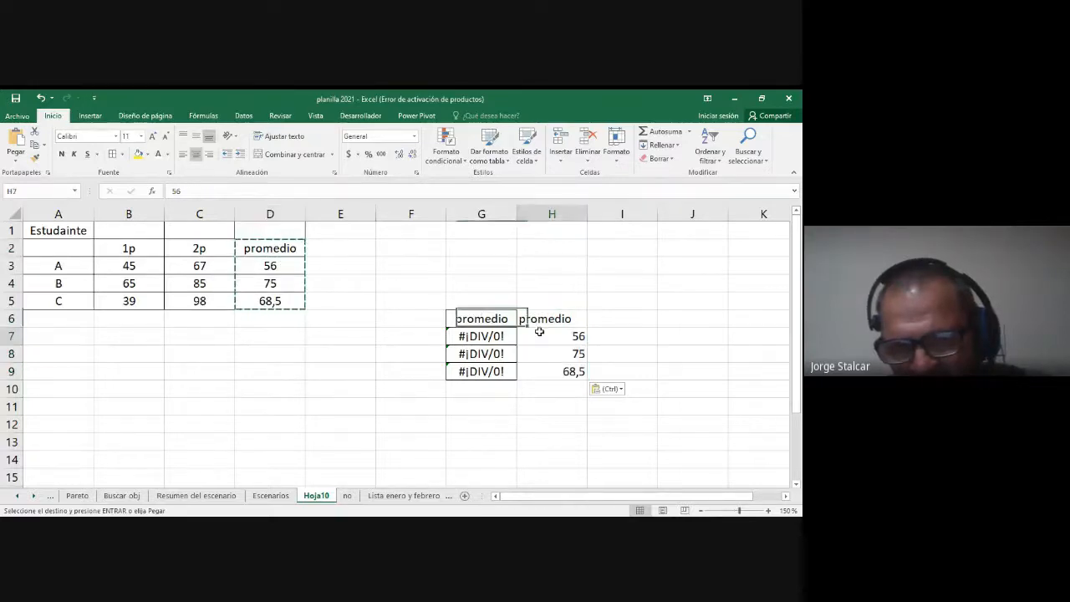
{"action": "left_click", "coordinate": [289, 268]}
{"action": "left_click", "coordinate": [548, 336]}
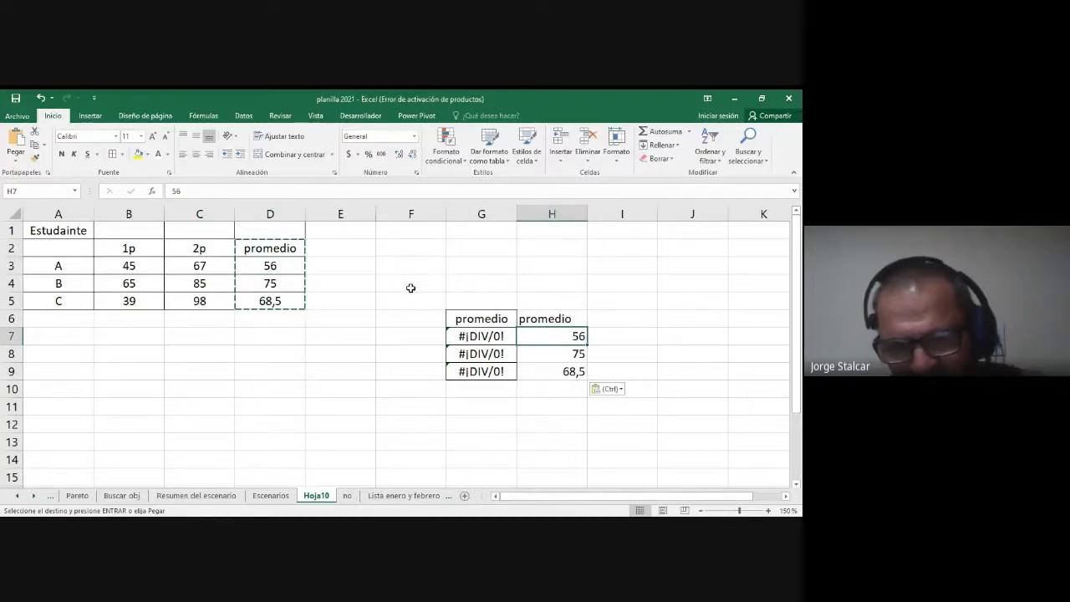
{"action": "left_click", "coordinate": [273, 264]}
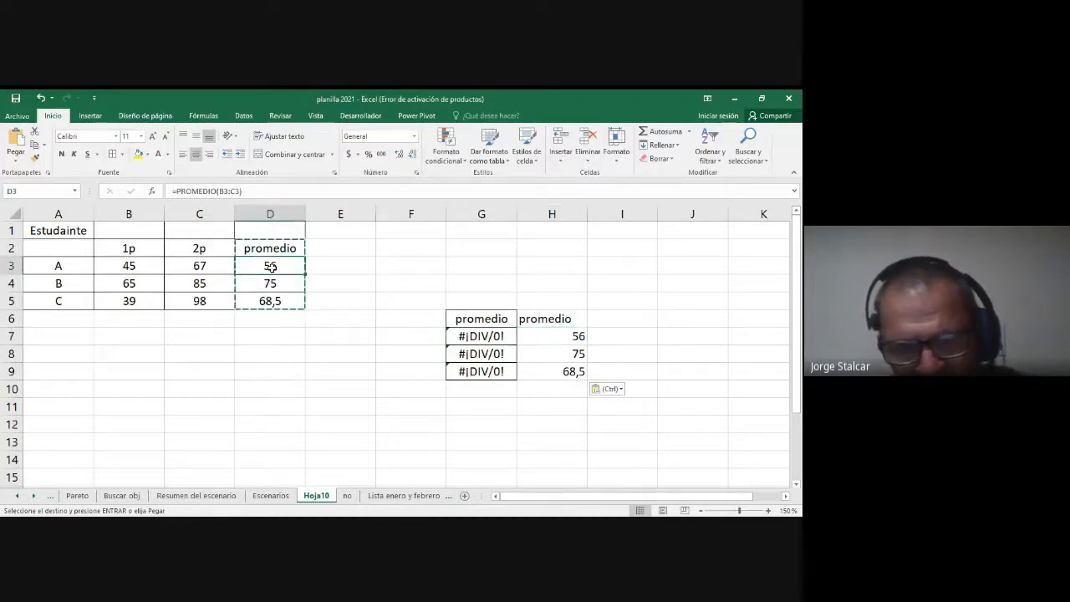
{"action": "double_click", "coordinate": [272, 267]}
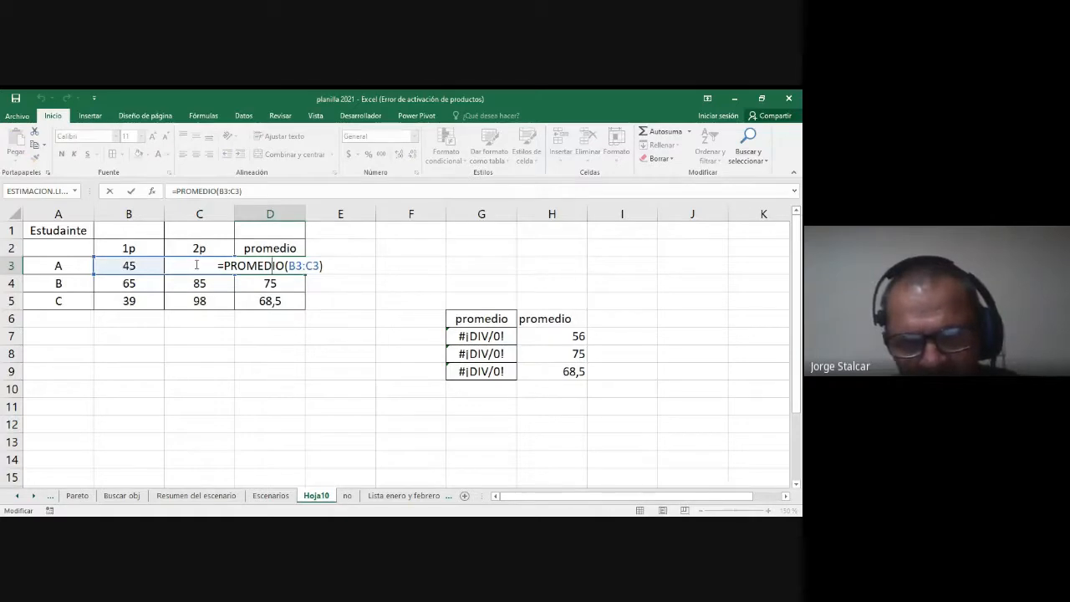
{"action": "key", "text": "Escape"}
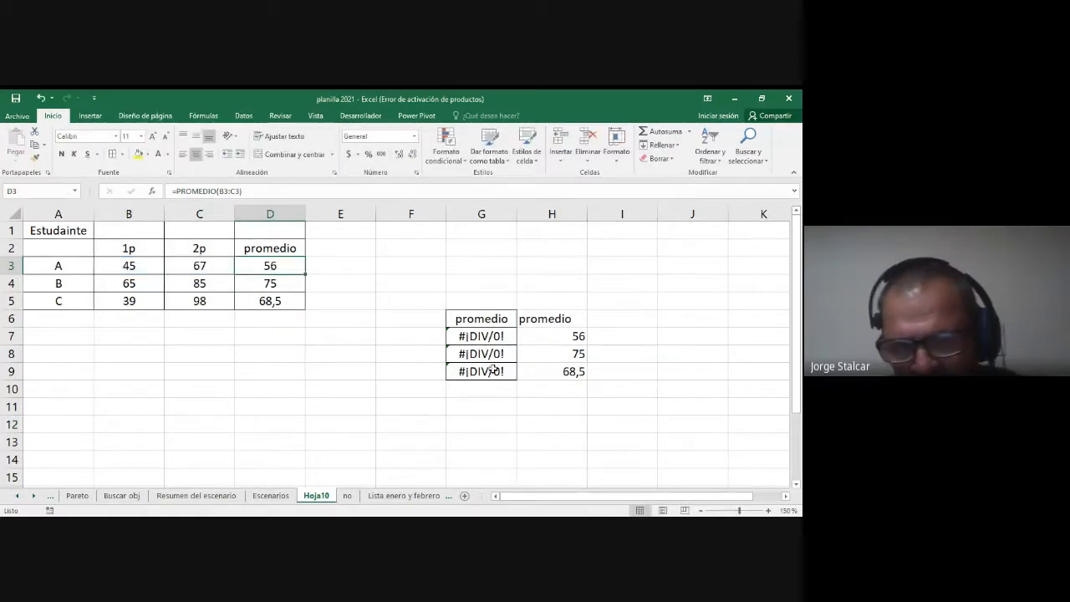
{"action": "left_click", "coordinate": [566, 336]}
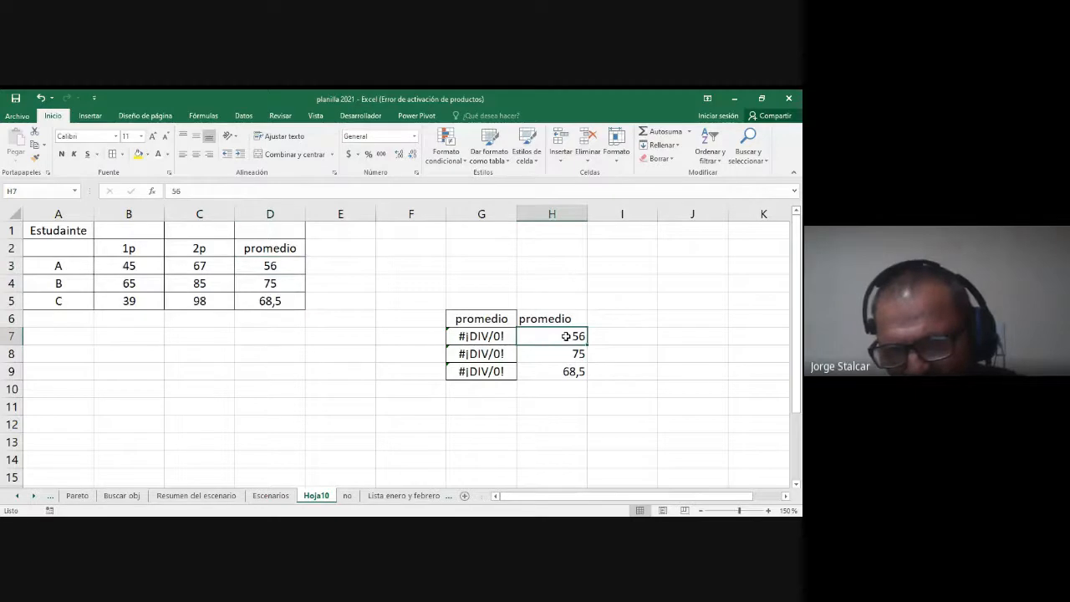
{"action": "double_click", "coordinate": [567, 336]}
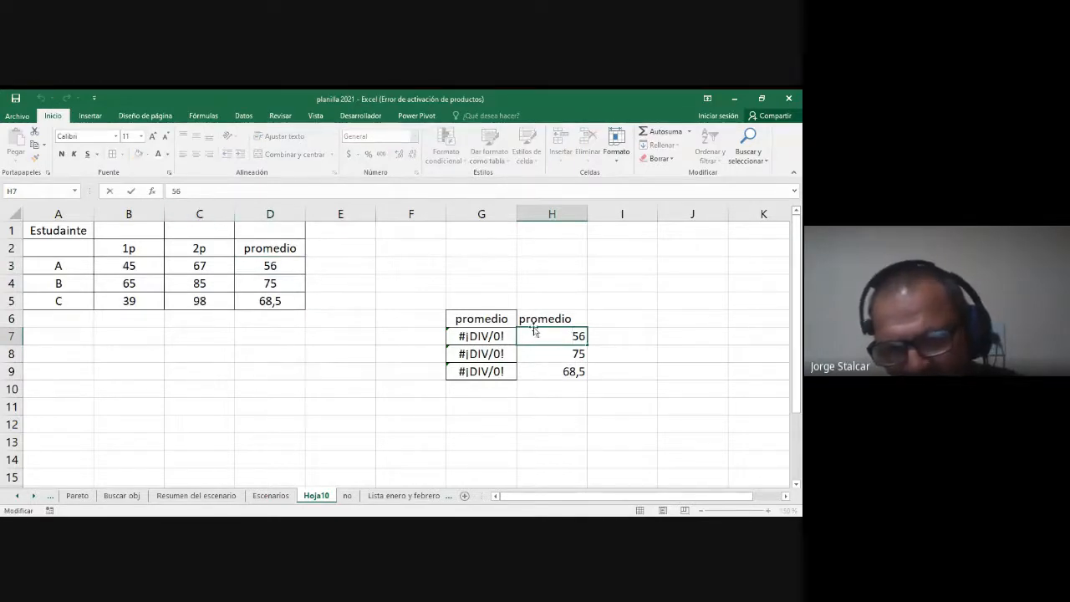
{"action": "key", "text": "Escape"}
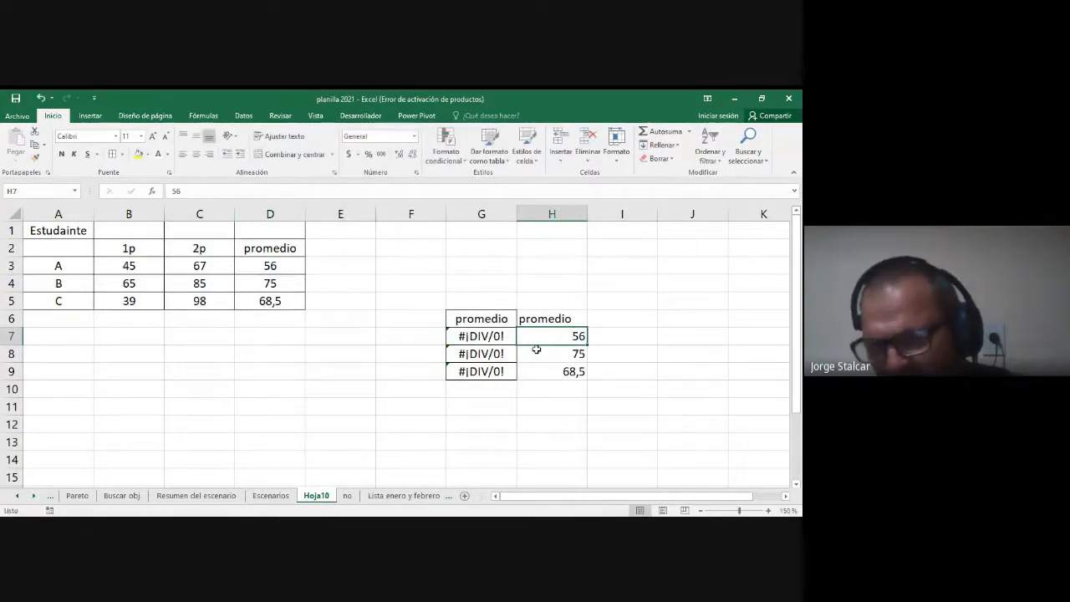
Step: Copy the promedio column D2:D5 again, including its heading and the three averages
{"action": "left_click", "coordinate": [562, 321]}
{"action": "left_click_drag", "start_coordinate": [277, 245], "coordinate": [274, 298]}
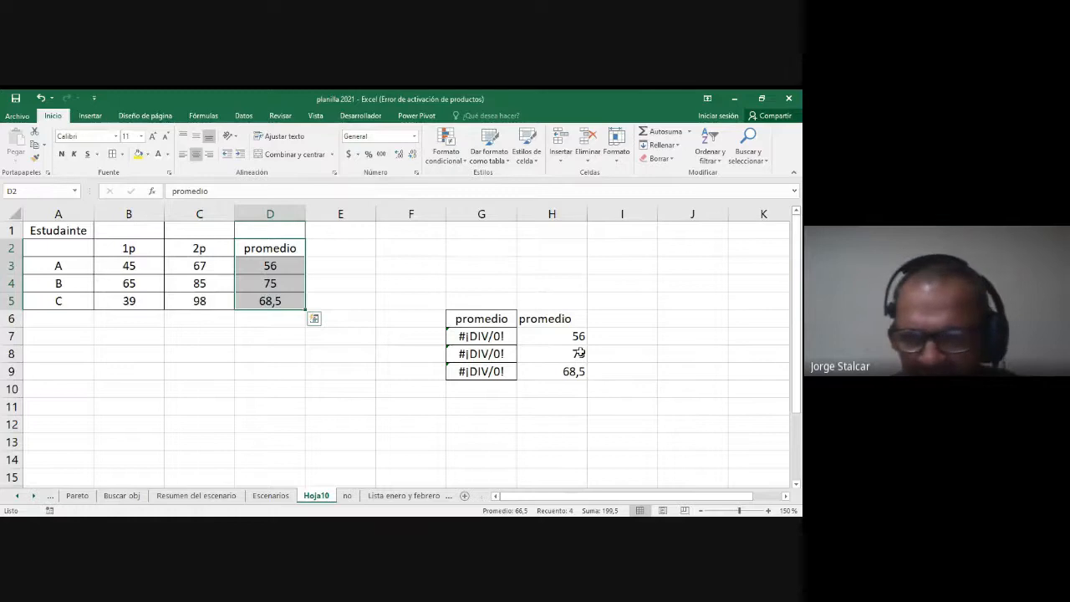
{"action": "left_click", "coordinate": [264, 242]}
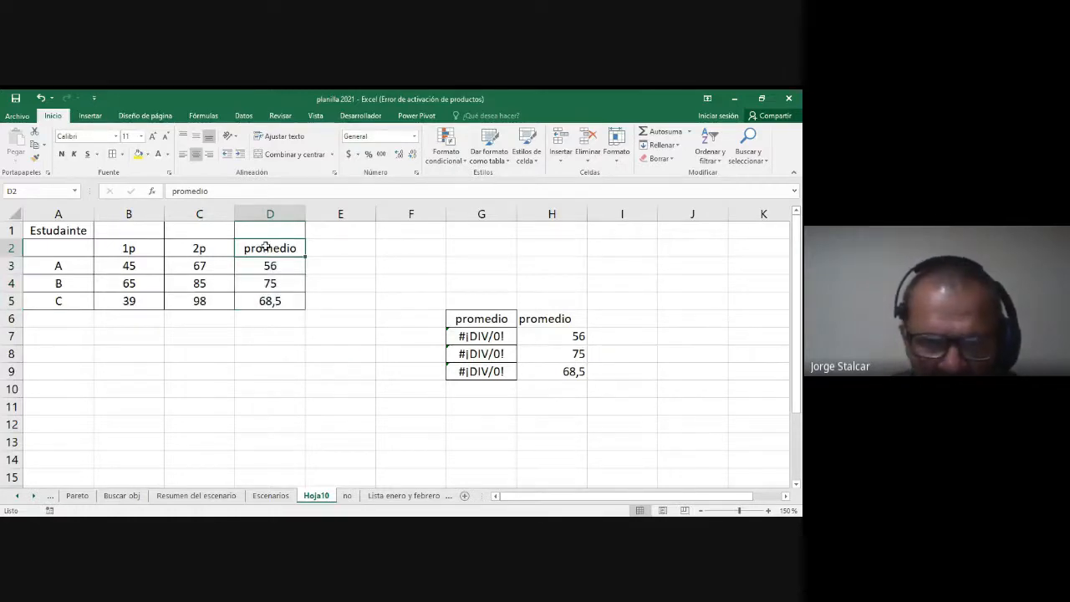
{"action": "left_click_drag", "start_coordinate": [265, 247], "coordinate": [267, 299]}
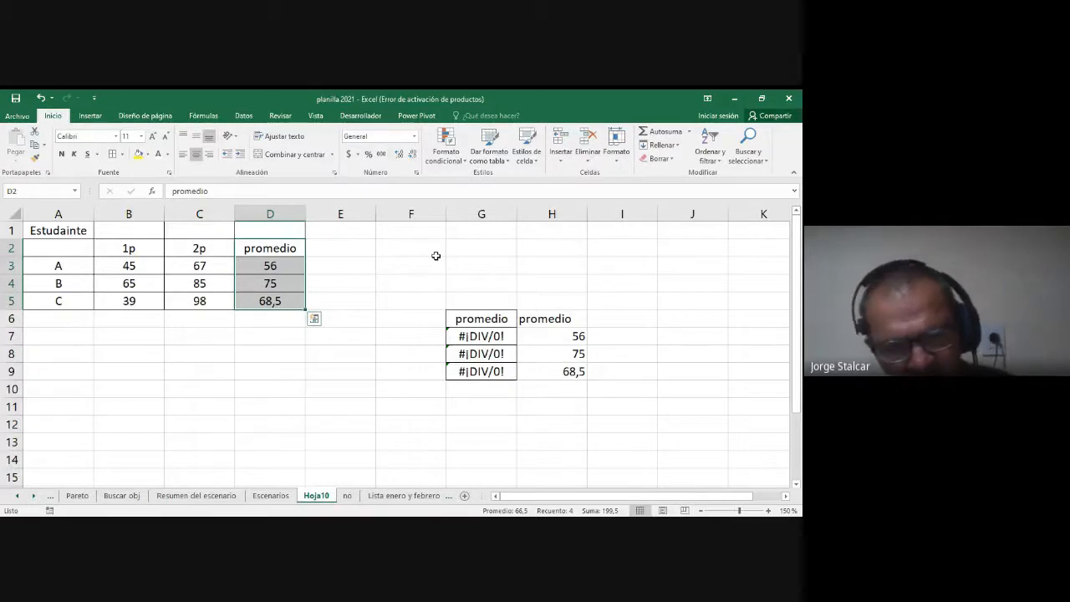
{"action": "key", "text": "ctrl+c"}
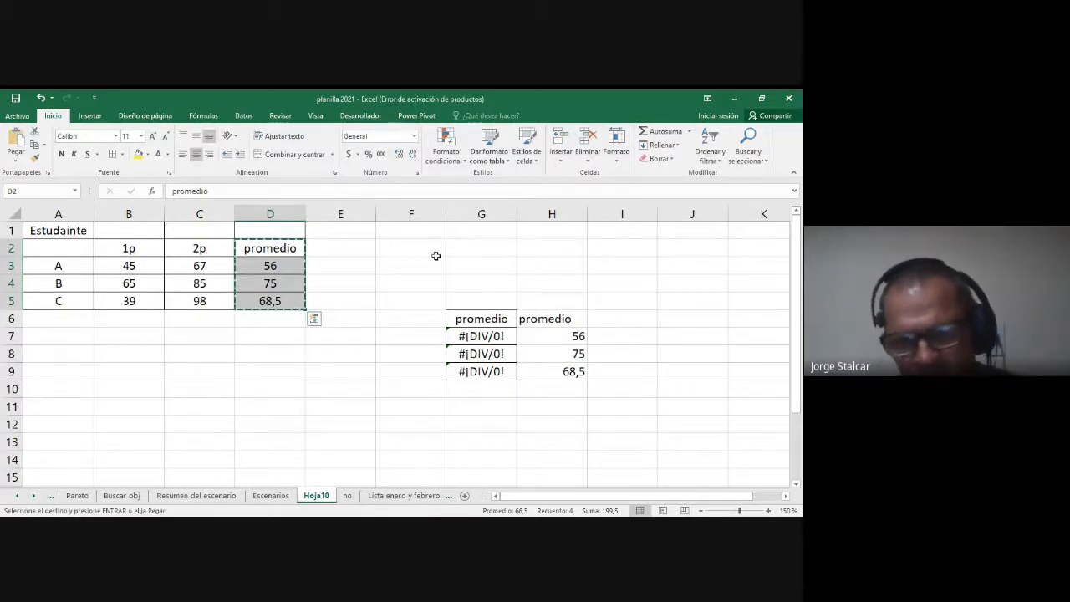
Step: Try pasting the copied promedio column starting at I6, and undo the attempt
{"action": "right_click", "coordinate": [620, 323]}
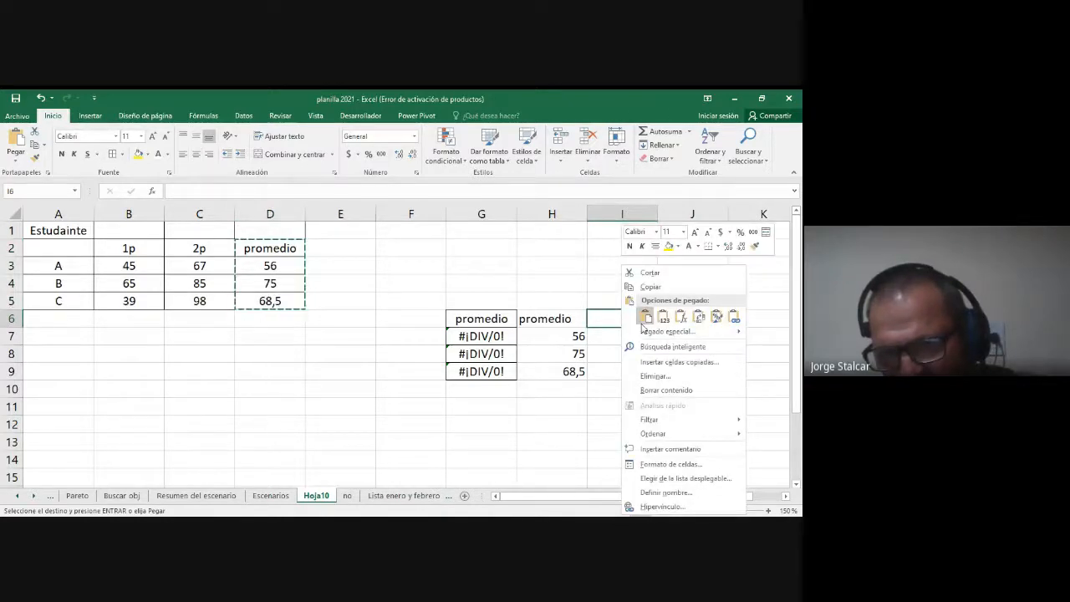
{"action": "left_click", "coordinate": [645, 316]}
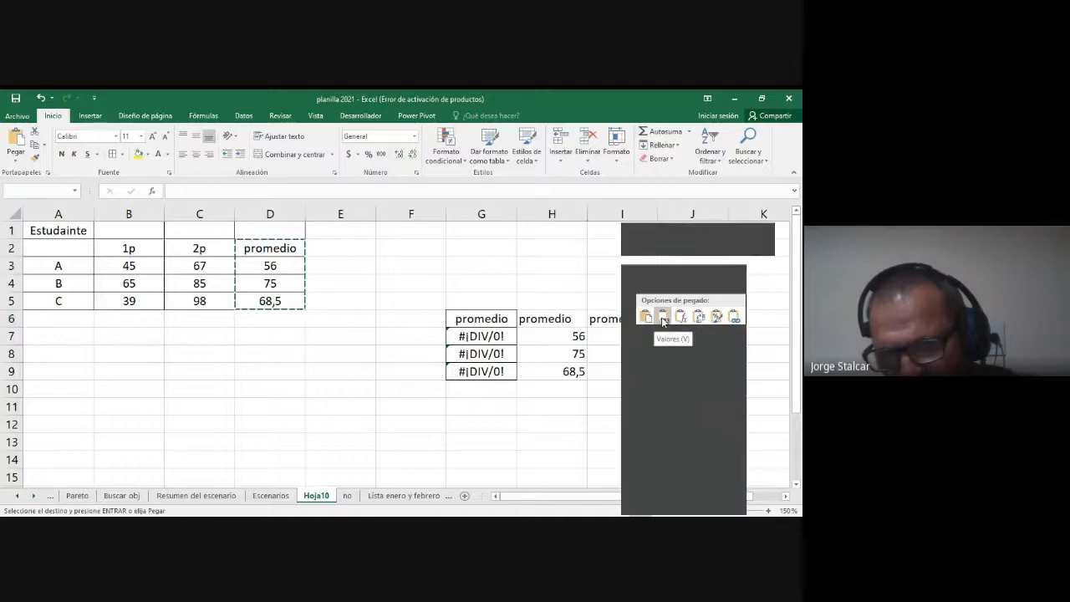
{"action": "left_click", "coordinate": [734, 319]}
{"action": "key", "text": "ctrl+z"}
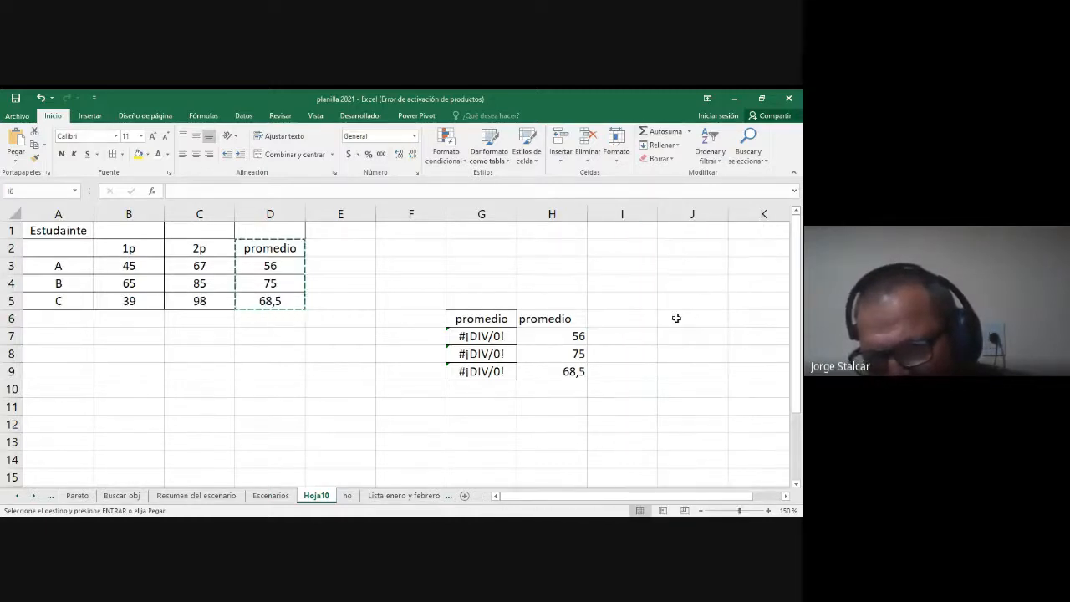
Step: Paste the copied promedio column starting at I6 as links to the original cells, and leave E3 as the active cell
{"action": "right_click", "coordinate": [633, 324]}
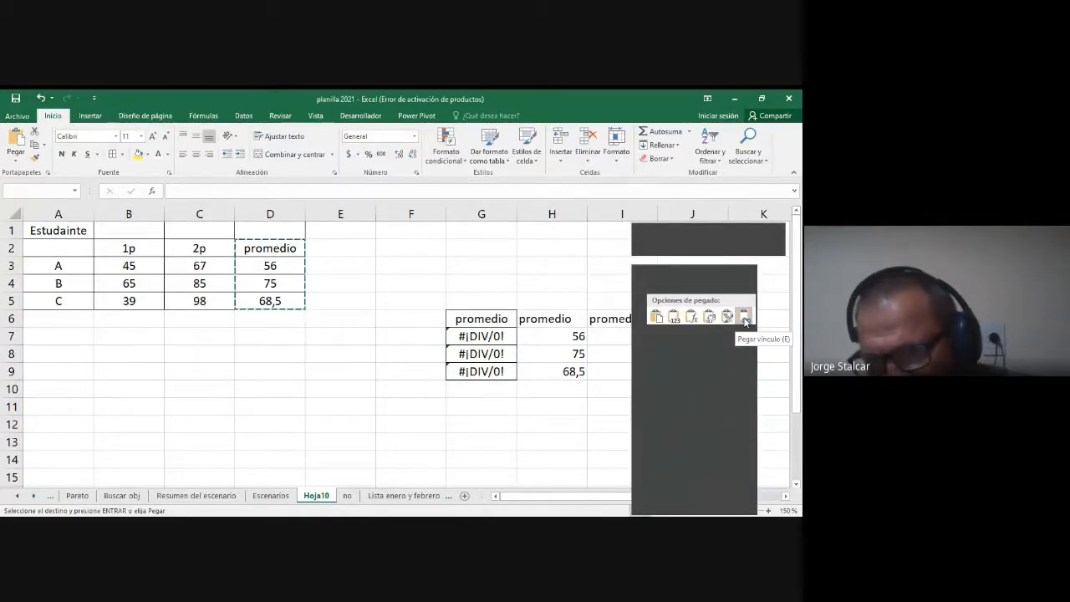
{"action": "left_click", "coordinate": [745, 319]}
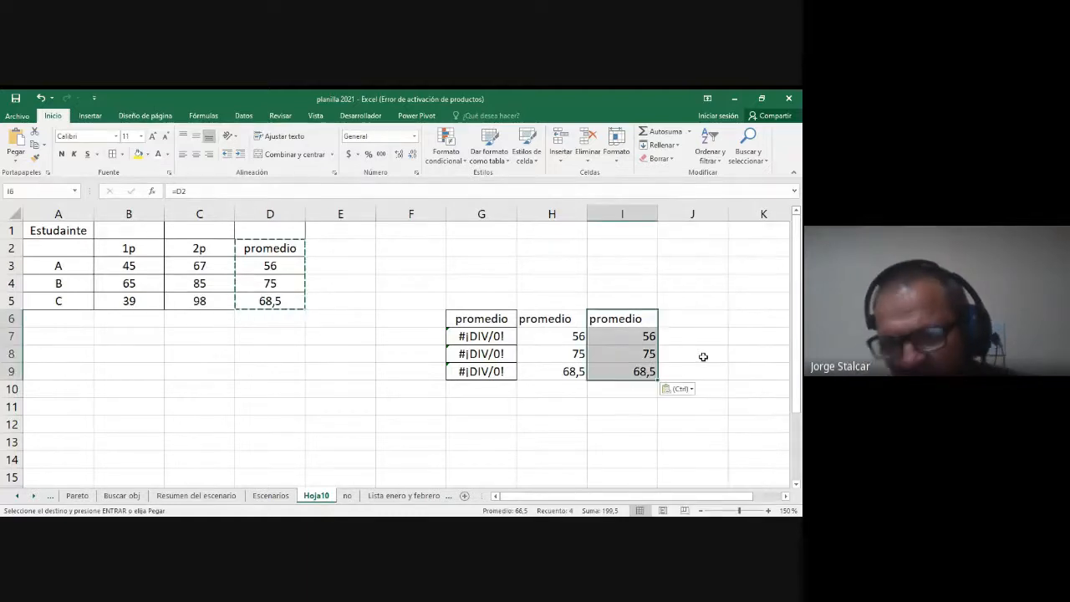
{"action": "left_click", "coordinate": [592, 394]}
{"action": "left_click_drag", "start_coordinate": [545, 321], "coordinate": [607, 371]}
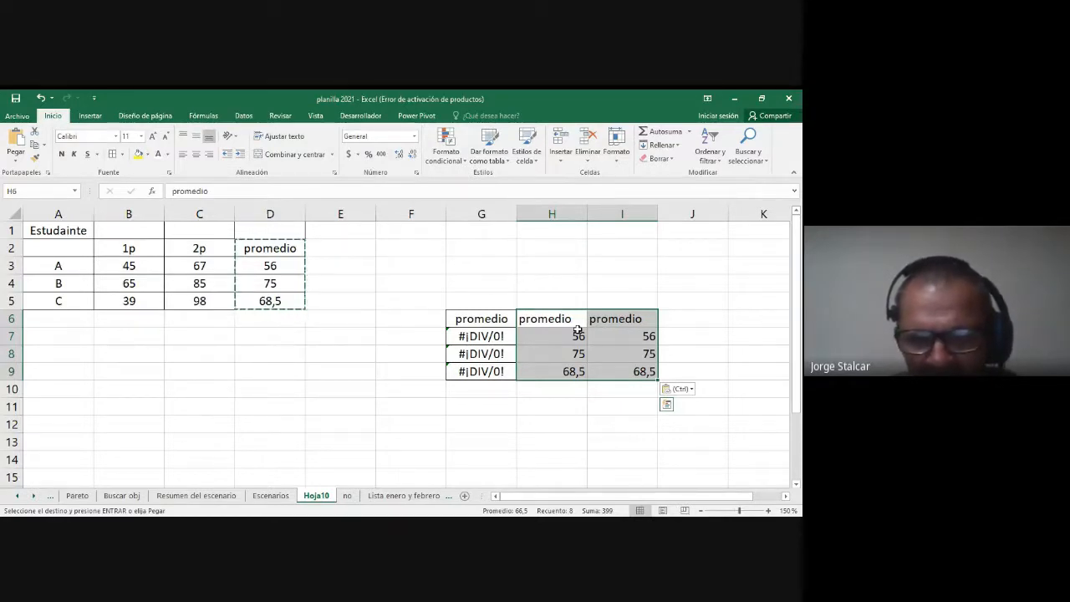
{"action": "left_click", "coordinate": [371, 265]}
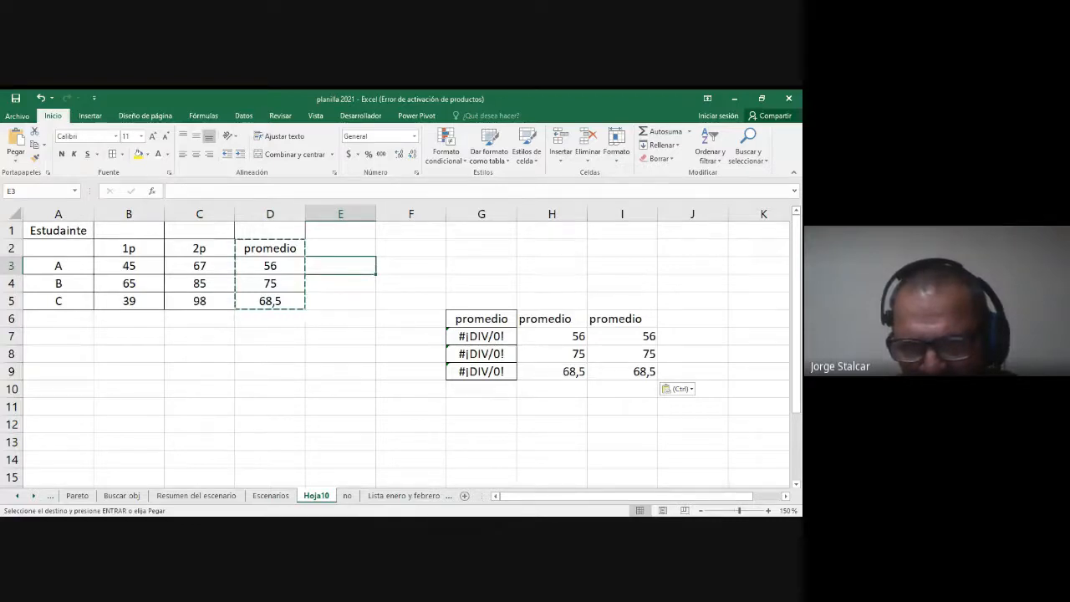
Step: Compare the values-only promedio column in H6:H9 with the linked promedio column in I6:I9
{"action": "key", "text": "alt+Tab"}
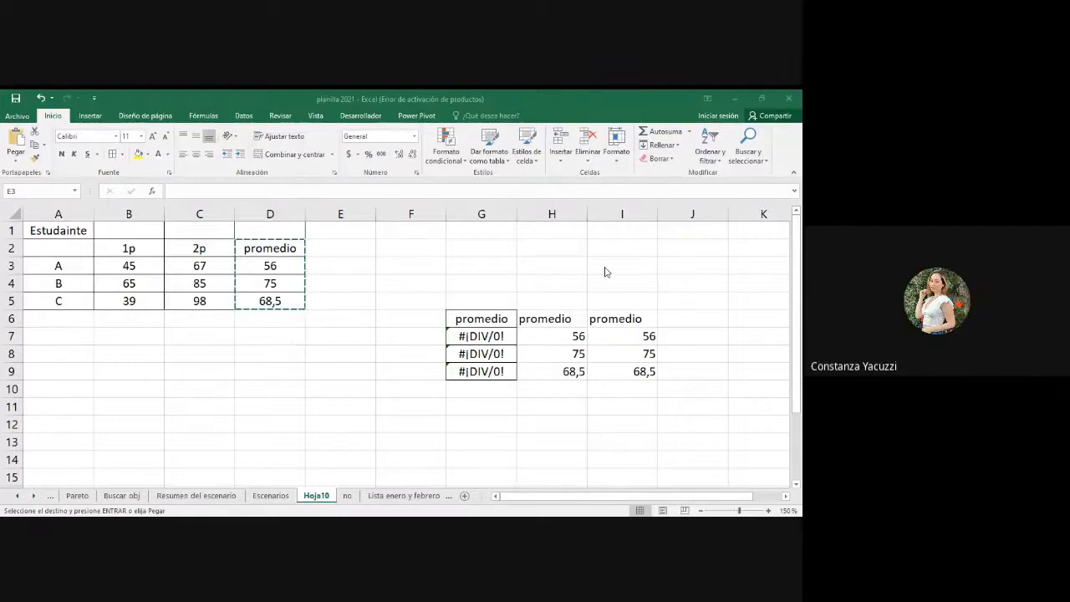
{"action": "left_click_drag", "start_coordinate": [547, 318], "coordinate": [552, 369]}
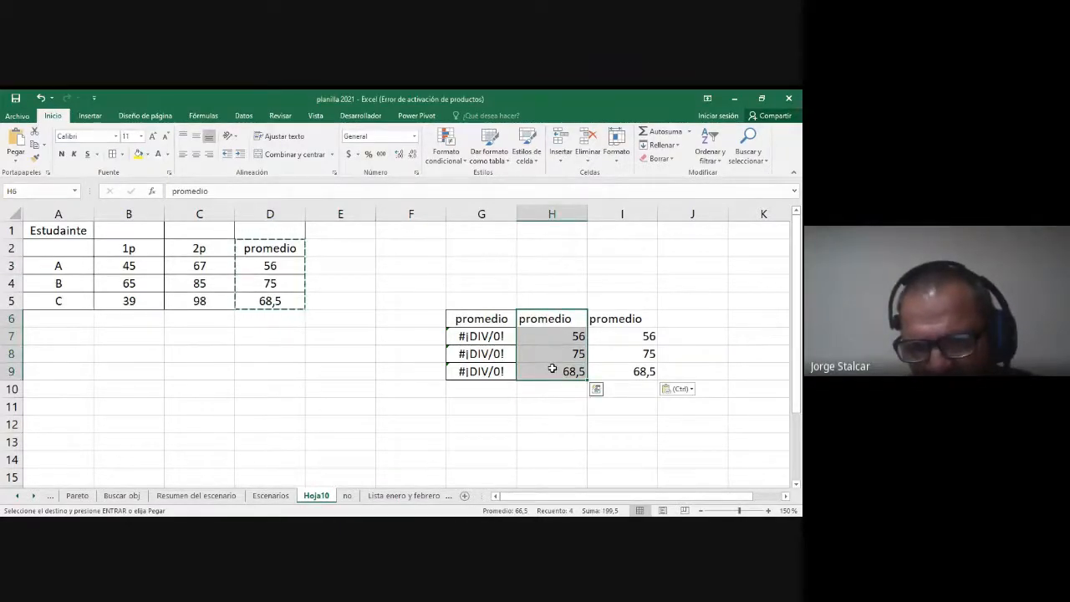
{"action": "left_click", "coordinate": [611, 324]}
{"action": "left_click_drag", "start_coordinate": [611, 332], "coordinate": [610, 366]}
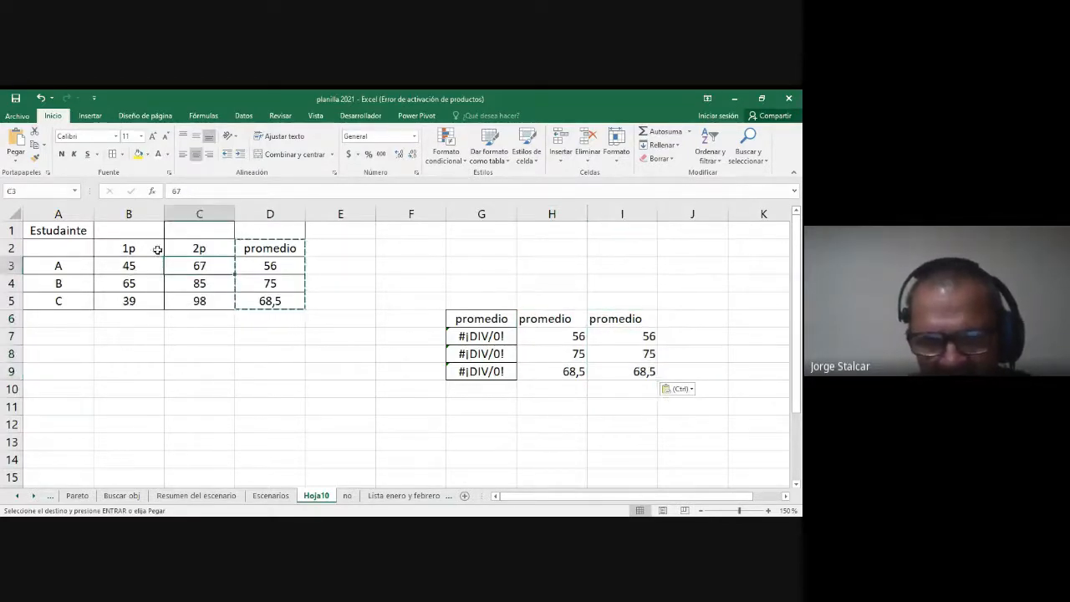
Step: Set student A's 1p grade in B3 to 95 and select the student's average in D3
{"action": "left_click", "coordinate": [133, 264]}
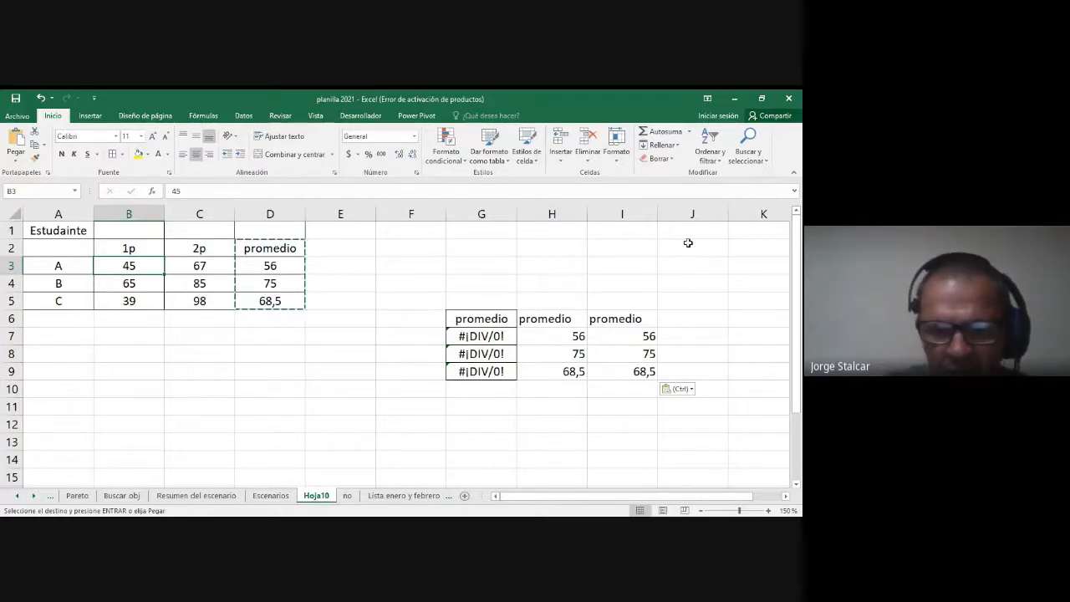
{"action": "type", "text": "95"}
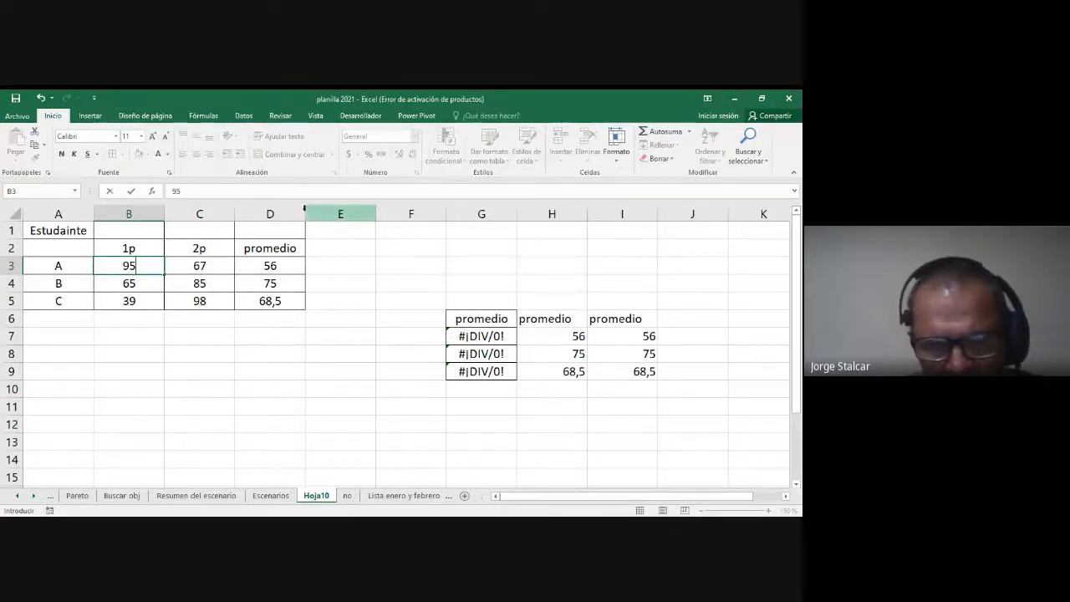
{"action": "key", "text": "Return"}
{"action": "left_click", "coordinate": [278, 265]}
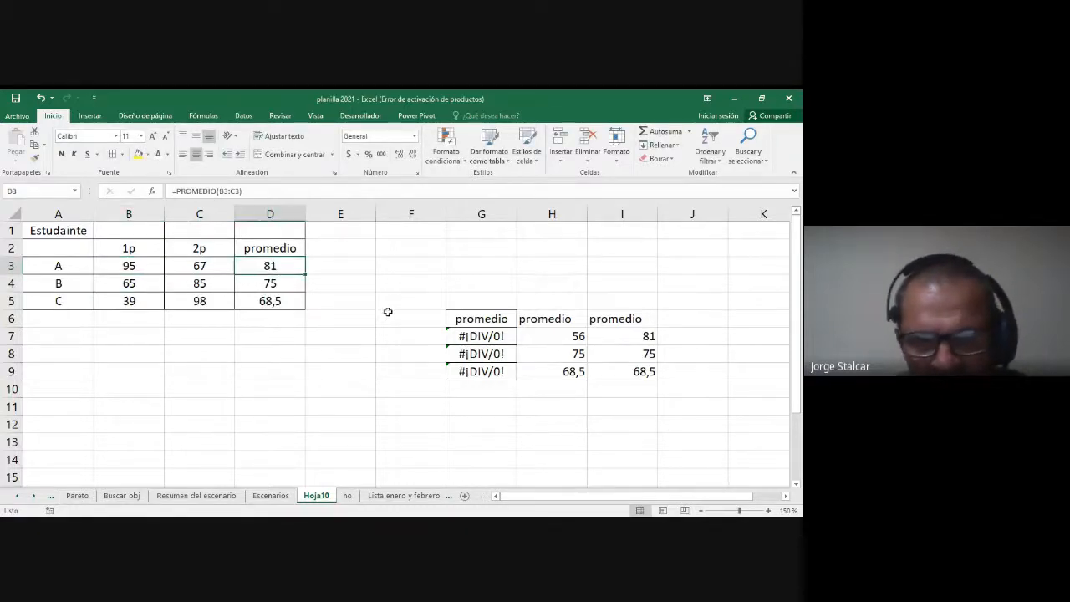
Step: Compare the content of student A's values-only average in H7 with the linked average in I7
{"action": "left_click_drag", "start_coordinate": [569, 322], "coordinate": [621, 375]}
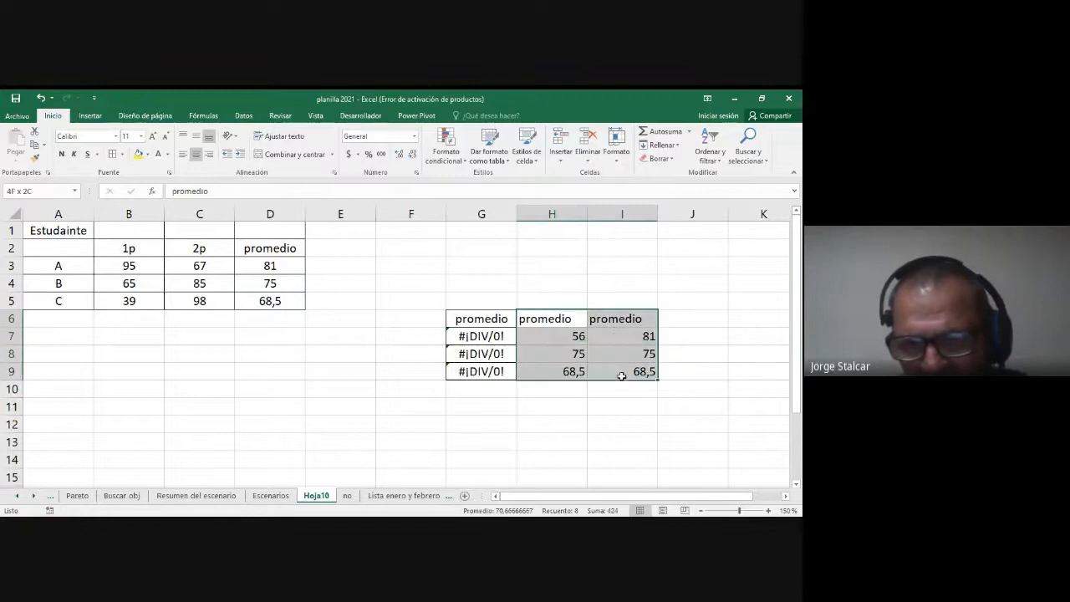
{"action": "left_click", "coordinate": [569, 338]}
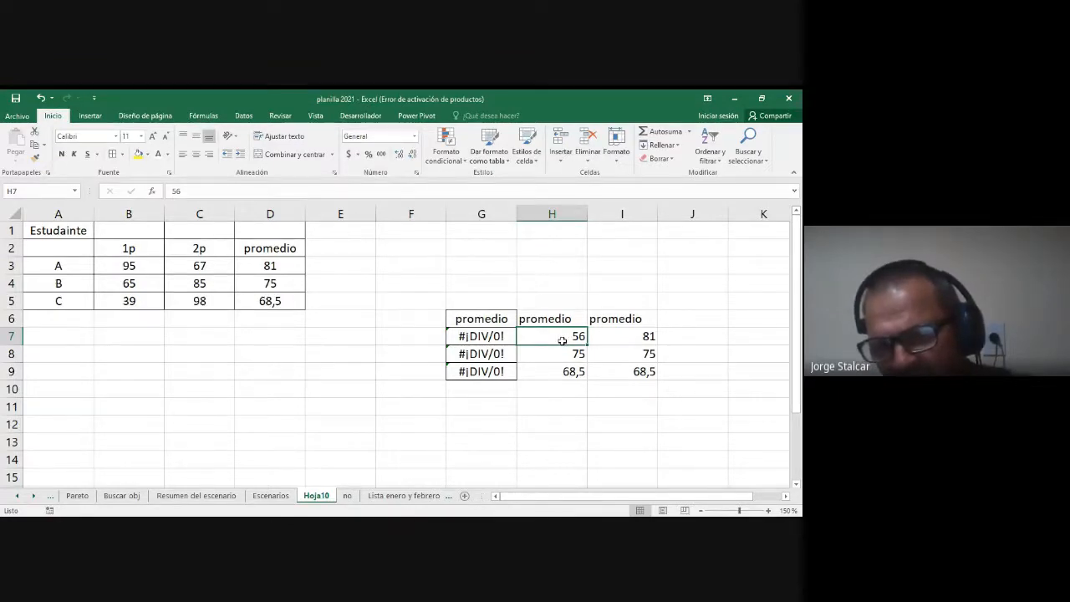
{"action": "left_click", "coordinate": [626, 341]}
{"action": "left_click_drag", "start_coordinate": [623, 321], "coordinate": [614, 372]}
{"action": "left_click", "coordinate": [629, 337]}
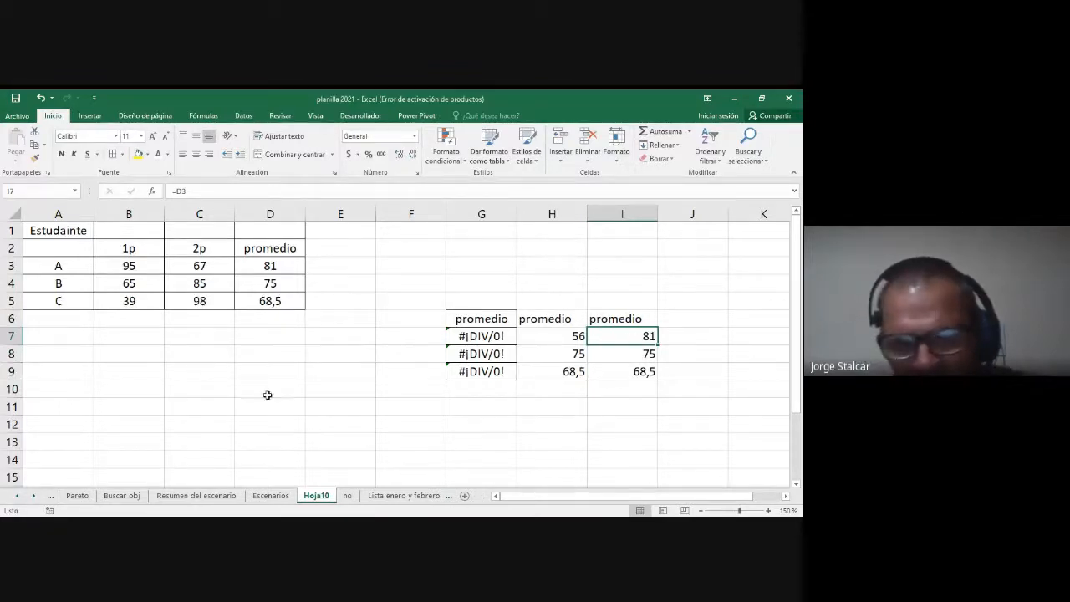
Step: Set student C's 1p grade in B5 to 29 and select the student's average in D5
{"action": "left_click", "coordinate": [130, 283]}
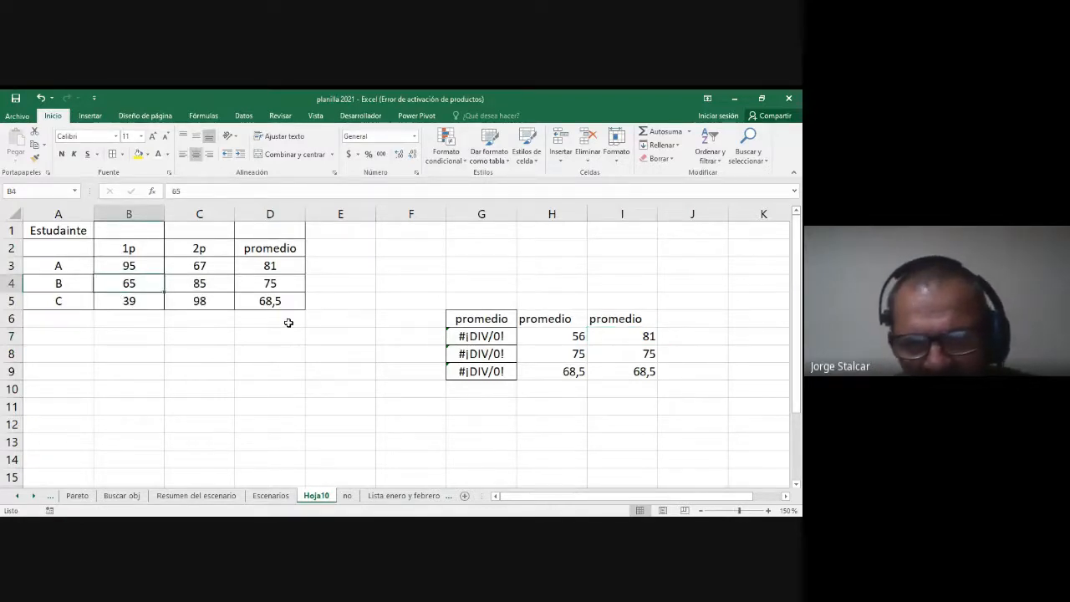
{"action": "left_click", "coordinate": [152, 302]}
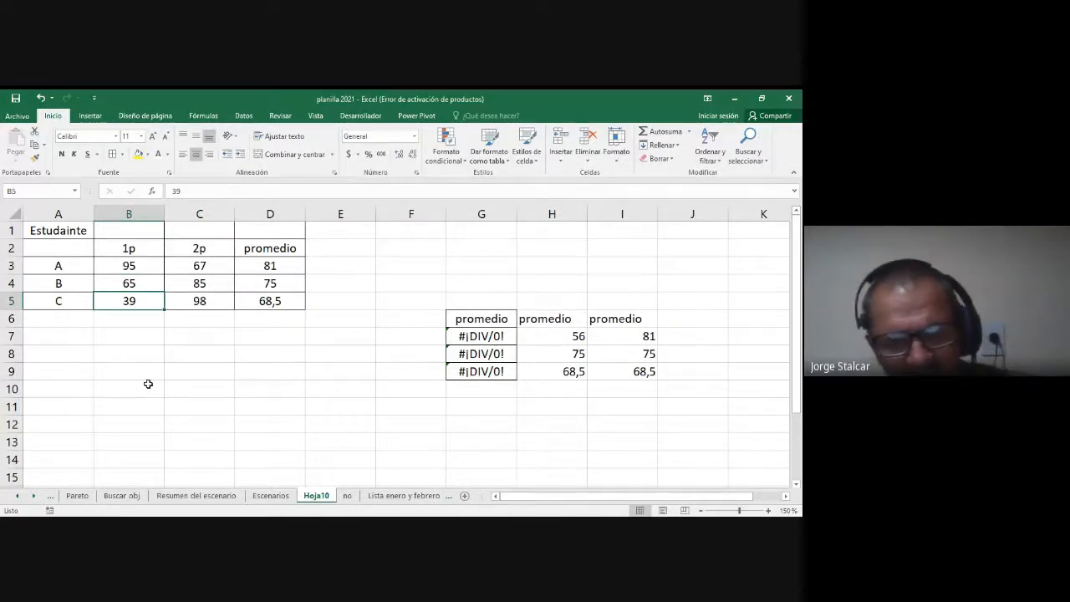
{"action": "type", "text": "2"}
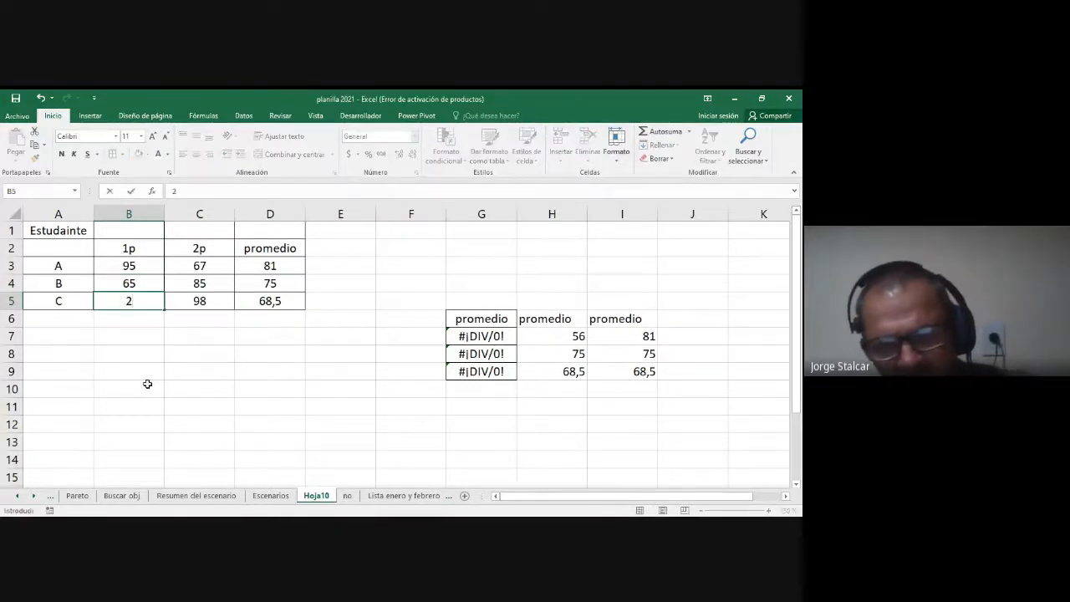
{"action": "type", "text": "9"}
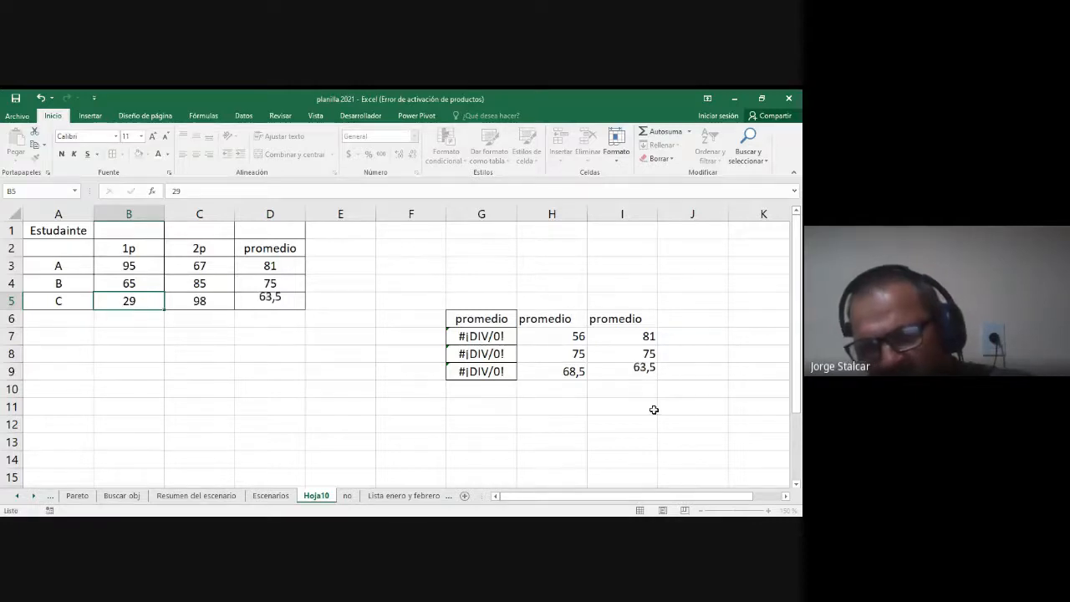
{"action": "key", "text": "Return"}
{"action": "left_click", "coordinate": [253, 301]}
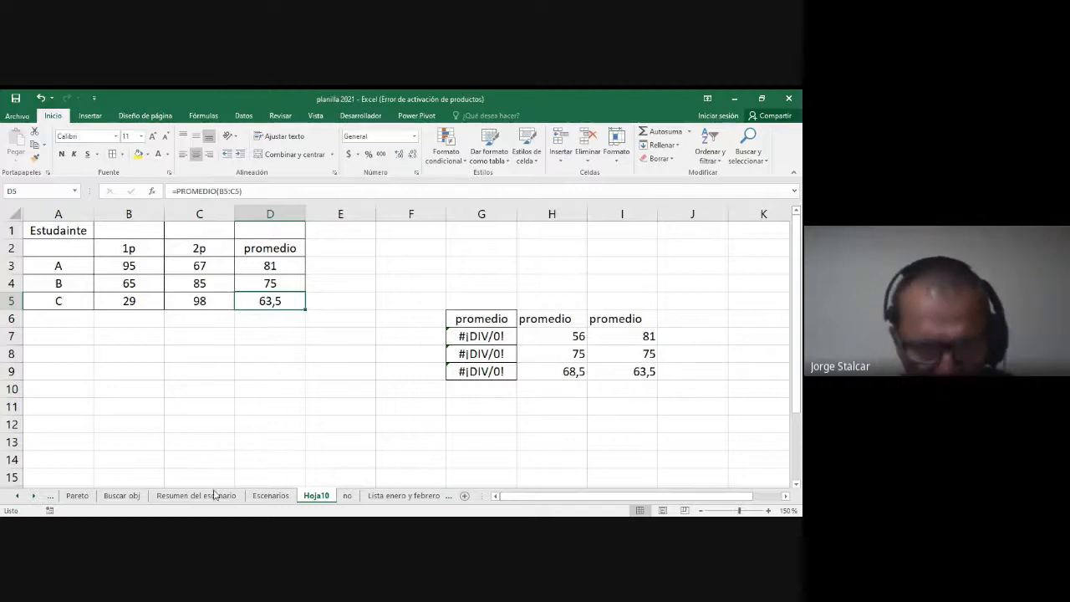
Step: Open the values-only cell H7 and the linked cell I7 to examine the fixed value and the cell reference
{"action": "key", "text": "alt+Tab"}
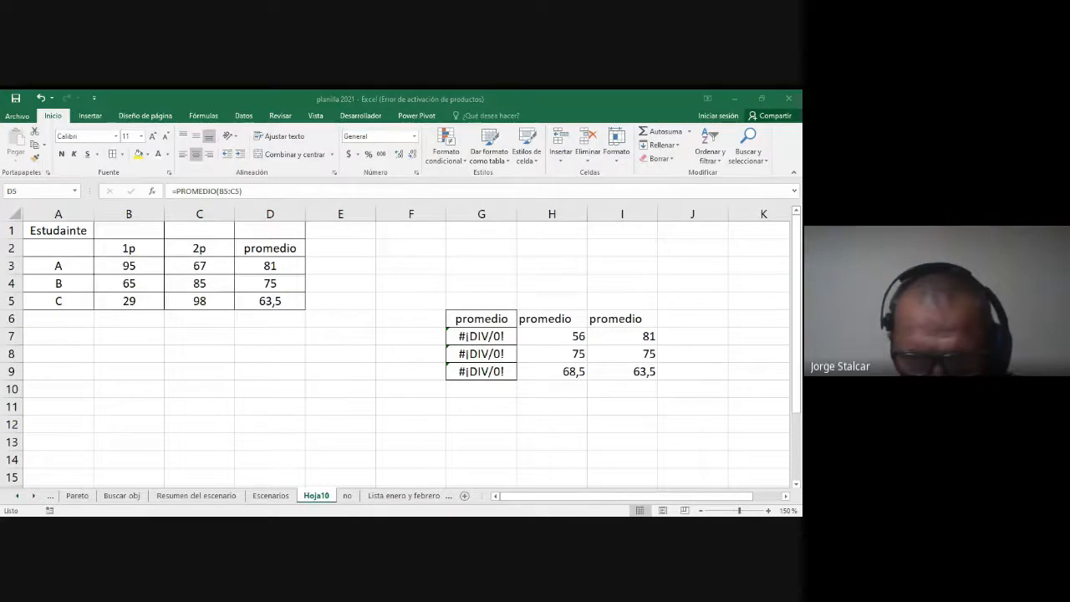
{"action": "left_click", "coordinate": [430, 354]}
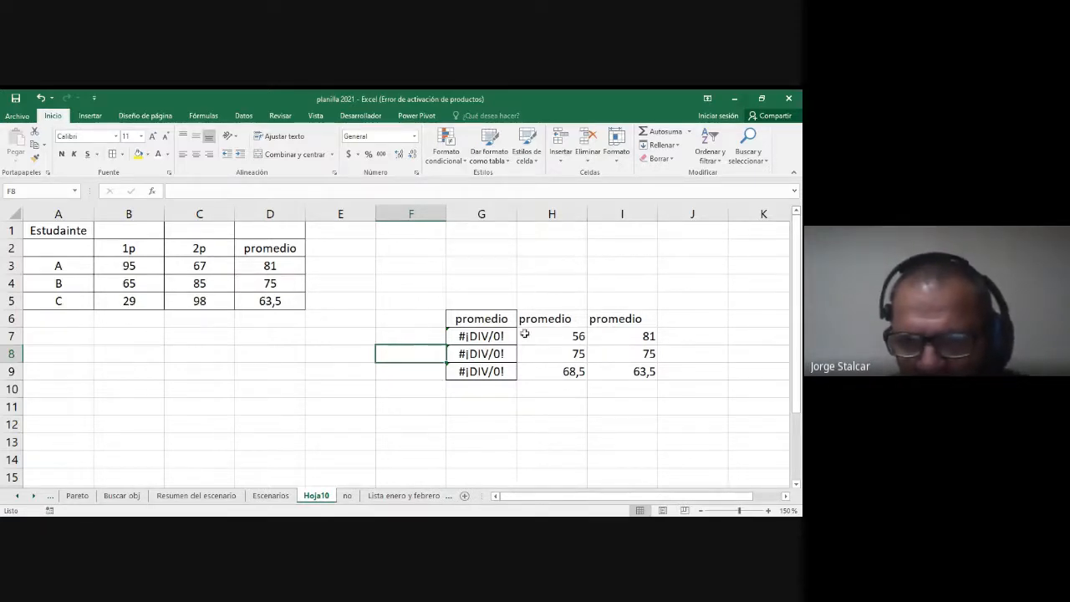
{"action": "double_click", "coordinate": [572, 336]}
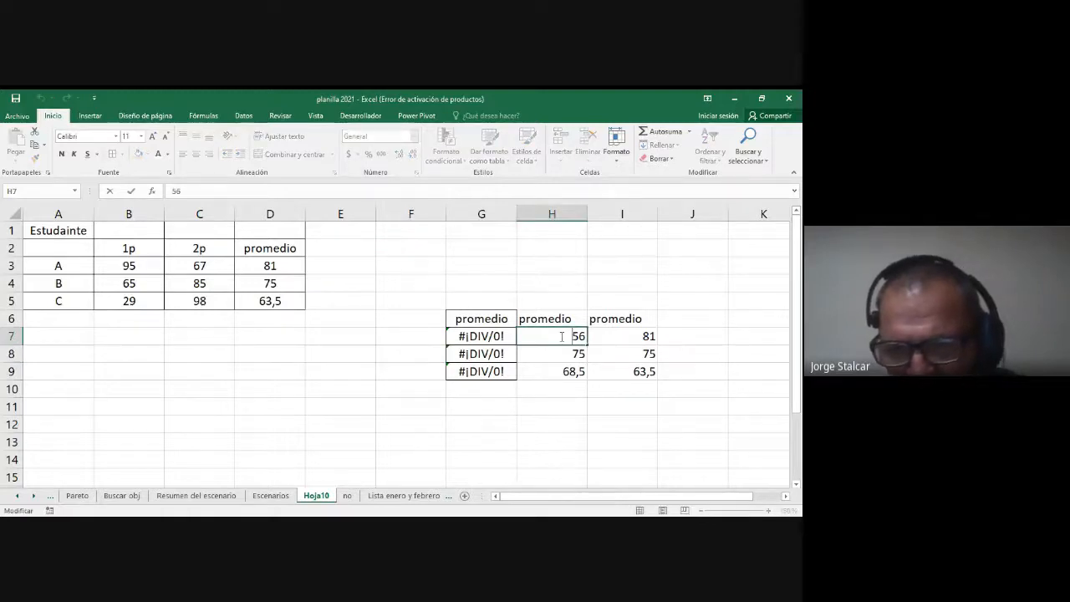
{"action": "left_click", "coordinate": [642, 337]}
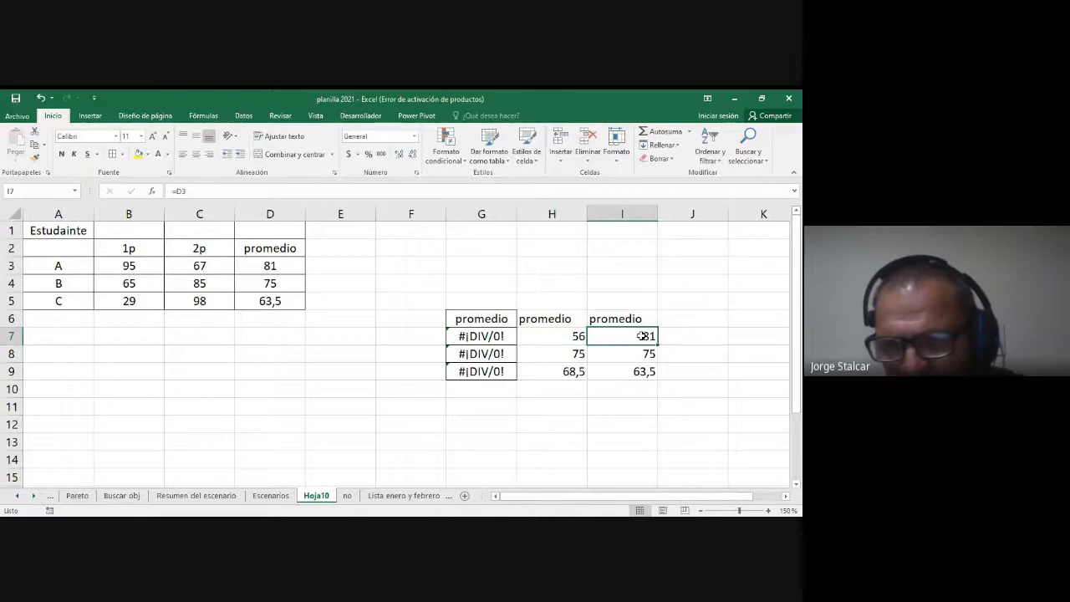
{"action": "double_click", "coordinate": [641, 335]}
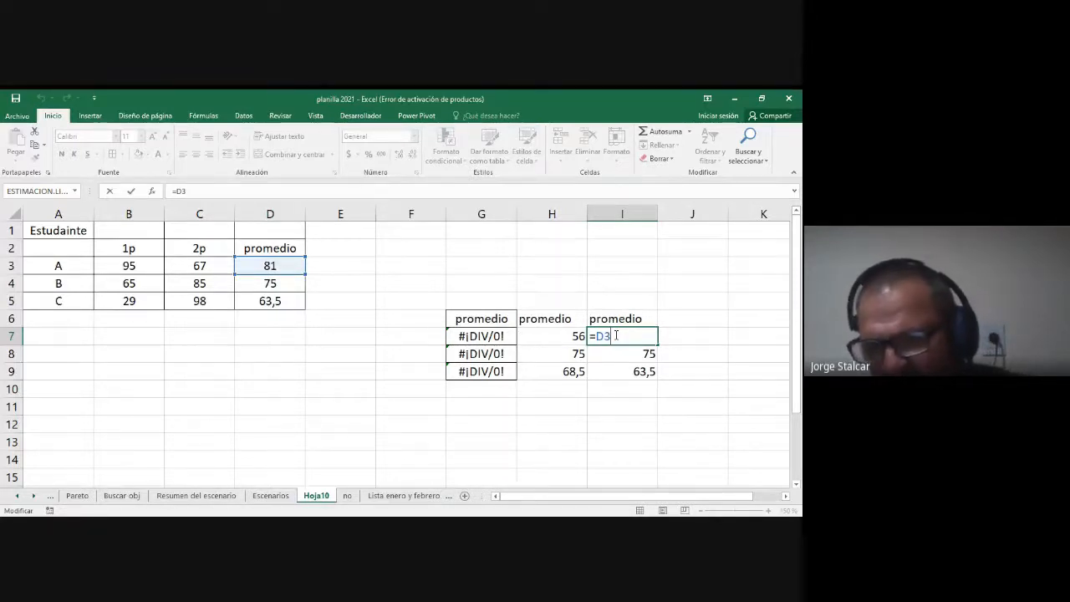
{"action": "key", "text": "Return"}
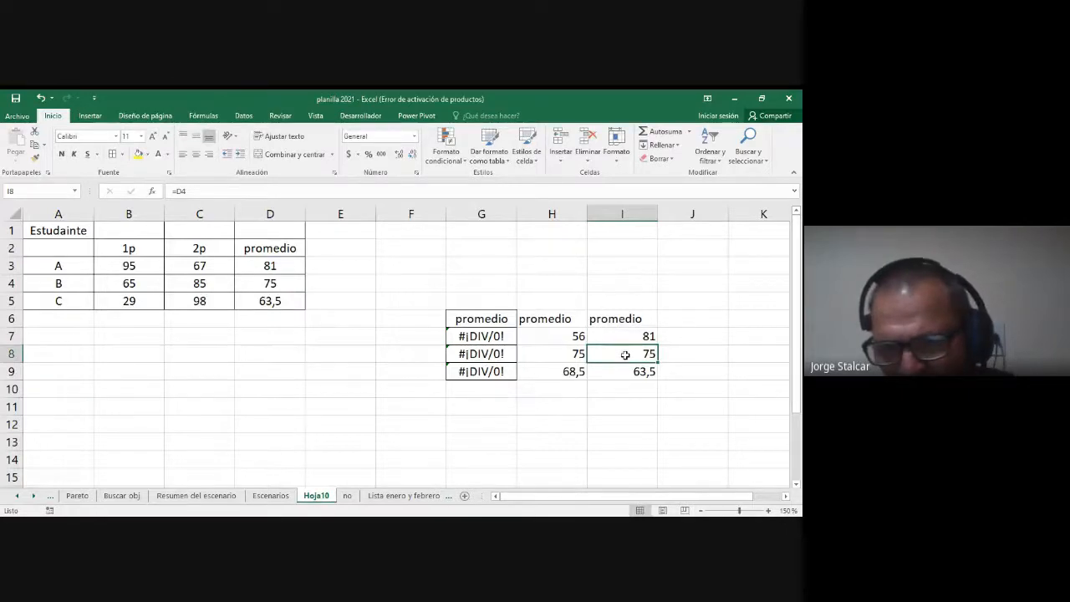
Step: Examine which source cells the linked averages in I8 and I9 refer to, leaving I9 active
{"action": "double_click", "coordinate": [626, 354]}
{"action": "left_click", "coordinate": [273, 285]}
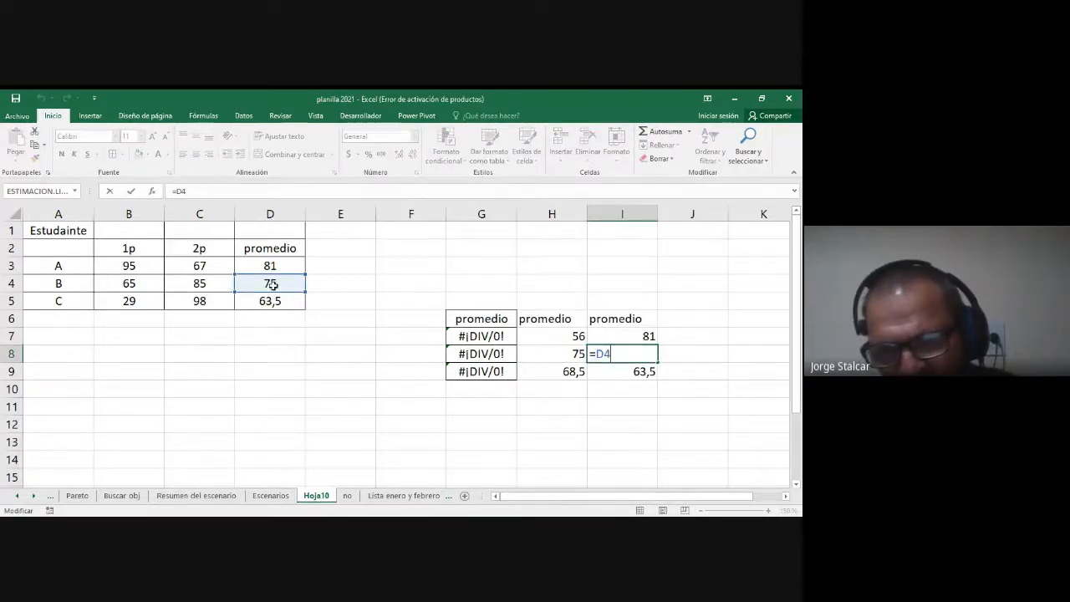
{"action": "key", "text": "Return"}
{"action": "double_click", "coordinate": [621, 376]}
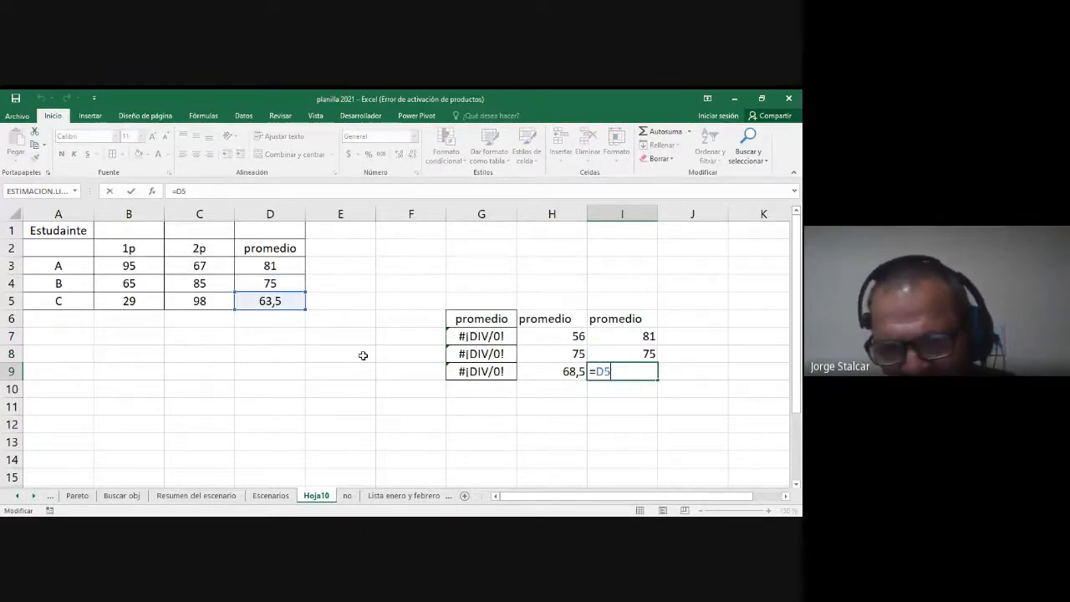
{"action": "key", "text": "ctrl+Return"}
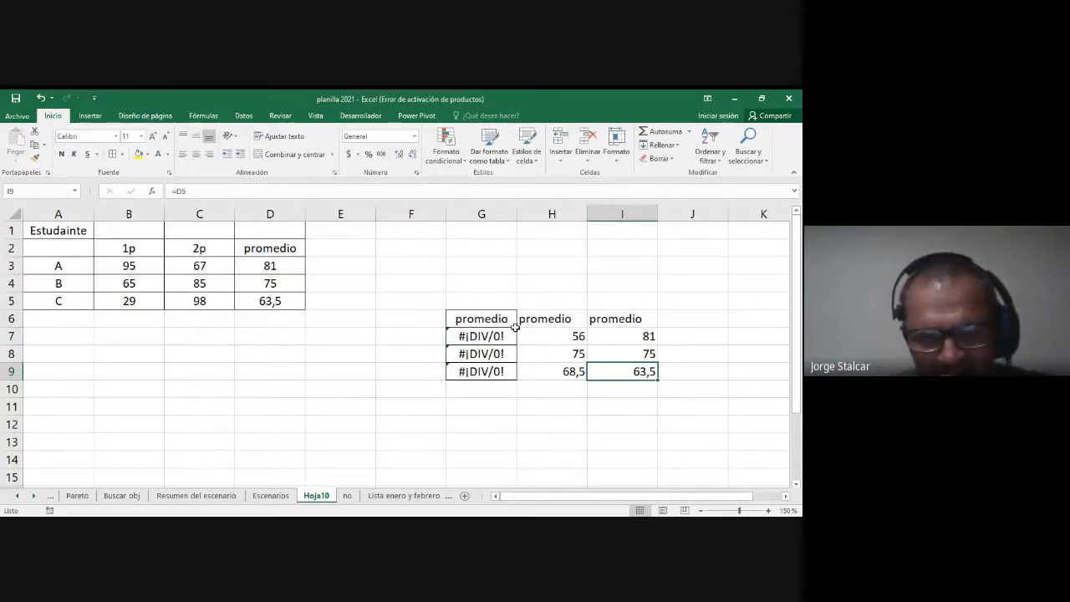
Step: Copy the range D1:D5 with the promedio heading and averages on sheet Hoja10
{"action": "left_click", "coordinate": [348, 497]}
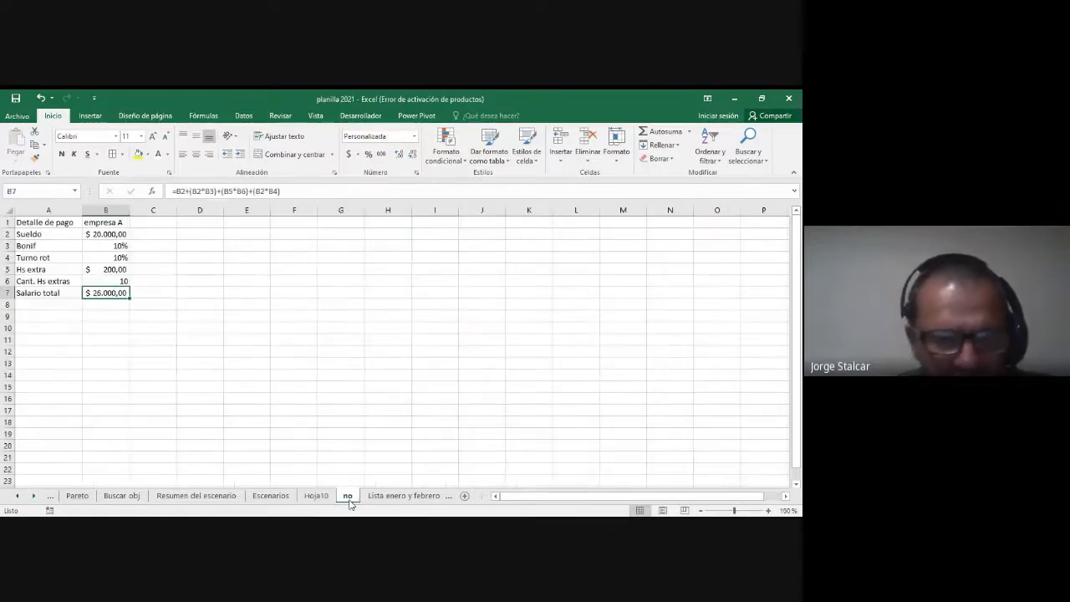
{"action": "left_click", "coordinate": [328, 498]}
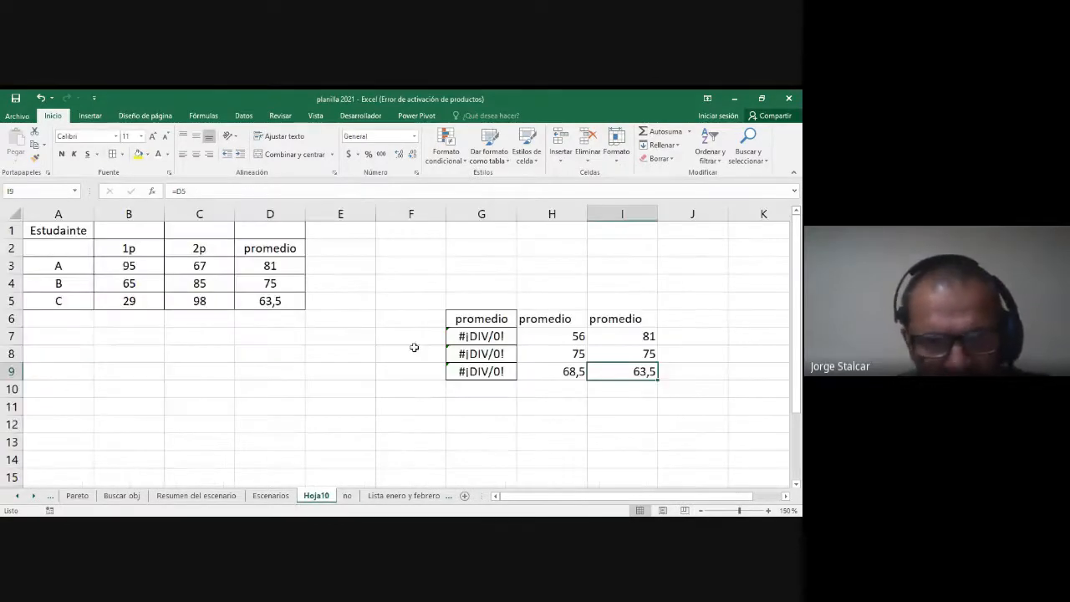
{"action": "left_click_drag", "start_coordinate": [279, 229], "coordinate": [278, 301]}
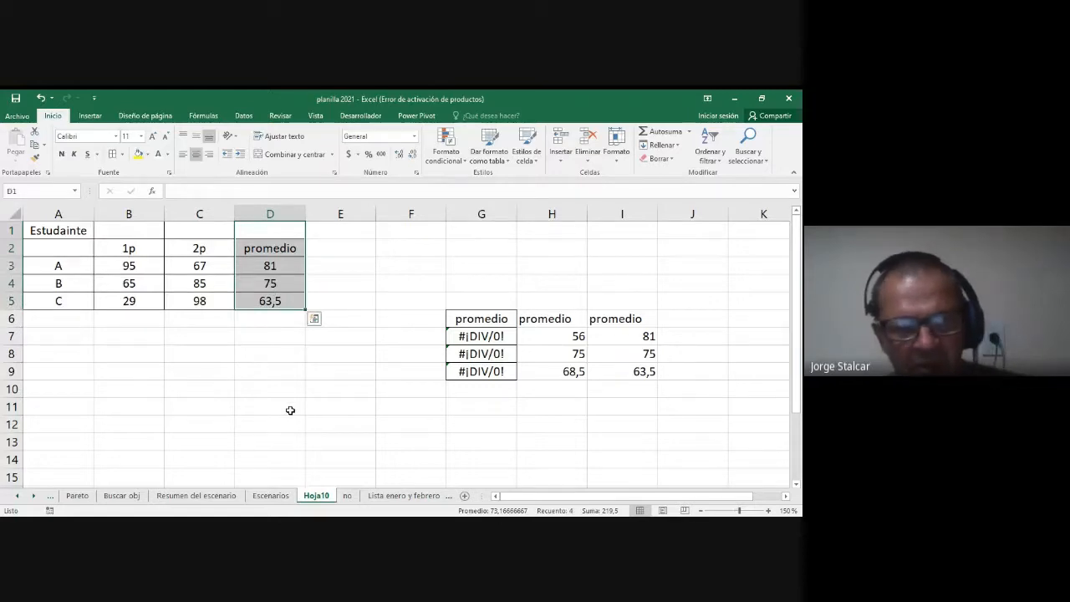
{"action": "key", "text": "ctrl+c"}
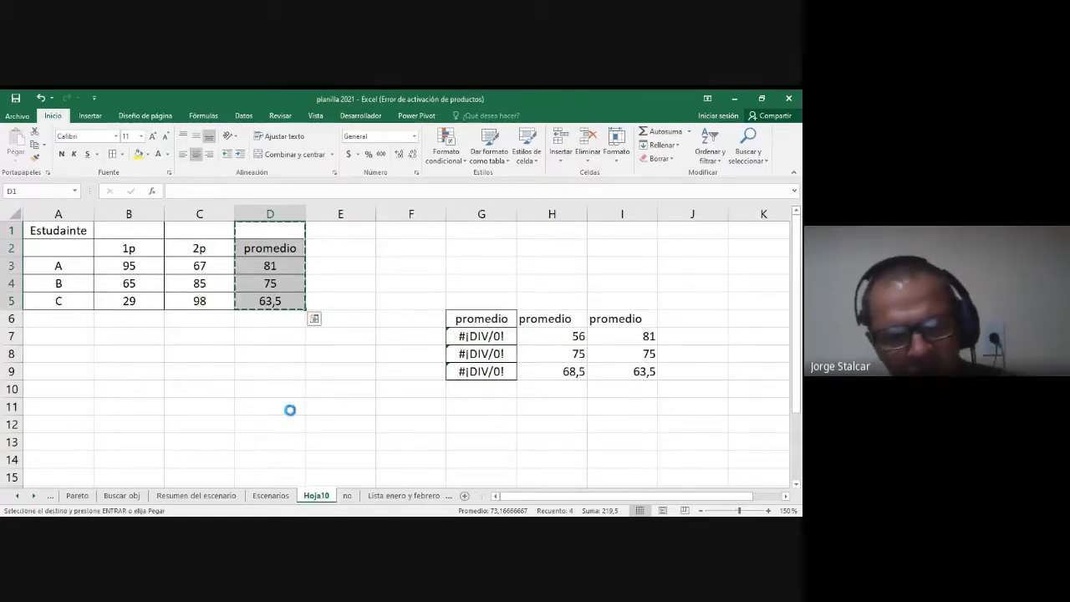
{"action": "left_click", "coordinate": [314, 318]}
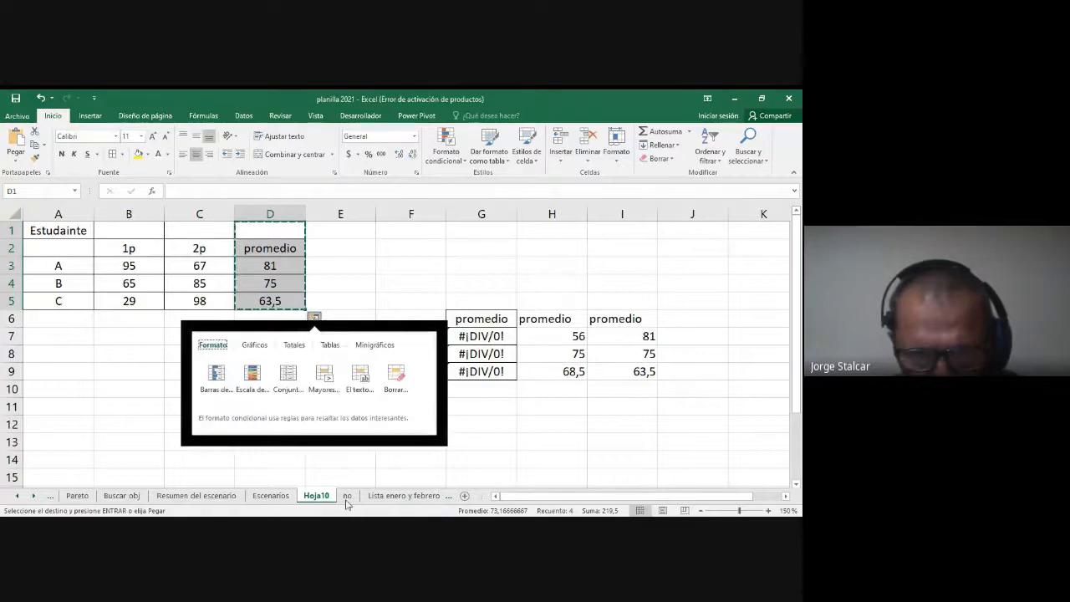
Step: Try to paste the copied promedio column as links starting at F1 on the sheet "no"
{"action": "left_click", "coordinate": [347, 496]}
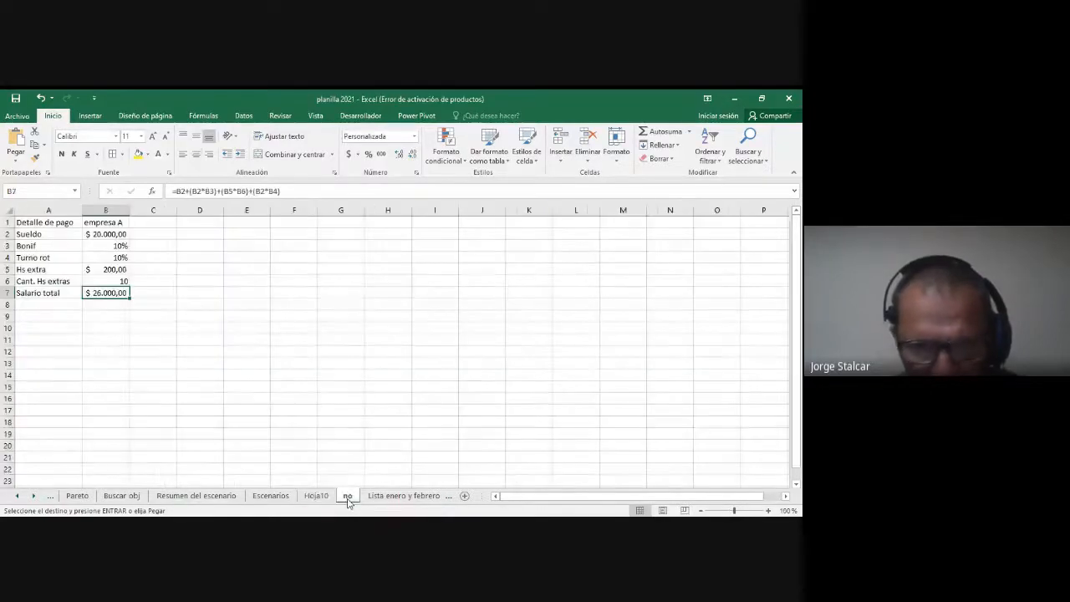
{"action": "right_click", "coordinate": [337, 211]}
{"action": "left_click", "coordinate": [333, 226]}
{"action": "right_click", "coordinate": [329, 224]}
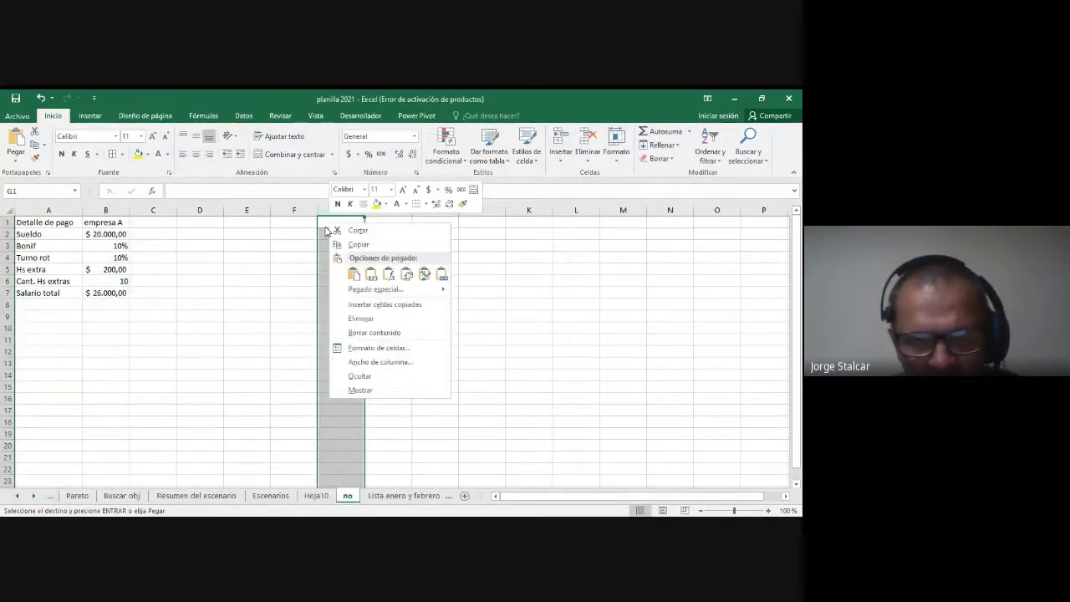
{"action": "left_click", "coordinate": [303, 240]}
{"action": "right_click", "coordinate": [292, 228]}
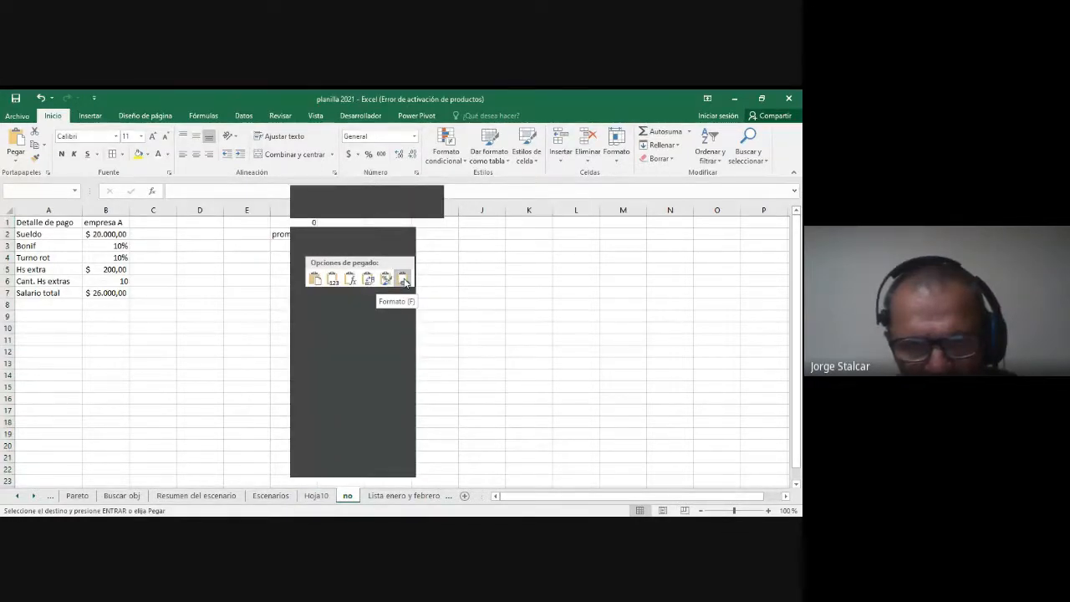
{"action": "left_click", "coordinate": [403, 281]}
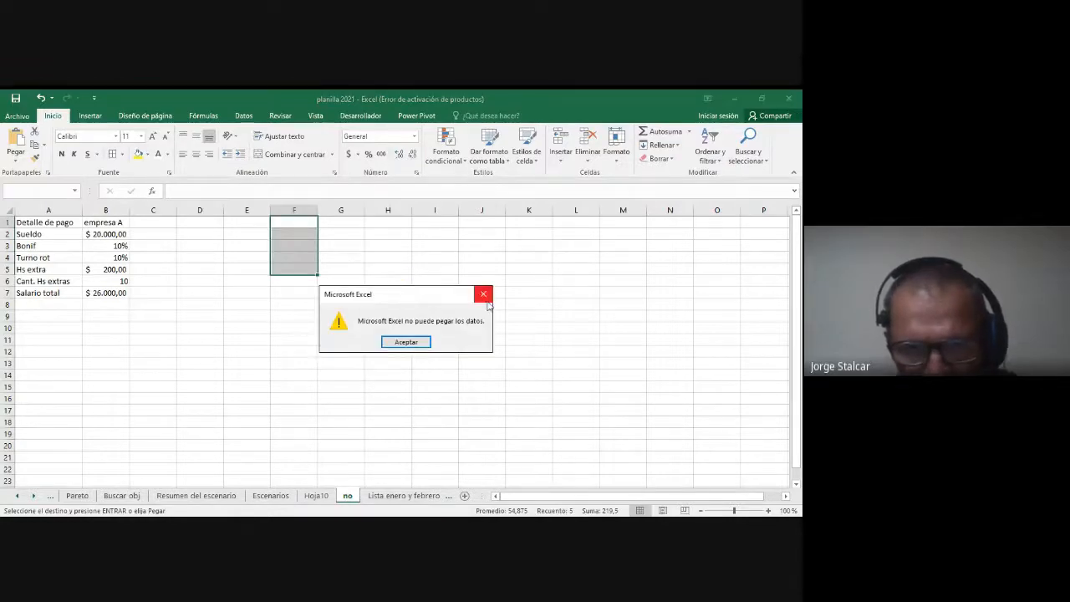
{"action": "left_click", "coordinate": [484, 295]}
Step: Copy the range D1:D5 with the promedio column on Hoja10 again and paste it as links starting at F1 on the sheet "no"
{"action": "left_click", "coordinate": [315, 496]}
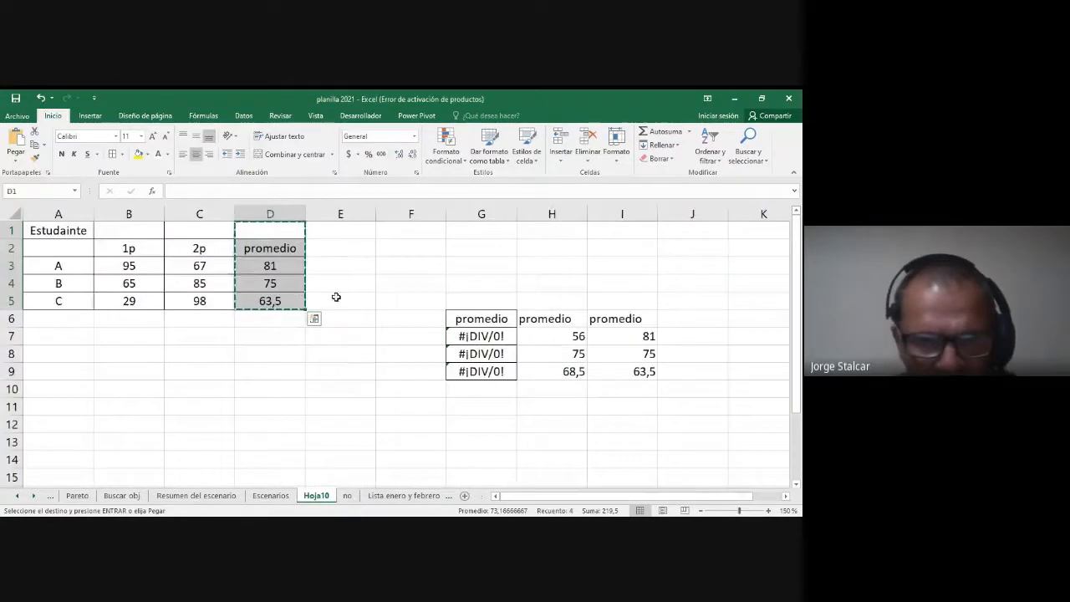
{"action": "left_click", "coordinate": [278, 234]}
{"action": "left_click_drag", "start_coordinate": [277, 234], "coordinate": [275, 298]}
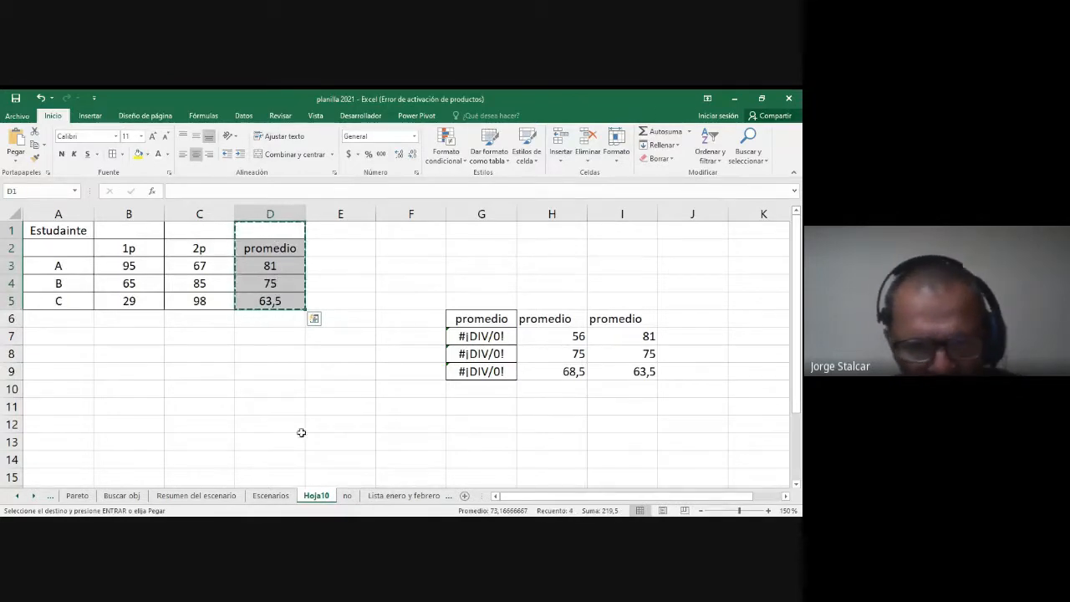
{"action": "left_click", "coordinate": [347, 496]}
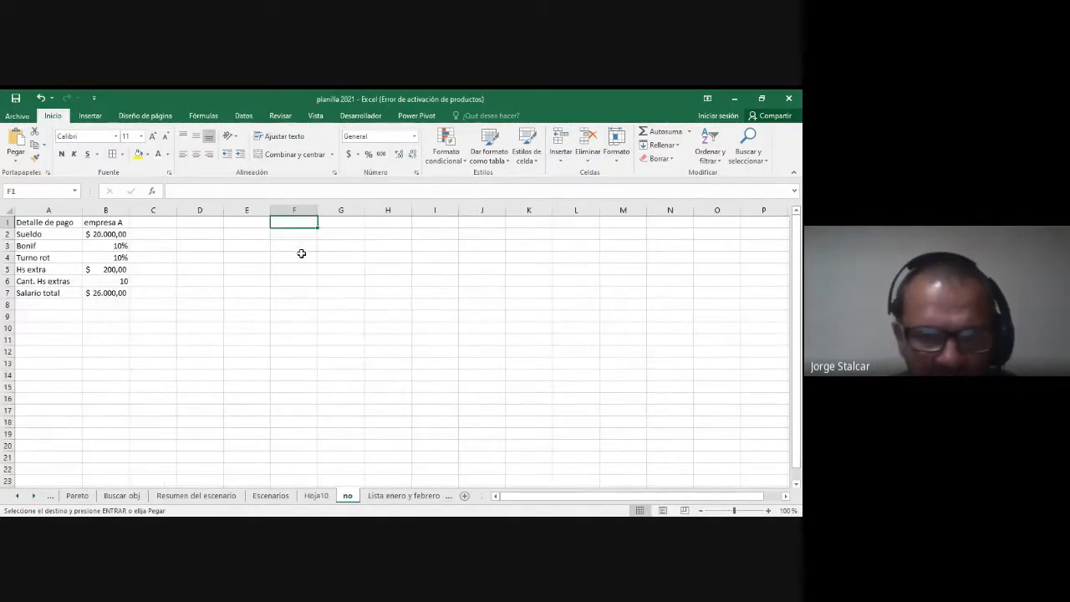
{"action": "right_click", "coordinate": [293, 223]}
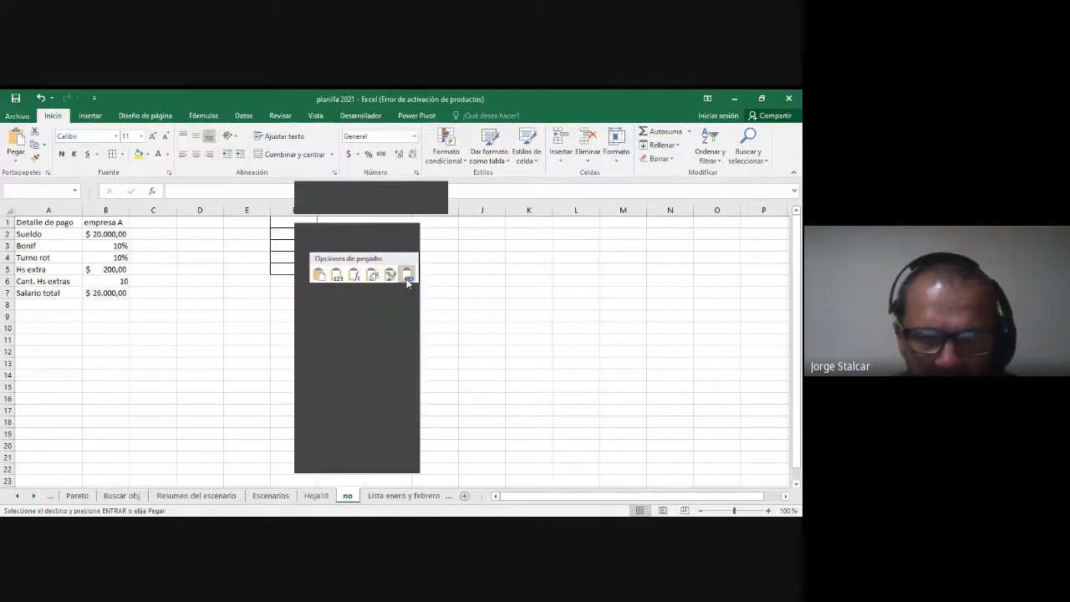
{"action": "left_click", "coordinate": [407, 276]}
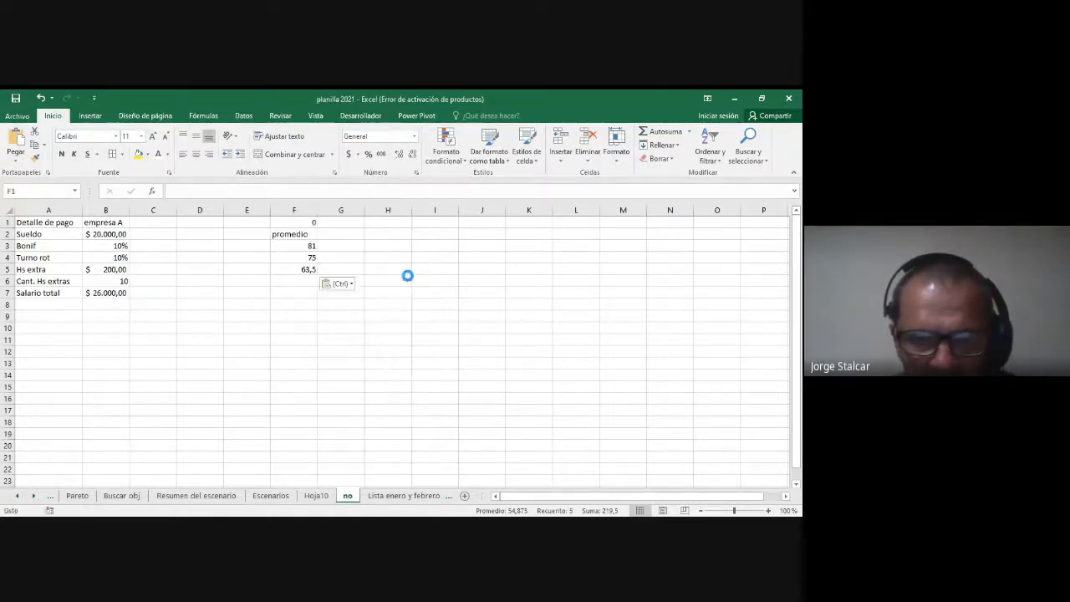
Step: Set the zoom of the sheet "no" to 150% and check the references of the linked cells F3 and F4
{"action": "left_click", "coordinate": [300, 244]}
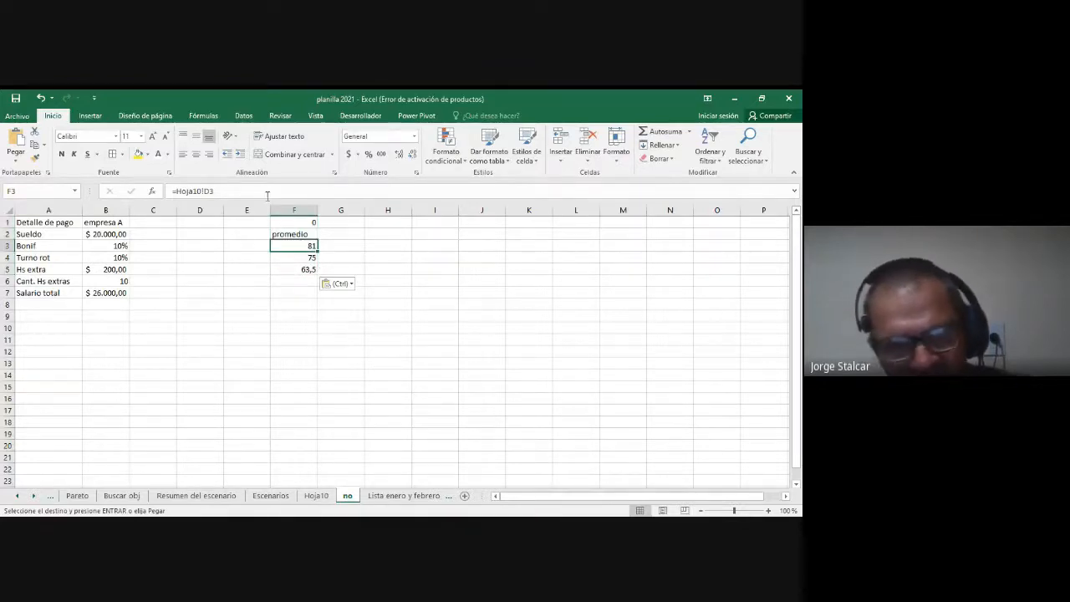
{"action": "left_click", "coordinate": [316, 117]}
{"action": "left_click", "coordinate": [309, 144]}
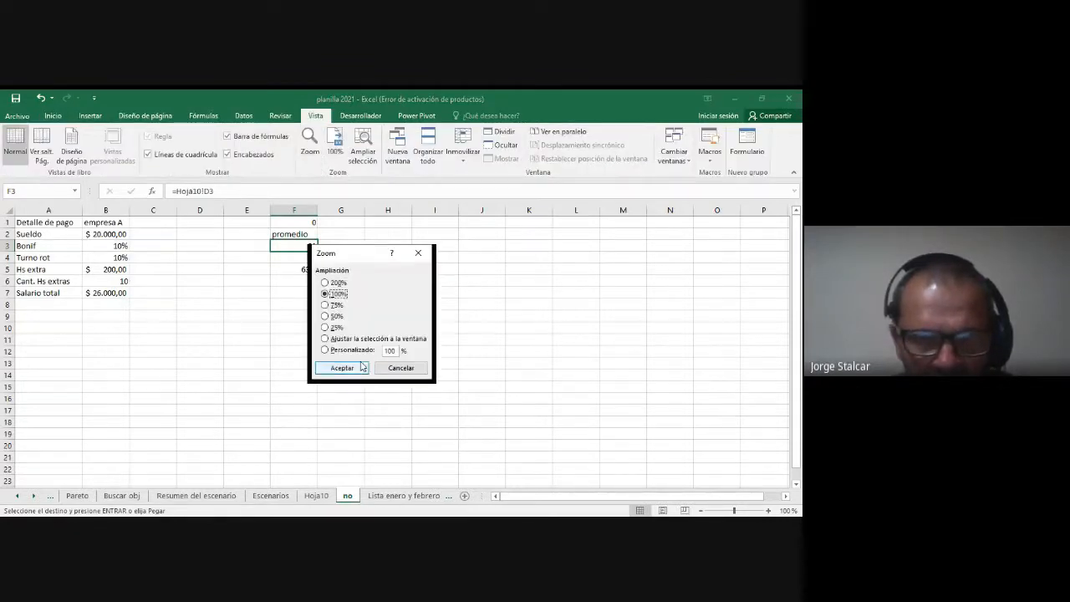
{"action": "type", "text": "150"}
{"action": "key", "text": "Return"}
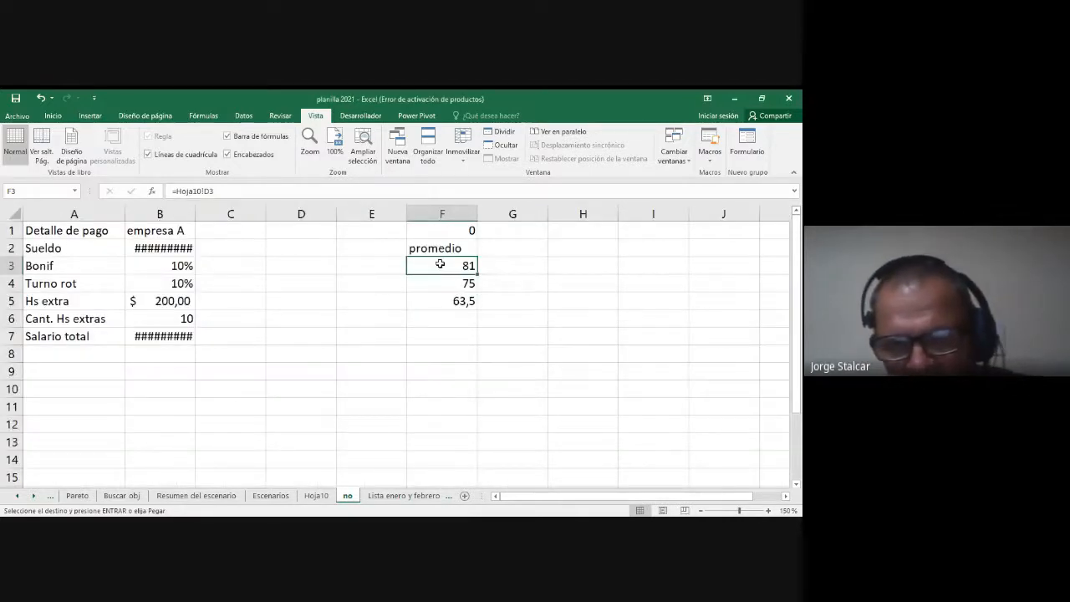
{"action": "left_click", "coordinate": [450, 286]}
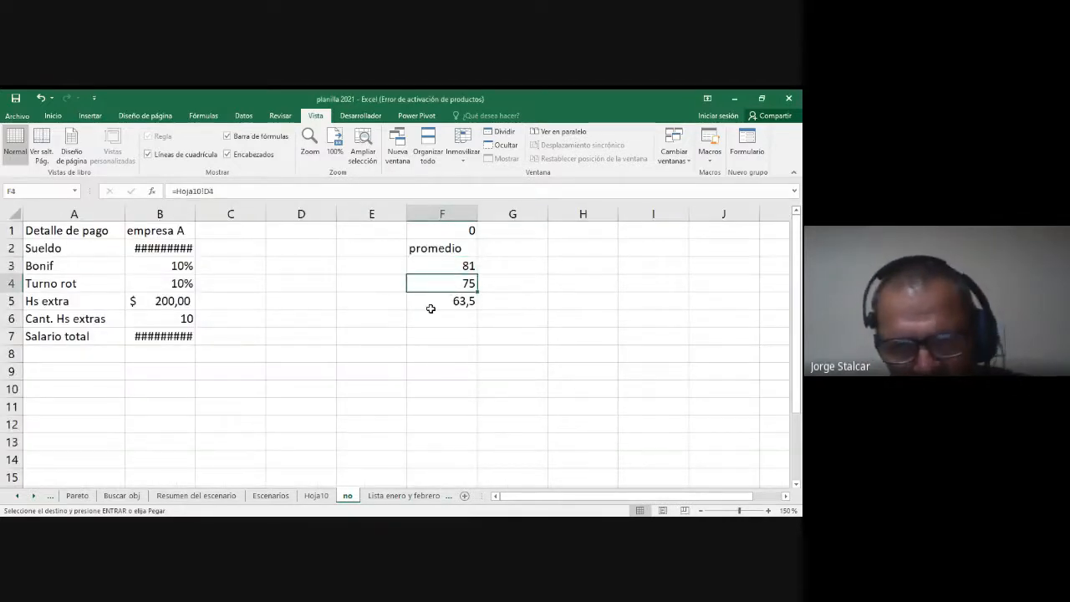
Step: Change student A's 2p grade in cell C3 on the sheet Hoja10 to 33
{"action": "left_click", "coordinate": [323, 497]}
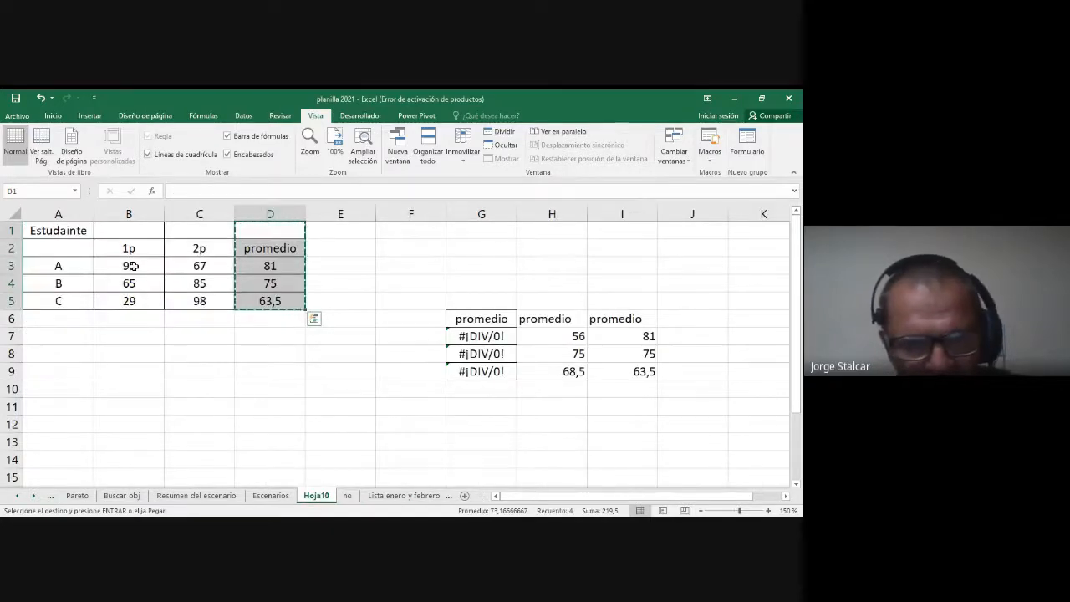
{"action": "left_click", "coordinate": [171, 266]}
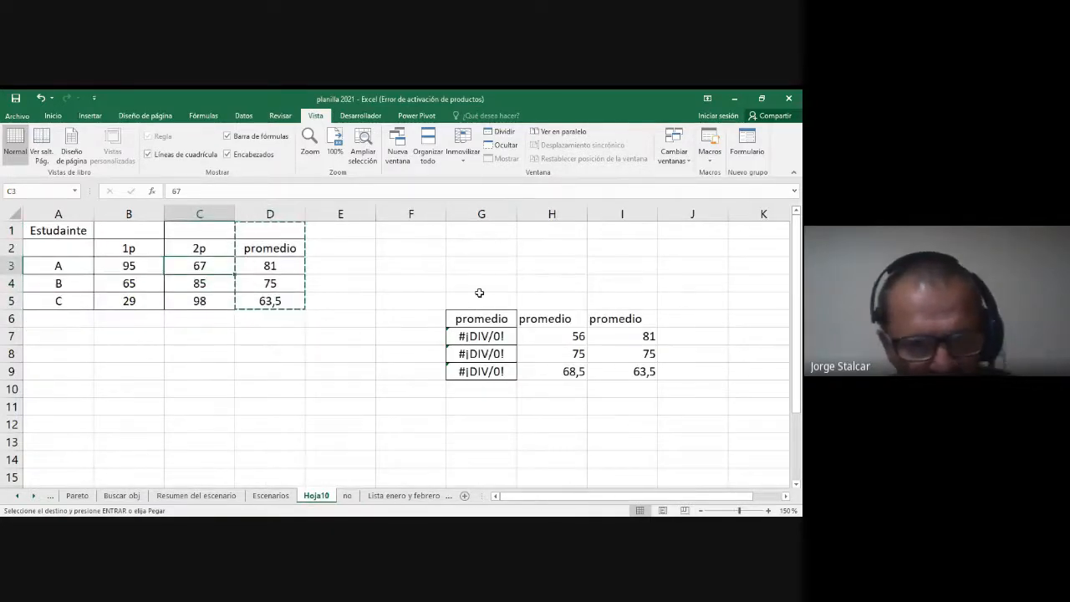
{"action": "type", "text": "33"}
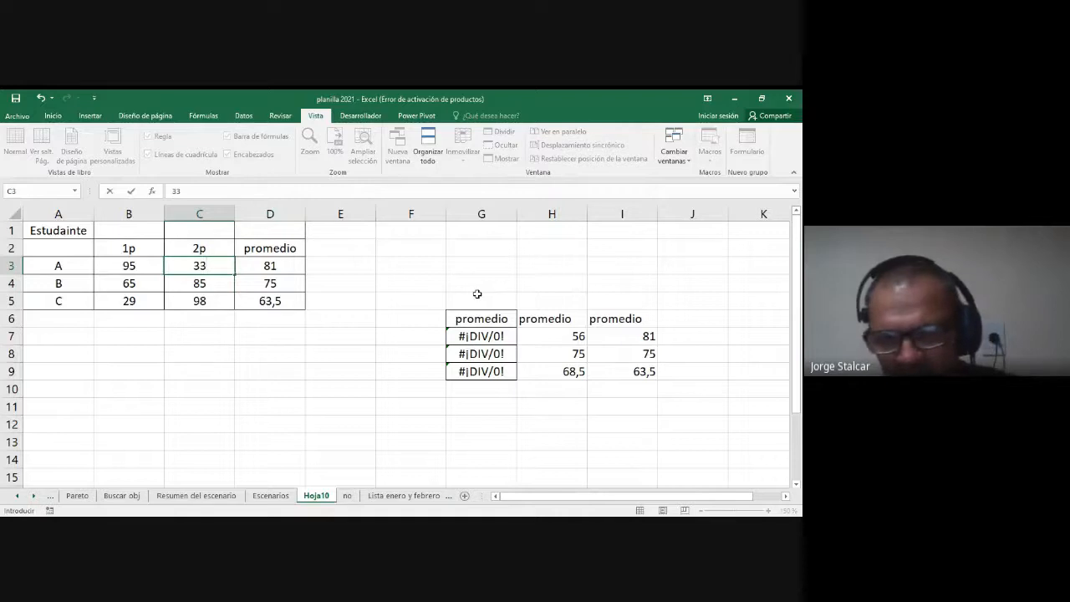
{"action": "key", "text": "Return"}
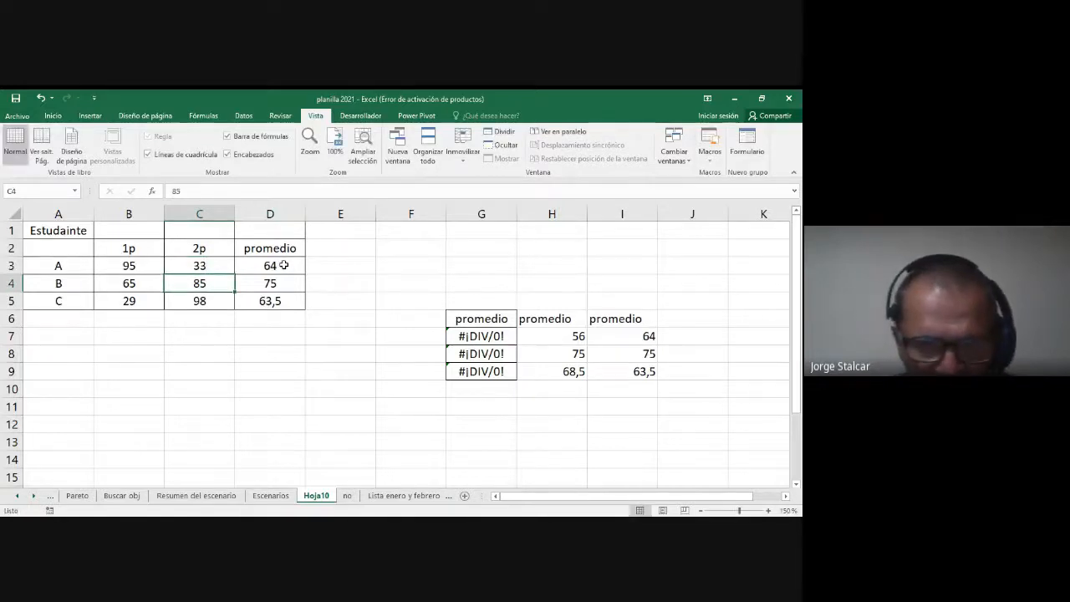
Step: Check the linked average in F3 on the sheet "no" and examine the sheet name and cell reference in its formula
{"action": "left_click", "coordinate": [348, 497]}
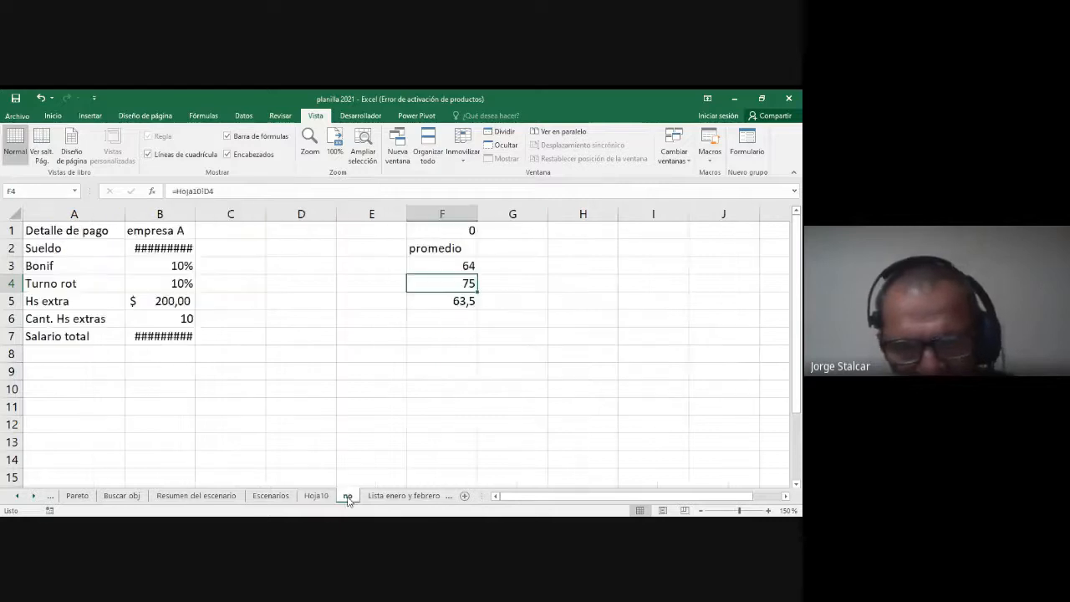
{"action": "left_click", "coordinate": [451, 268]}
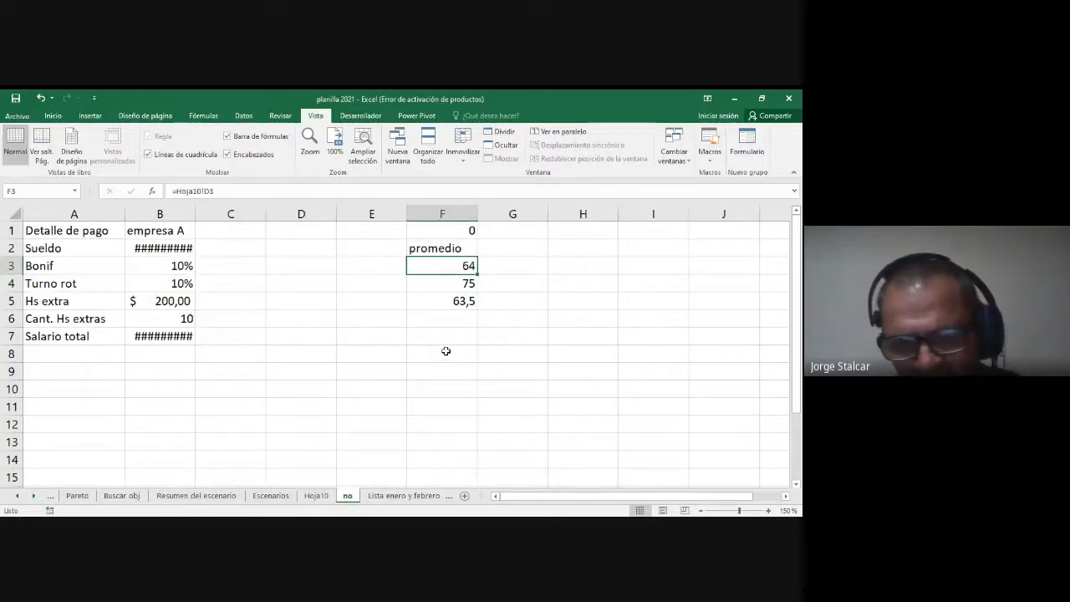
{"action": "double_click", "coordinate": [455, 265]}
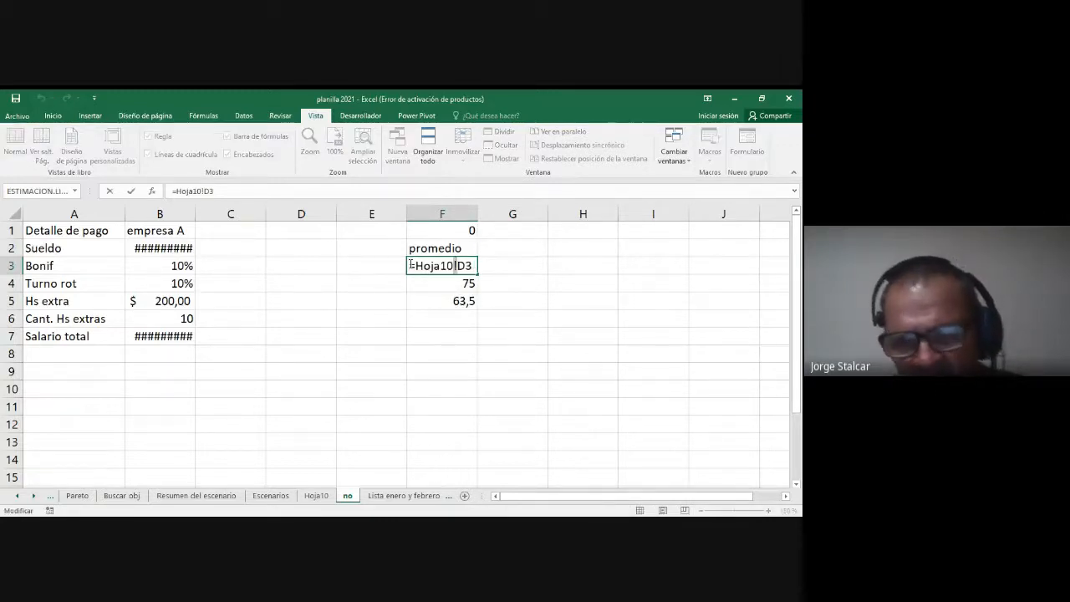
{"action": "left_click_drag", "start_coordinate": [417, 265], "coordinate": [459, 265]}
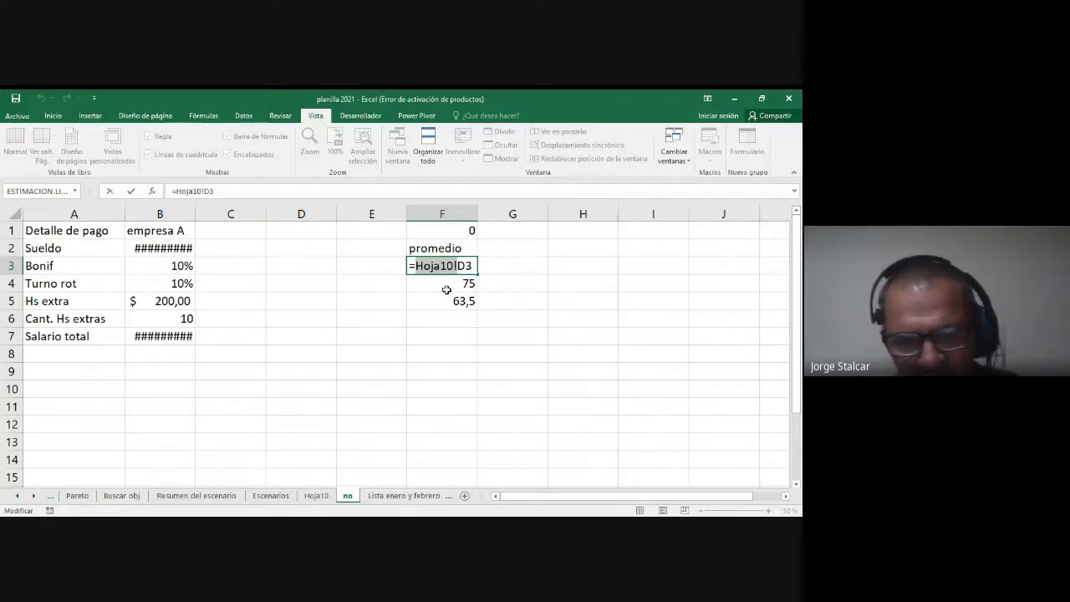
{"action": "key", "text": "Escape"}
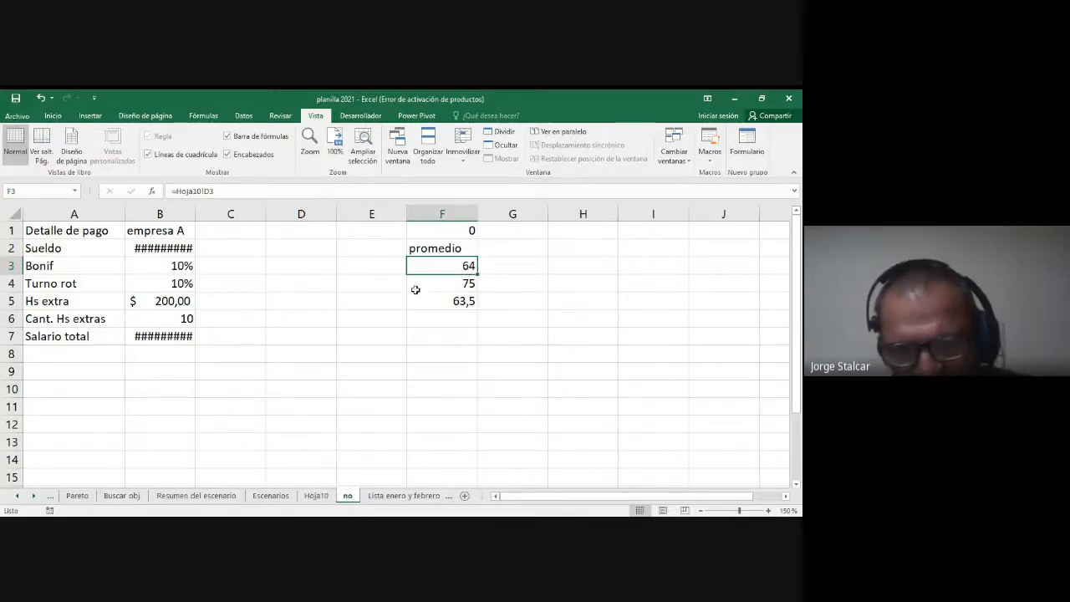
{"action": "double_click", "coordinate": [429, 265]}
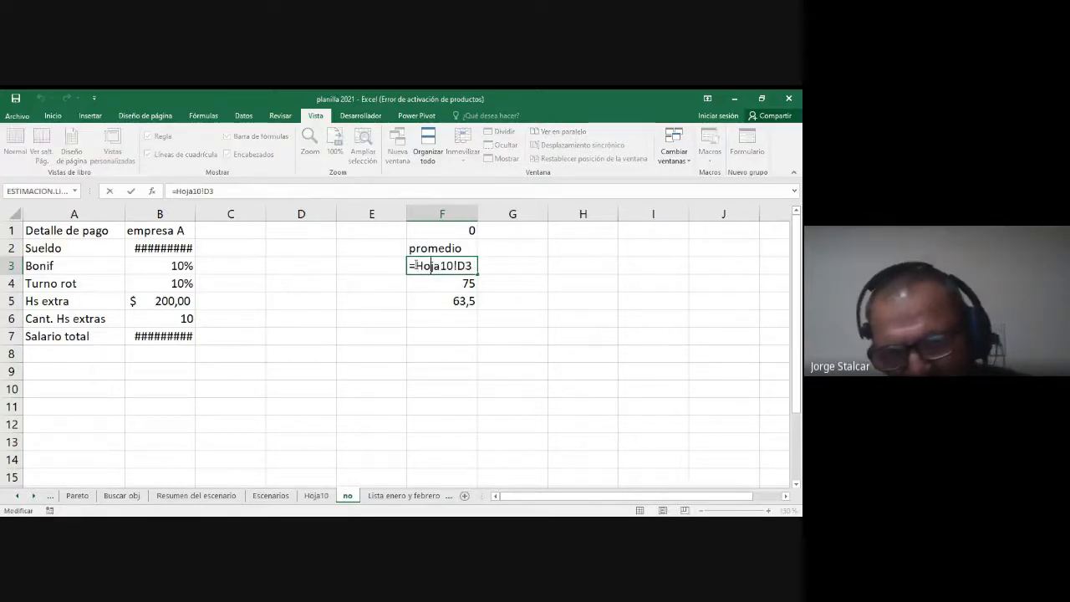
{"action": "left_click_drag", "start_coordinate": [415, 266], "coordinate": [473, 266]}
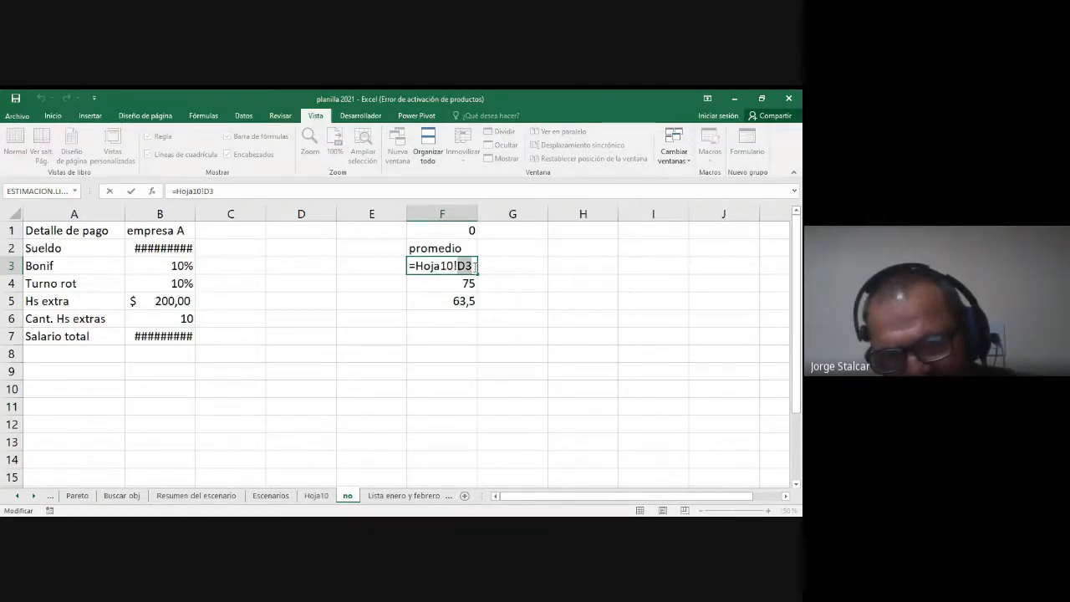
{"action": "key", "text": "Return"}
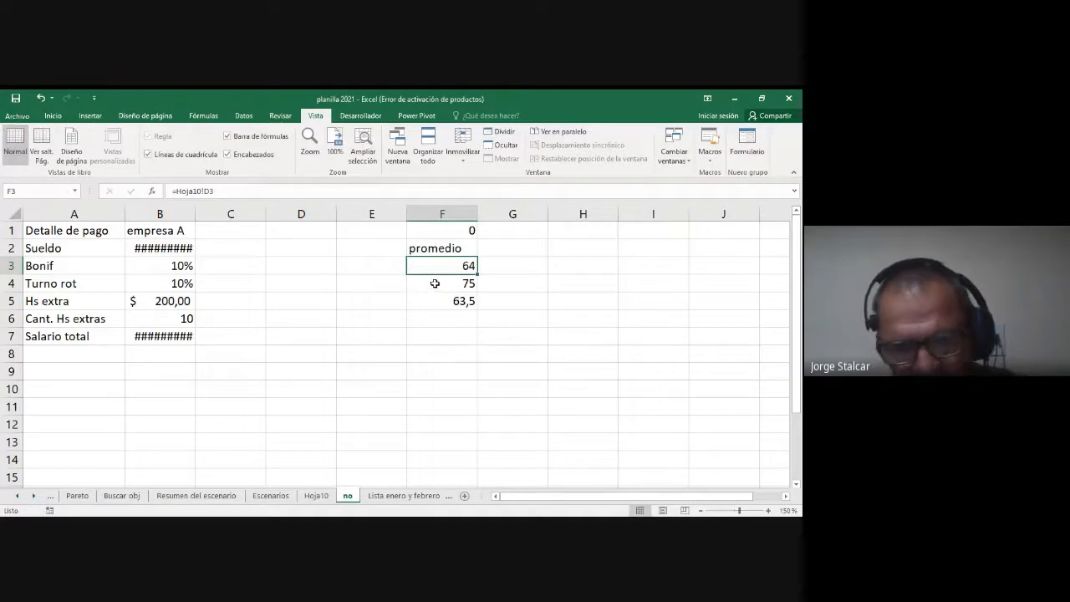
Step: Open the linked cells F4 and F5 to examine which Hoja10 cells their formulas refer to
{"action": "double_click", "coordinate": [434, 284]}
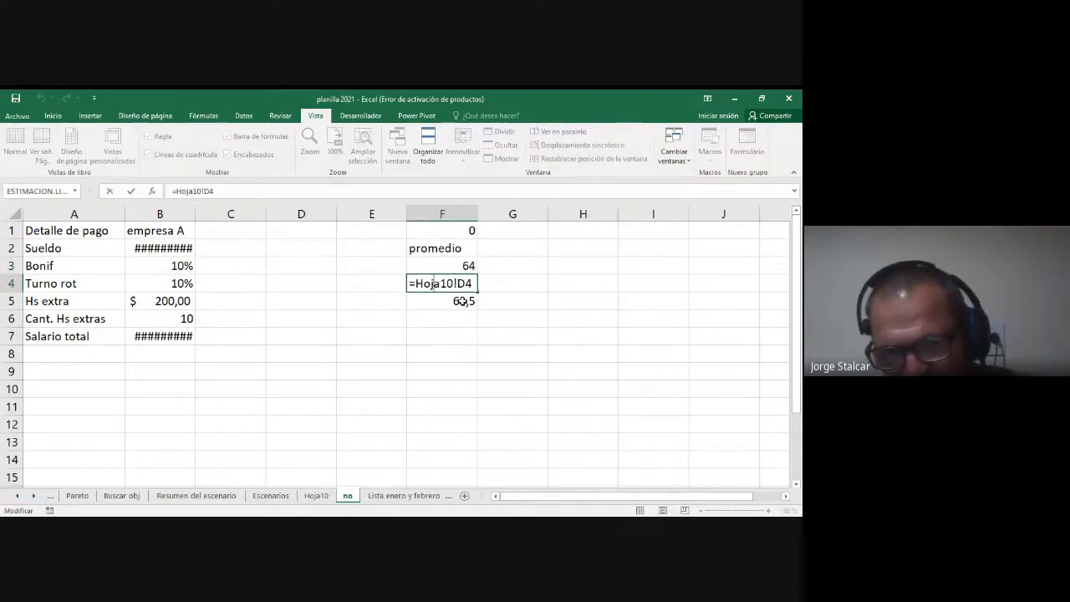
{"action": "key", "text": "Return"}
{"action": "double_click", "coordinate": [458, 301]}
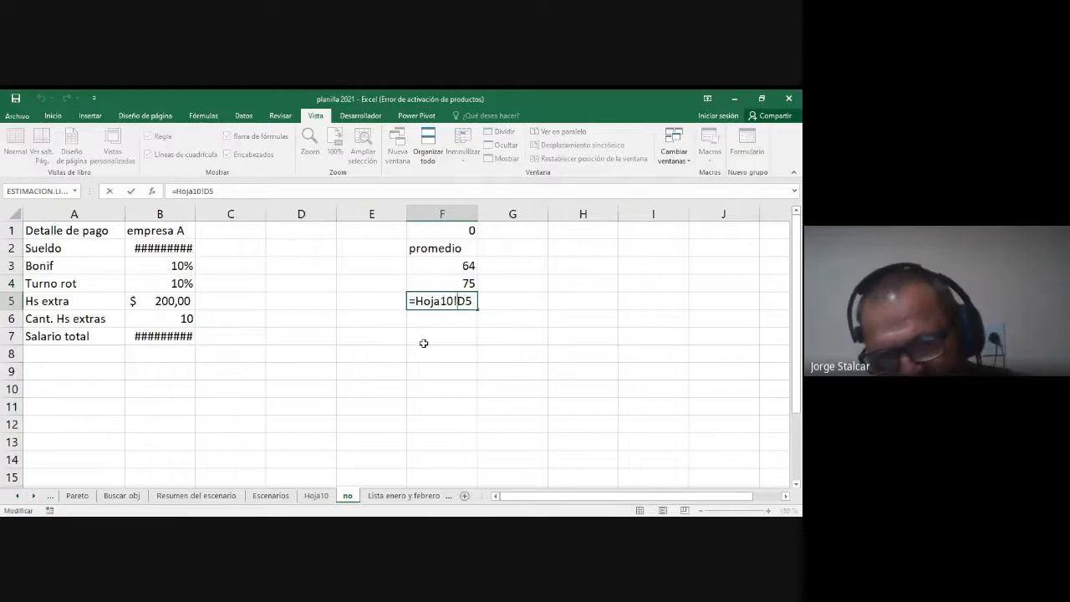
{"action": "key", "text": "ctrl+Return"}
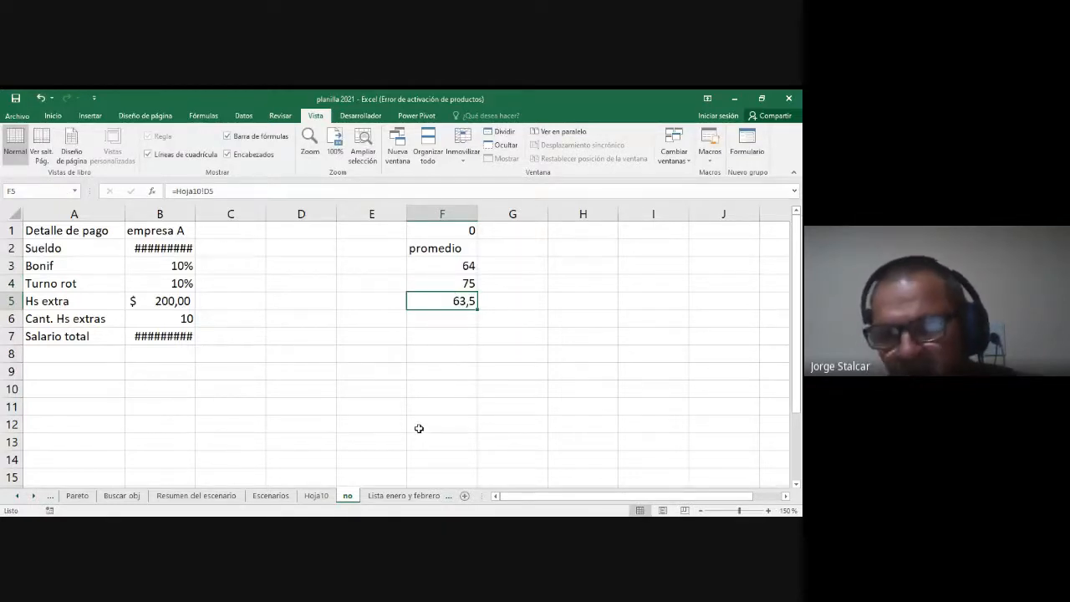
Step: Enter the formula =hoja10!d3 by hand in cell H3 of the sheet "no" and reselect that cell
{"action": "left_click", "coordinate": [589, 268]}
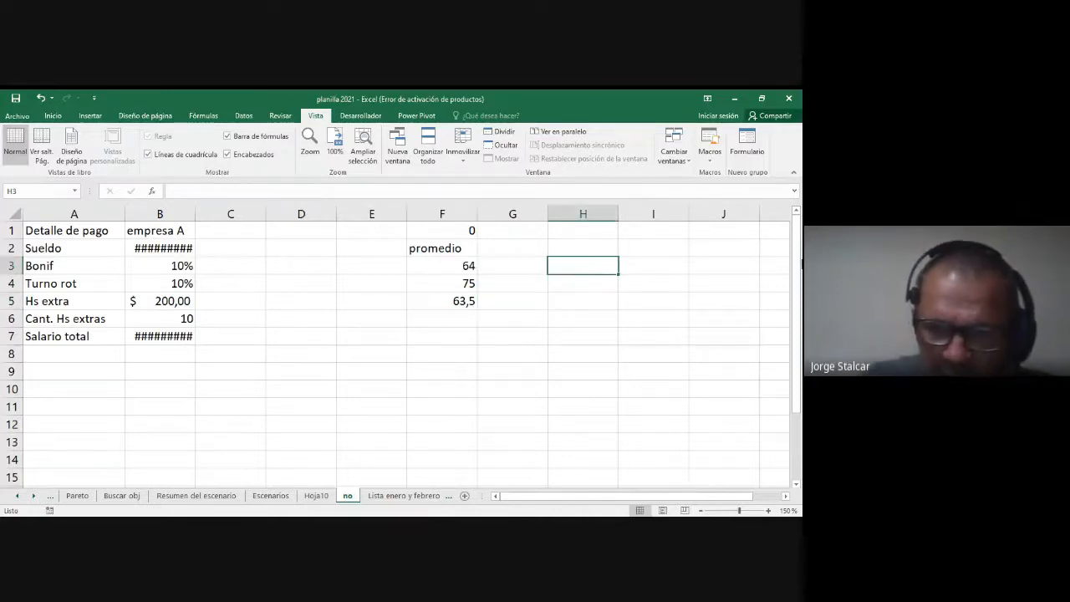
{"action": "type", "text": "=hoj"}
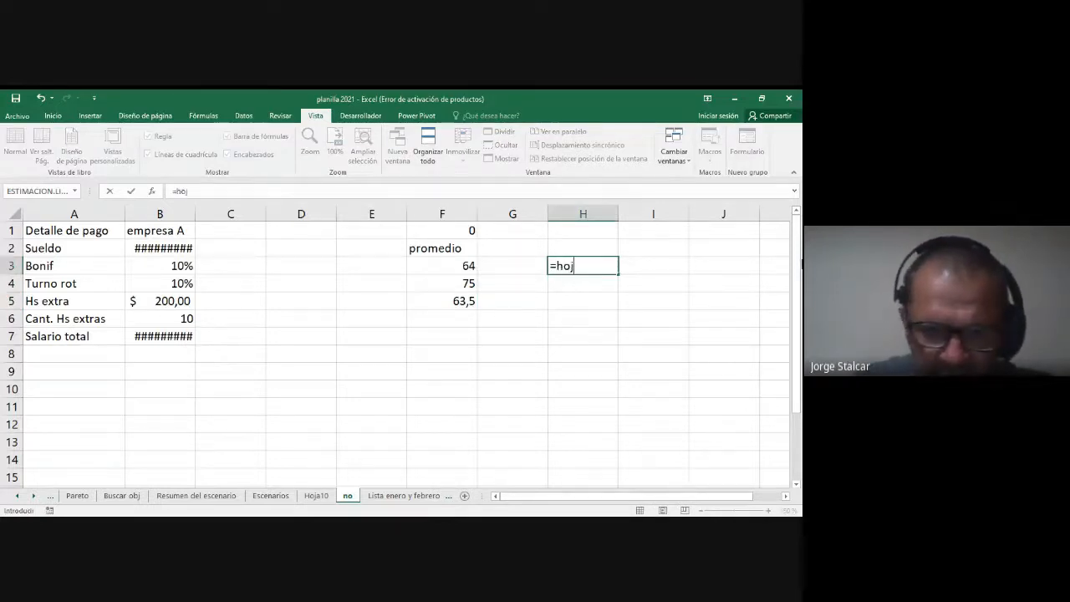
{"action": "type", "text": "a10"}
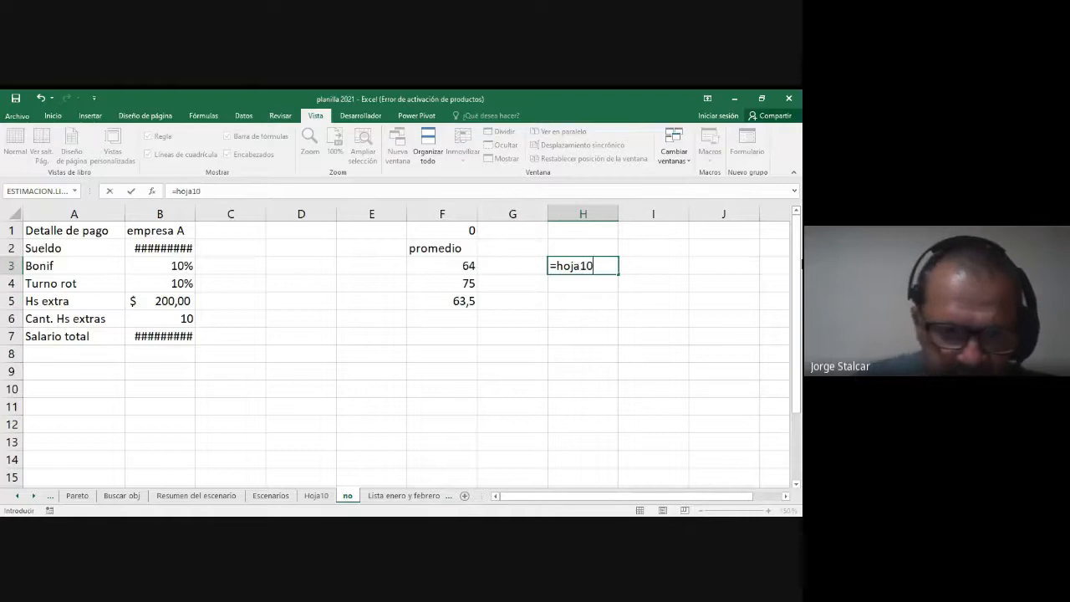
{"action": "type", "text": "!d3"}
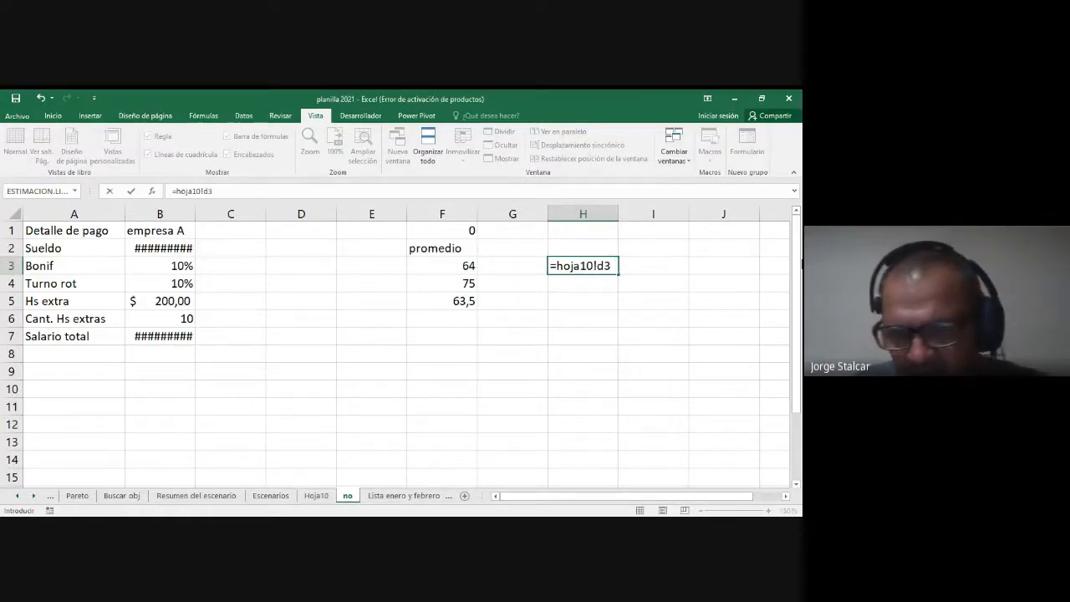
{"action": "key", "text": "Return"}
{"action": "key", "text": "Up"}
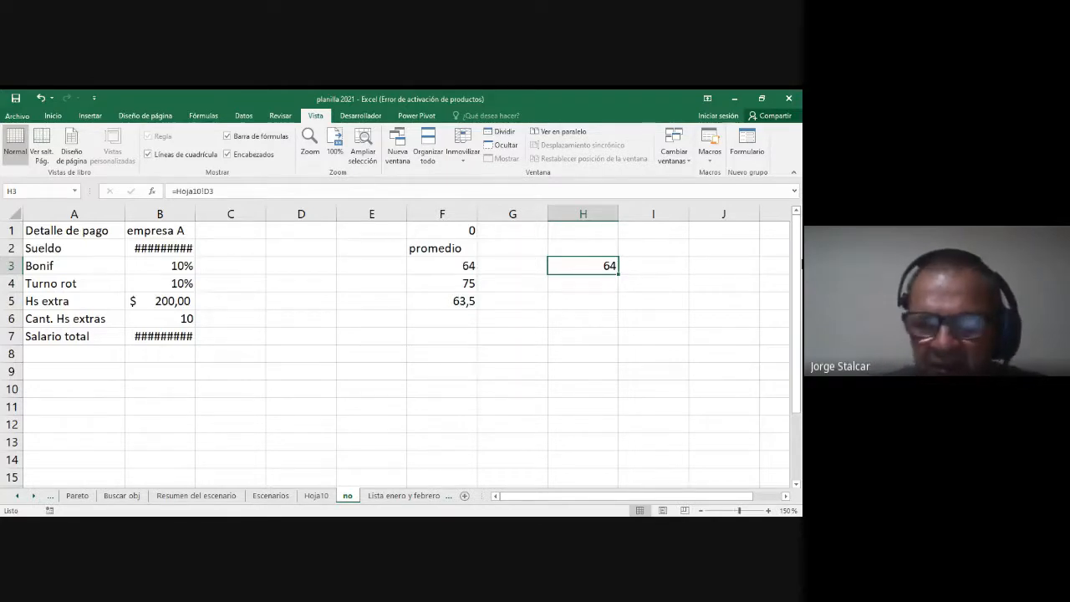
Step: Link cell H5 on the sheet "no" to D3 by picking that cell on Hoja10, and open the resulting formula for review
{"action": "left_click", "coordinate": [576, 299]}
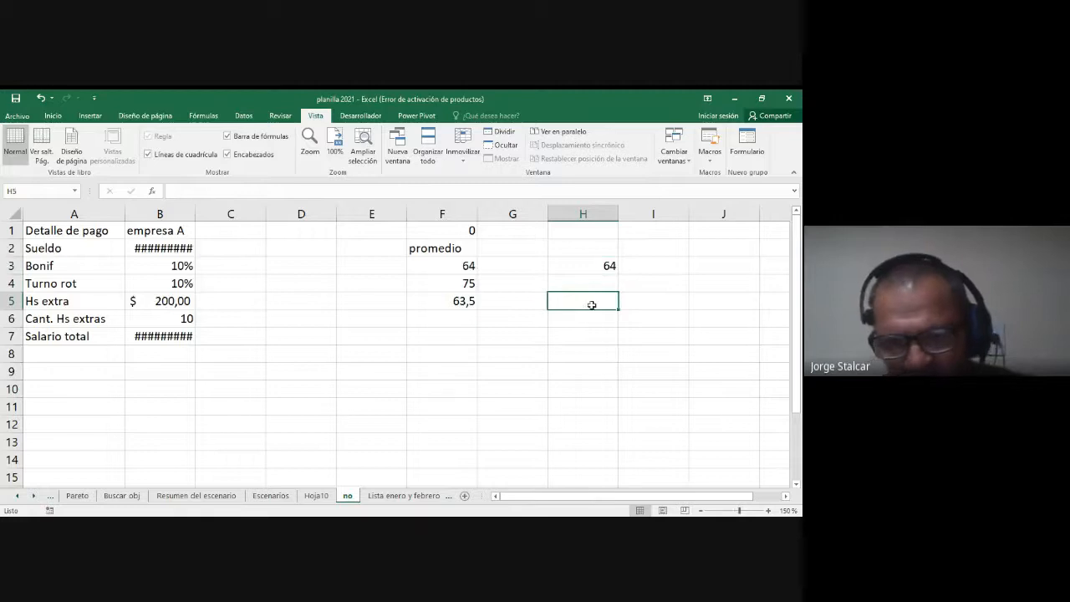
{"action": "type", "text": "="}
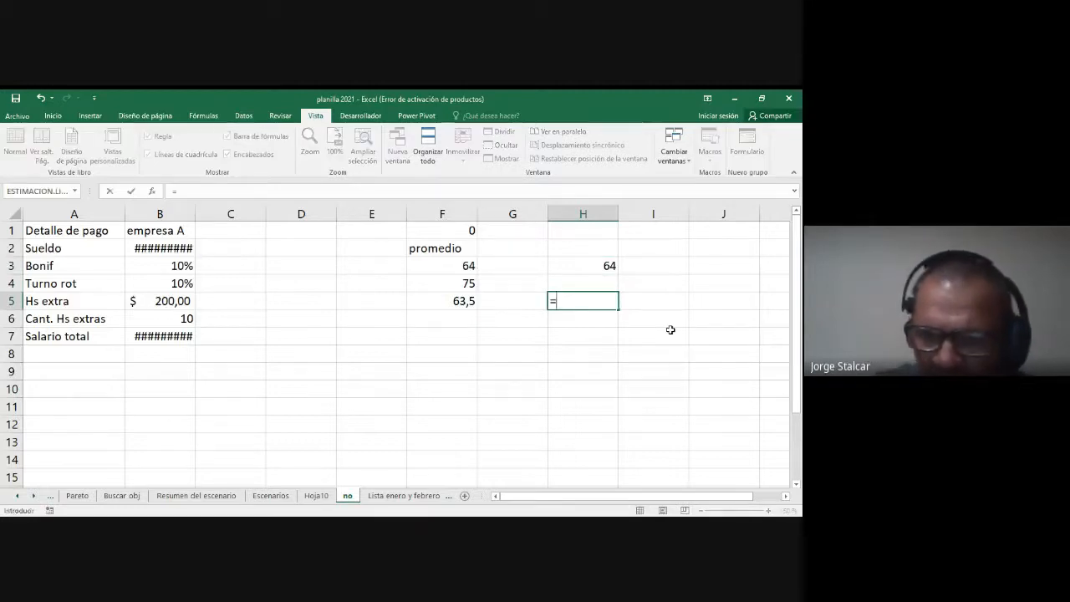
{"action": "left_click", "coordinate": [315, 498]}
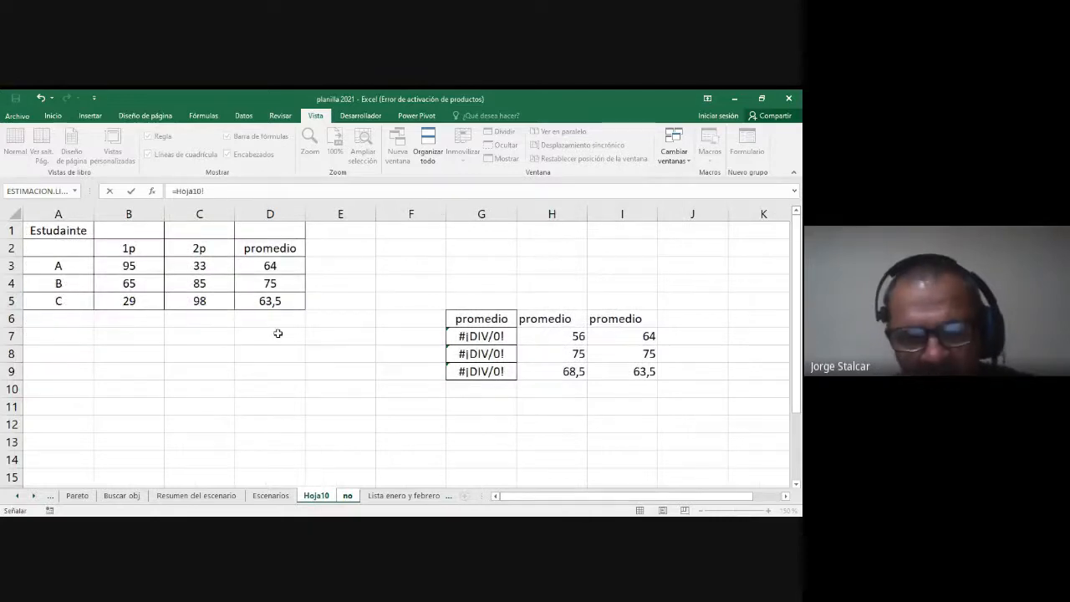
{"action": "left_click", "coordinate": [261, 266]}
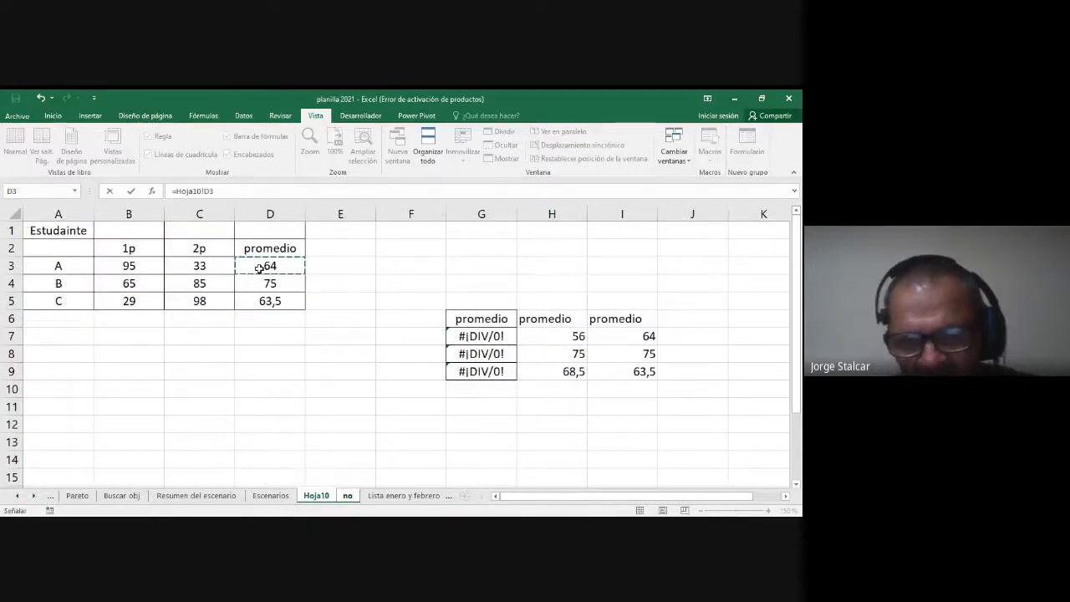
{"action": "key", "text": "Return"}
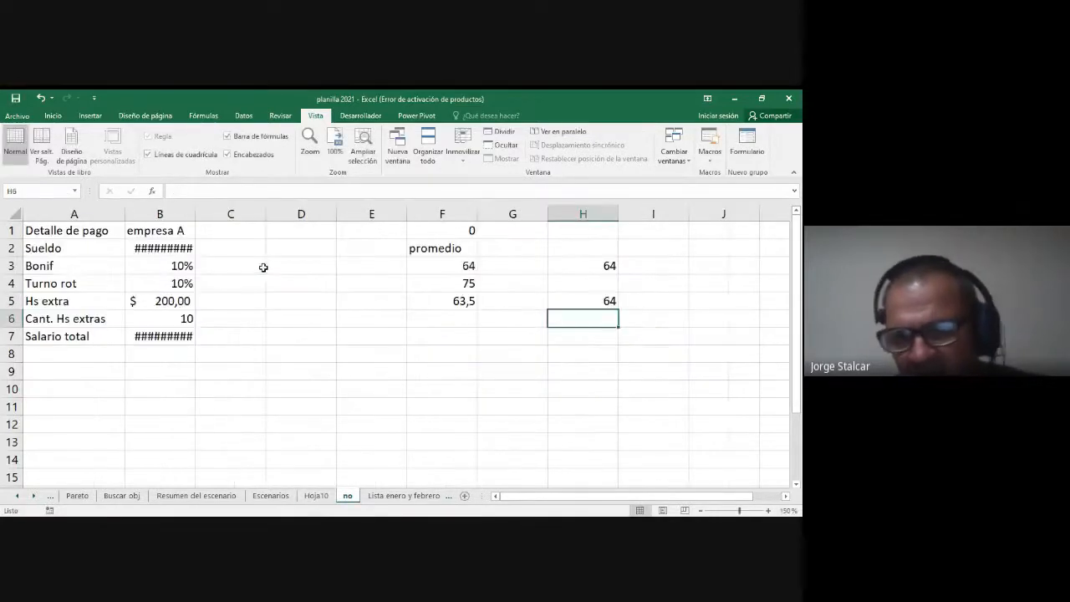
{"action": "double_click", "coordinate": [596, 300]}
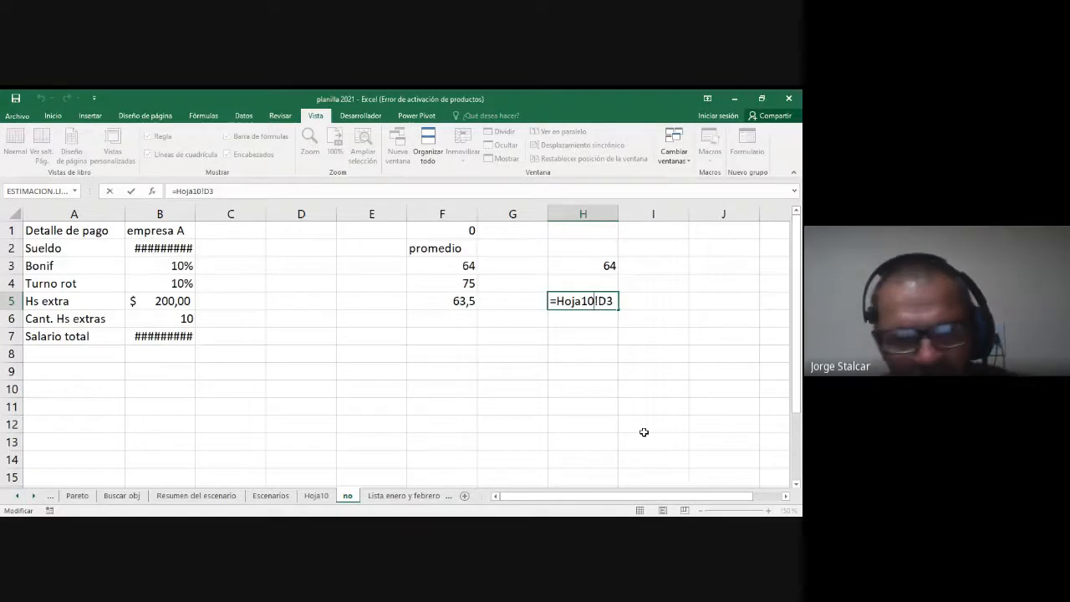
Step: Confirm the link formula in H5, compare it with H3, and widen column B until its amounts fit
{"action": "key", "text": "ctrl+Return"}
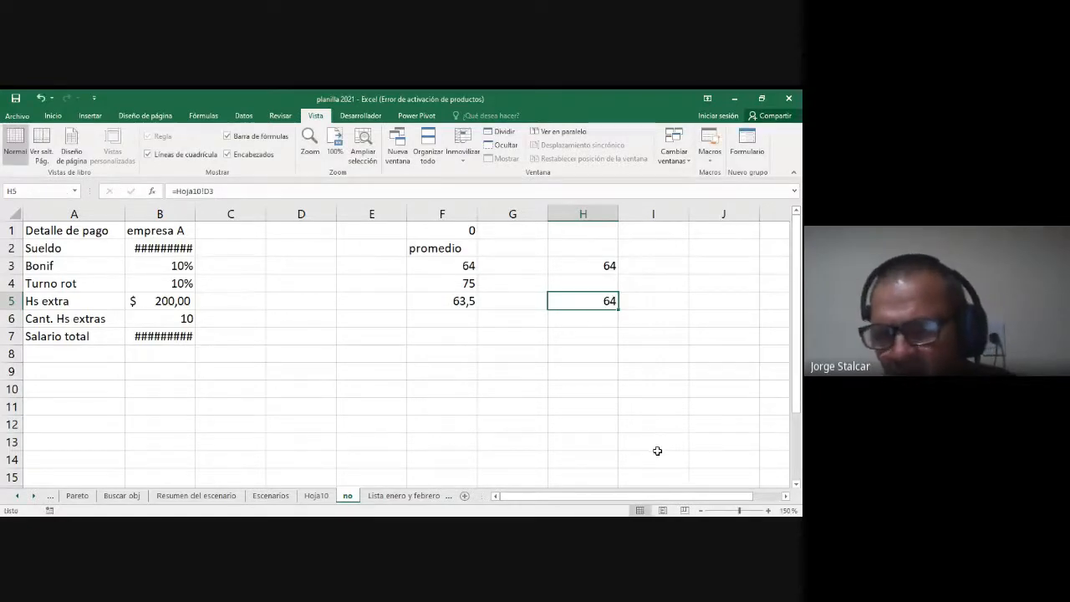
{"action": "left_click", "coordinate": [604, 265]}
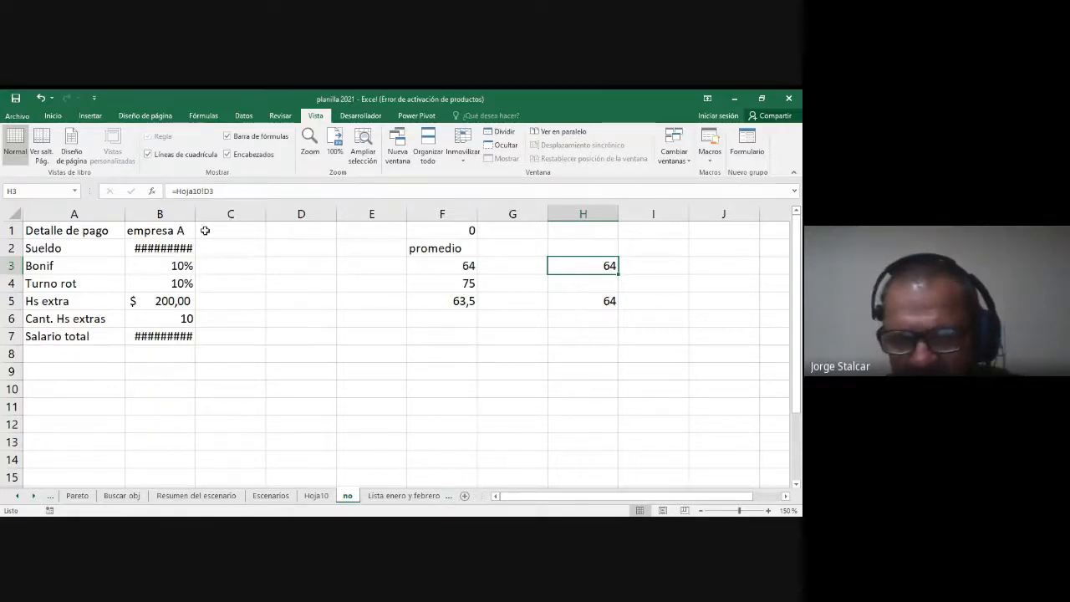
{"action": "left_click_drag", "start_coordinate": [195, 215], "coordinate": [214, 214]}
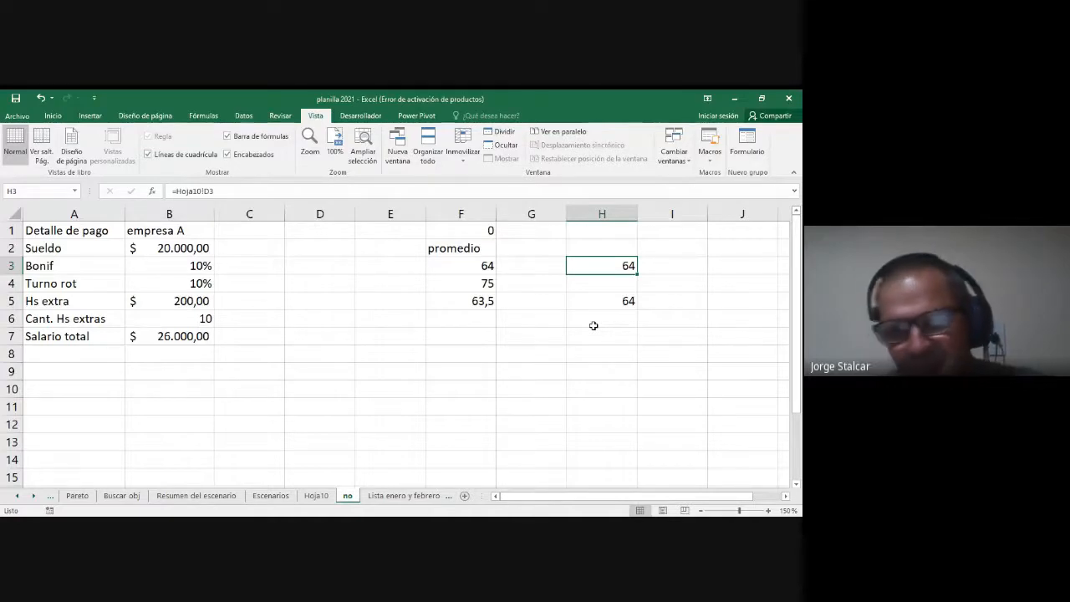
Step: Copy the percentage cell B3 and paste only its formatting onto the linked average in F3
{"action": "left_click", "coordinate": [189, 266]}
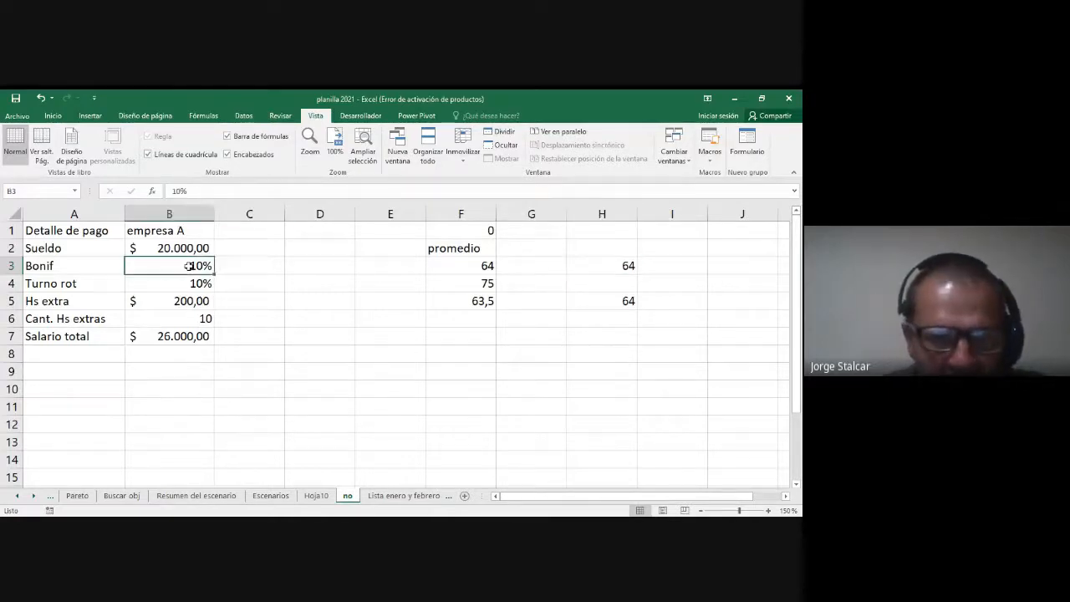
{"action": "right_click", "coordinate": [176, 269]}
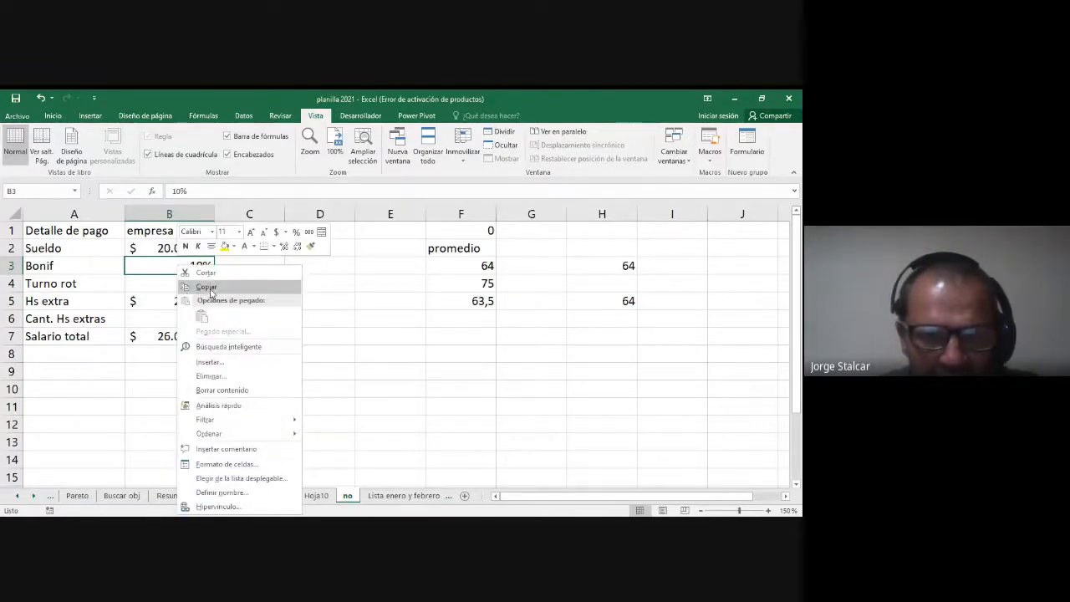
{"action": "left_click", "coordinate": [209, 293]}
{"action": "left_click", "coordinate": [484, 268]}
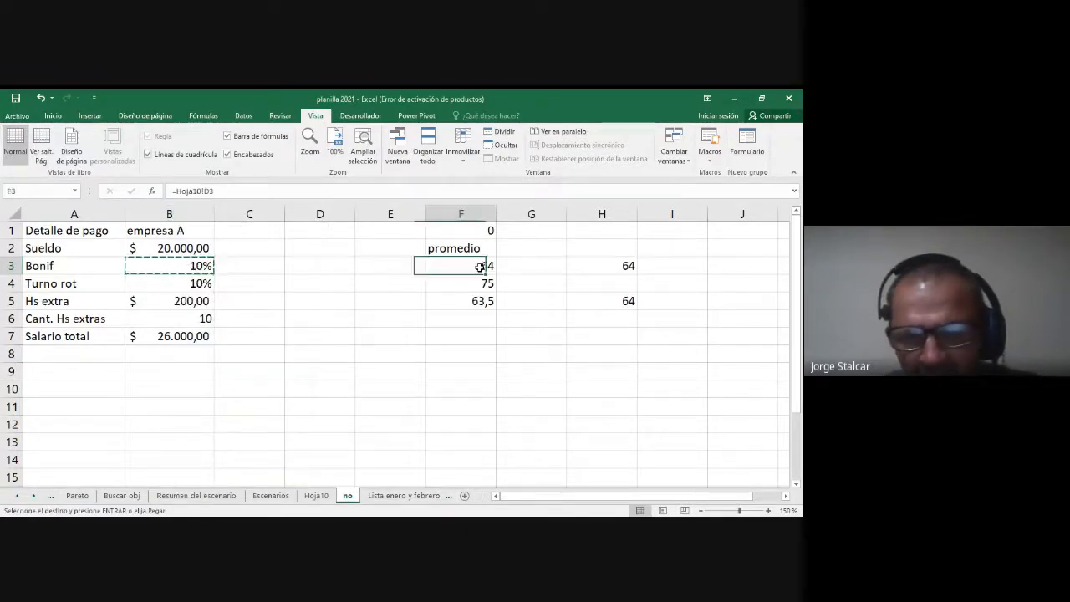
{"action": "right_click", "coordinate": [484, 270]}
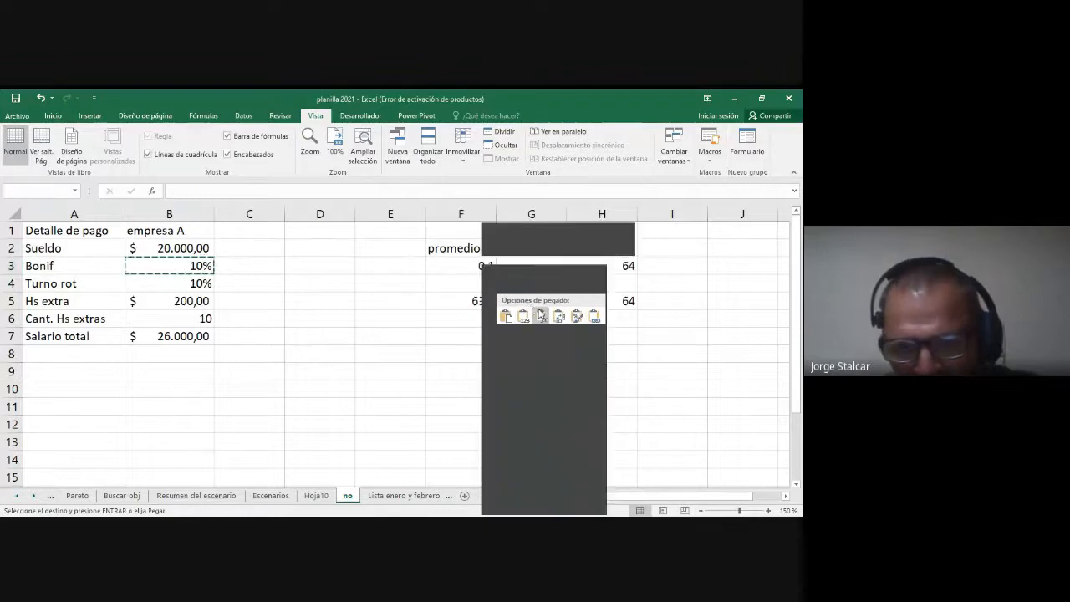
{"action": "left_click", "coordinate": [576, 315]}
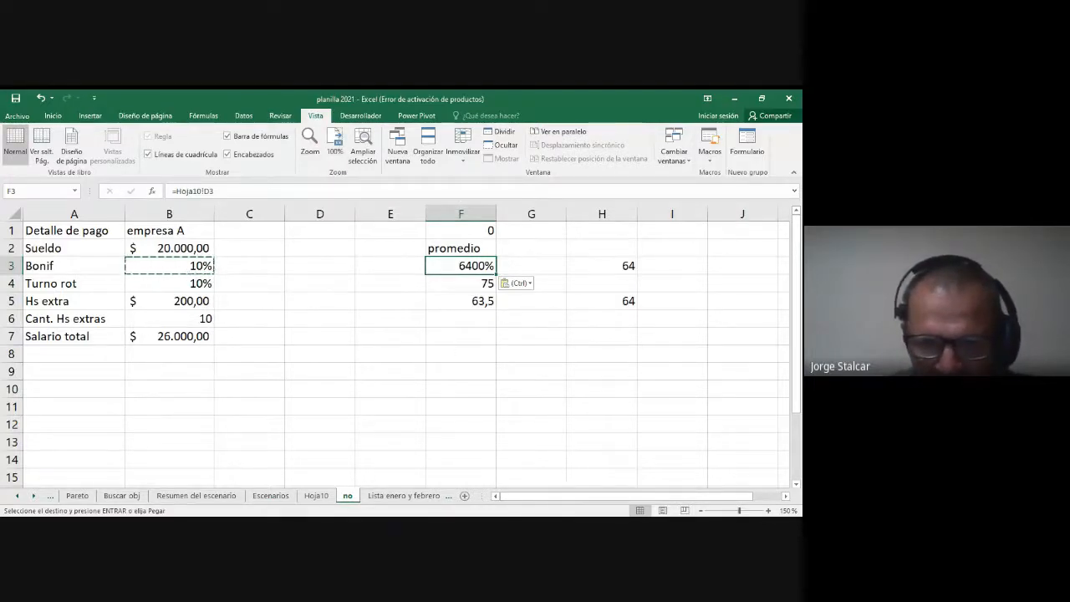
{"action": "left_click", "coordinate": [396, 376]}
Step: Clear the contents of the pasted promedio columns in G6:J9 on Hoja10
{"action": "left_click", "coordinate": [317, 496]}
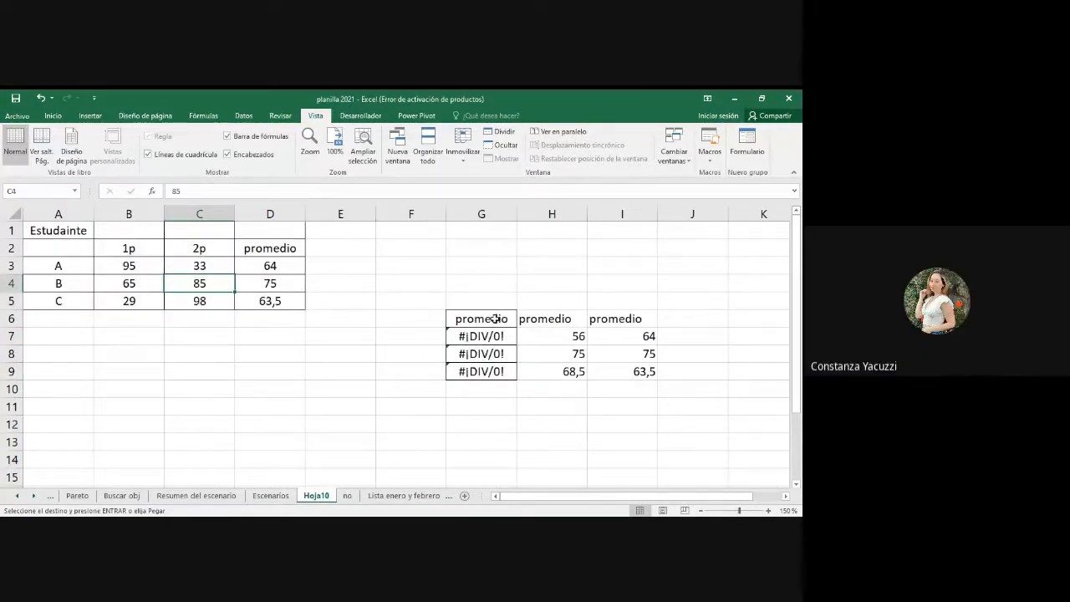
{"action": "left_click_drag", "start_coordinate": [495, 316], "coordinate": [665, 380]}
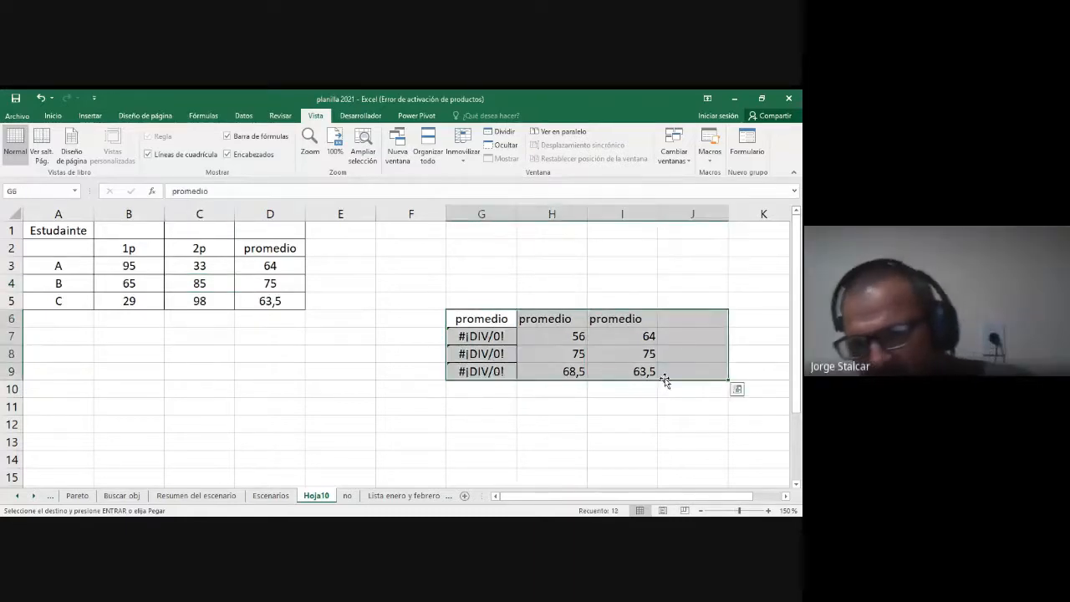
{"action": "key", "text": "Delete"}
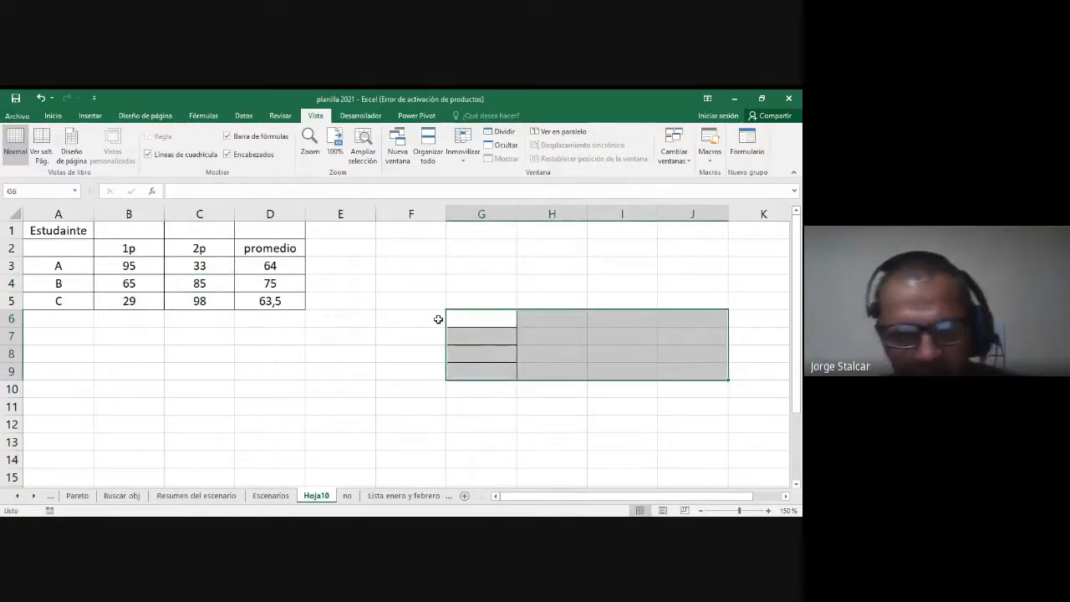
{"action": "left_click", "coordinate": [397, 343]}
{"action": "left_click", "coordinate": [337, 266]}
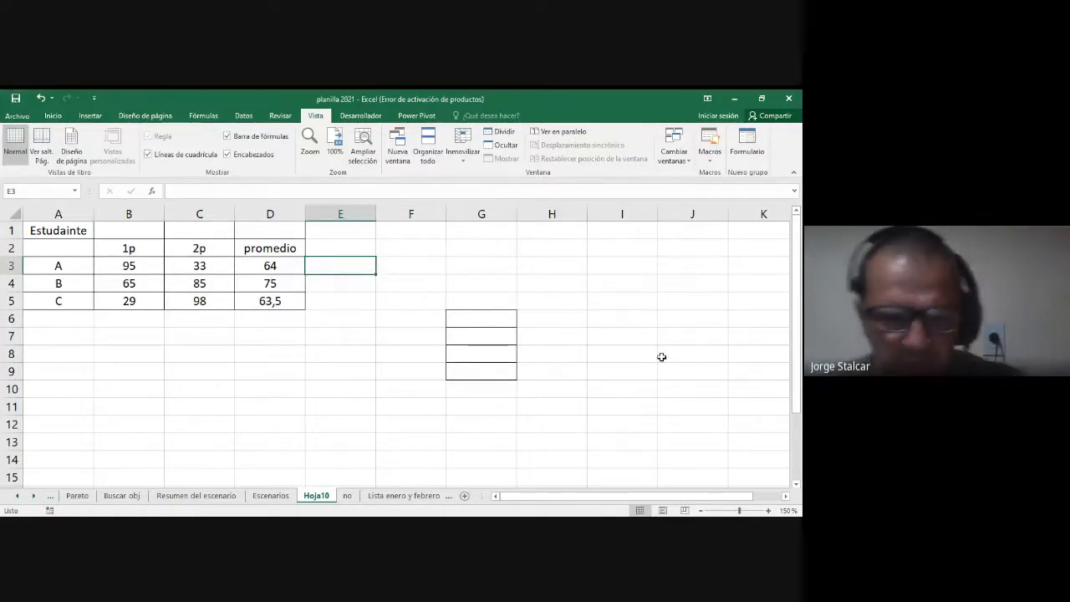
Step: Set student A's 2p grade in C3 to 25 and student B's 1p grade in B4 to 68
{"action": "left_click", "coordinate": [201, 265]}
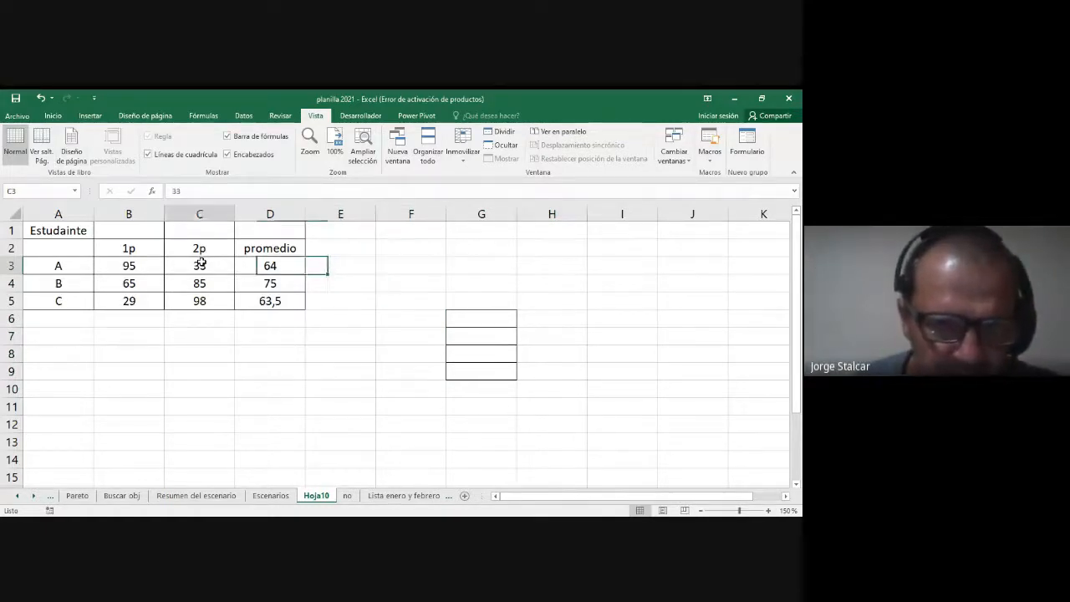
{"action": "type", "text": "25"}
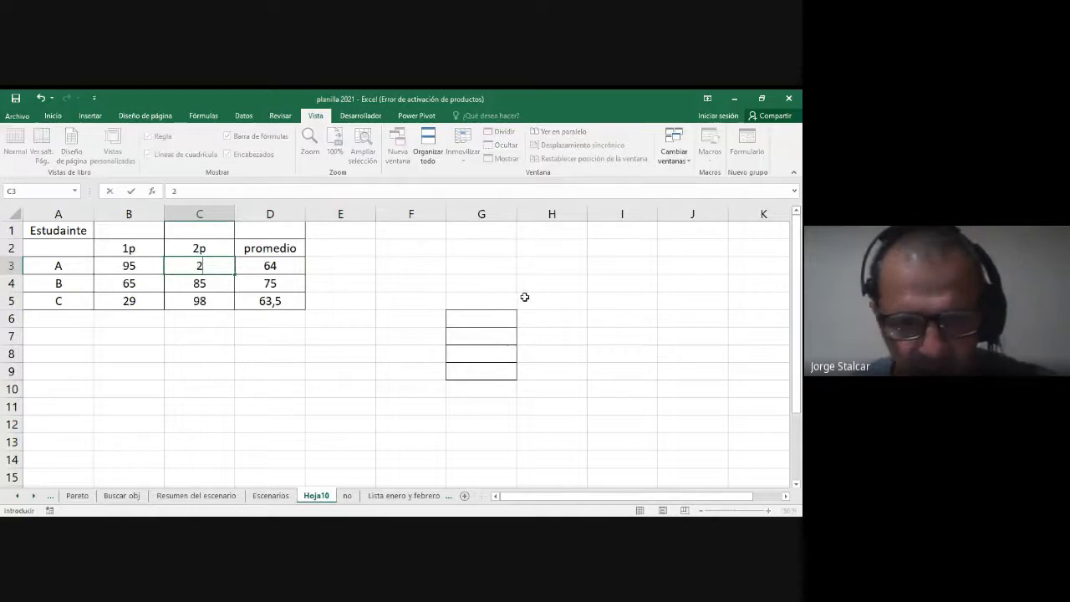
{"action": "key", "text": "Return"}
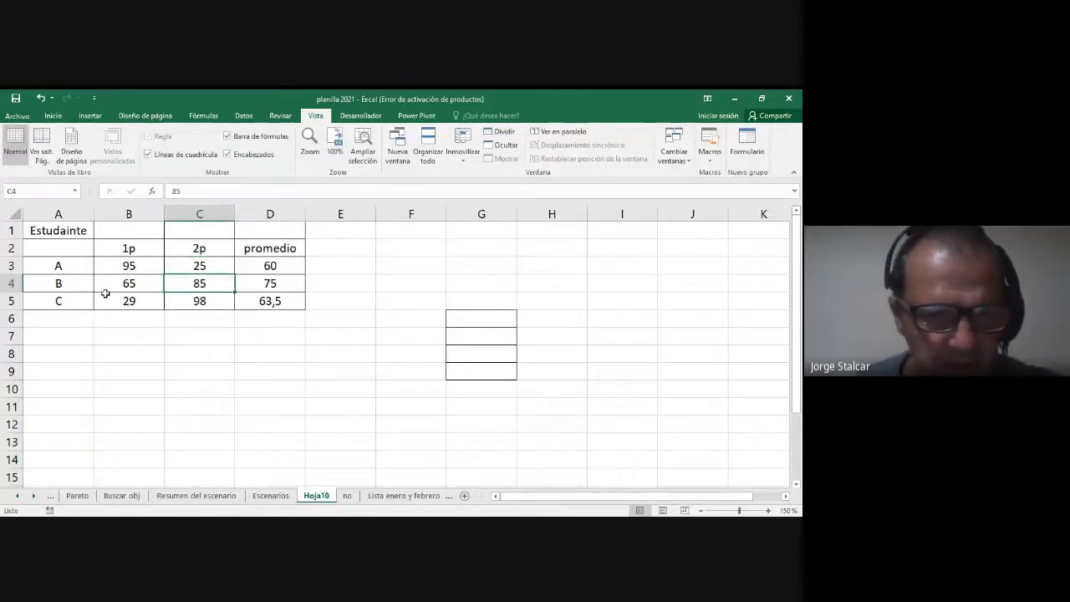
{"action": "left_click", "coordinate": [129, 283]}
{"action": "type", "text": "68"}
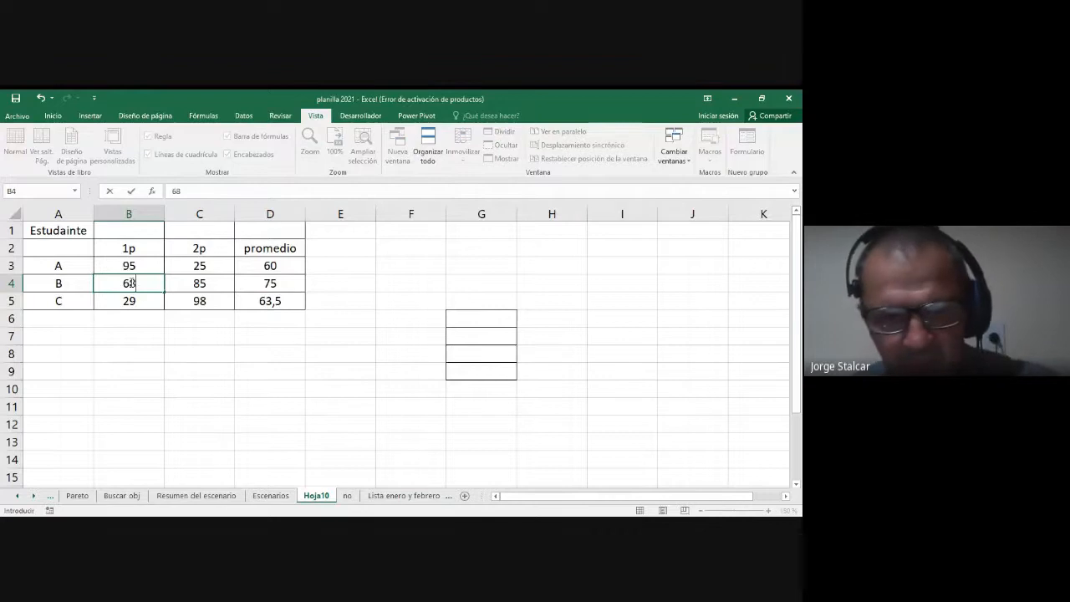
{"action": "key", "text": "Return"}
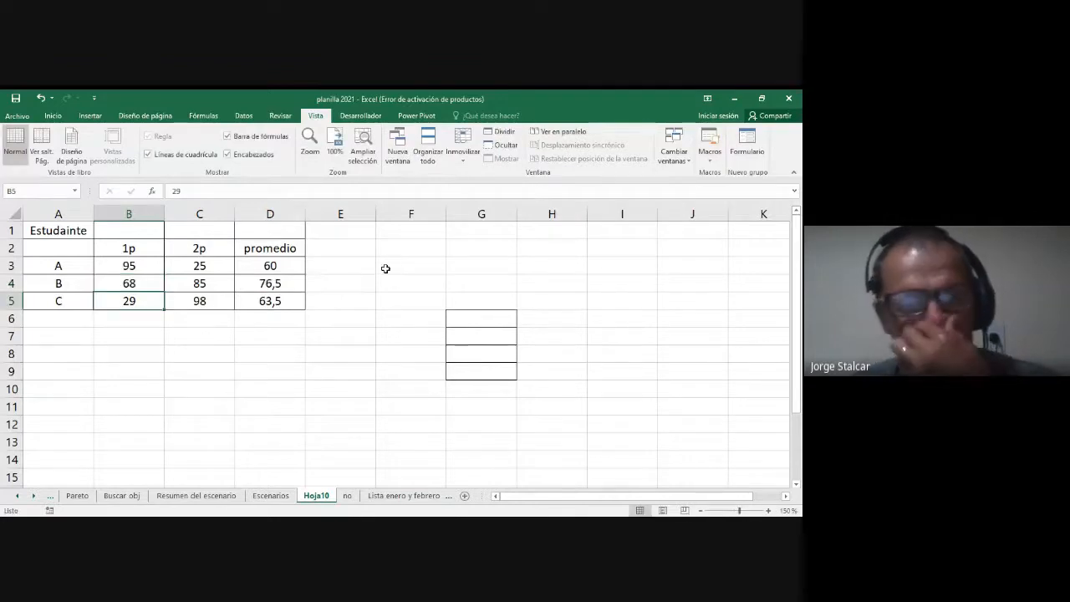
Step: Set student A's 2p grade in C3 to 20
{"action": "left_click", "coordinate": [393, 262]}
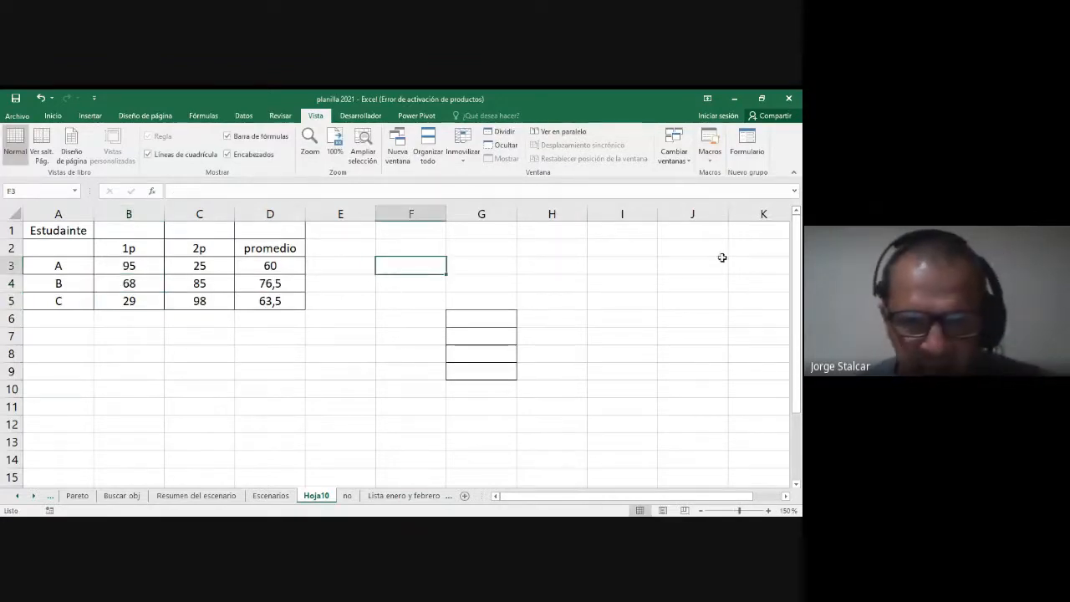
{"action": "left_click", "coordinate": [231, 265]}
{"action": "type", "text": "20"}
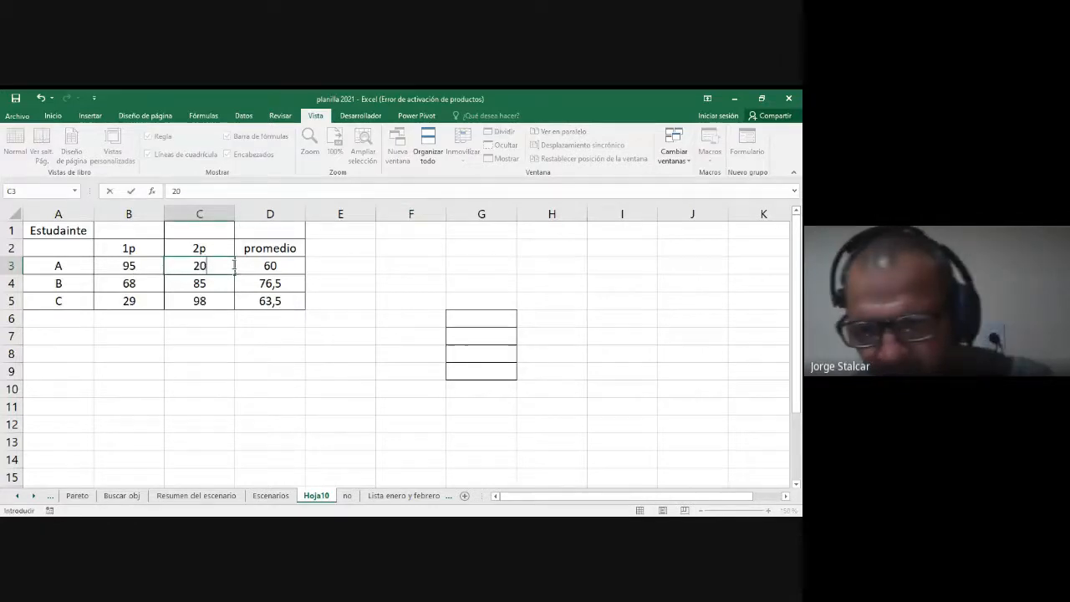
{"action": "key", "text": "Return"}
Step: Enter the ratings Ins, Muy bueno and Apr in cells F3, F4 and F5 beside the averages
{"action": "left_click", "coordinate": [399, 264]}
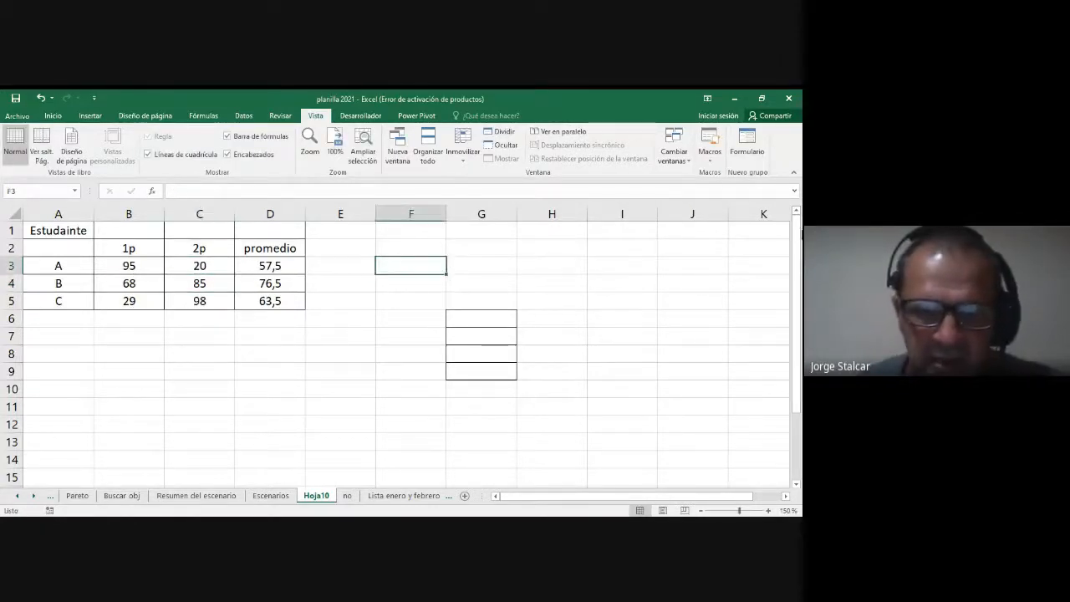
{"action": "type", "text": "ins"}
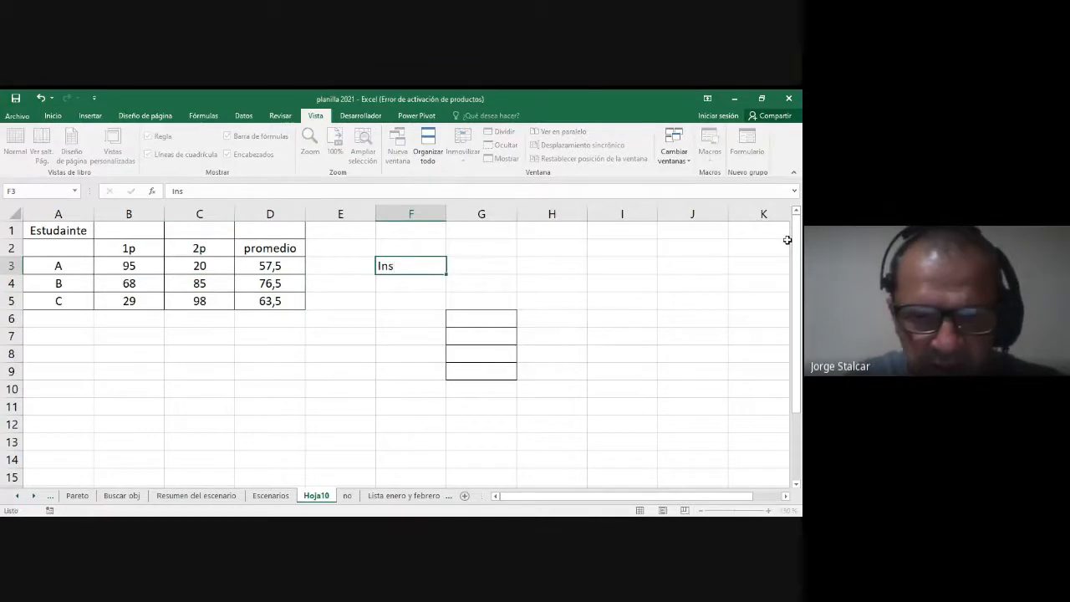
{"action": "key", "text": "Return"}
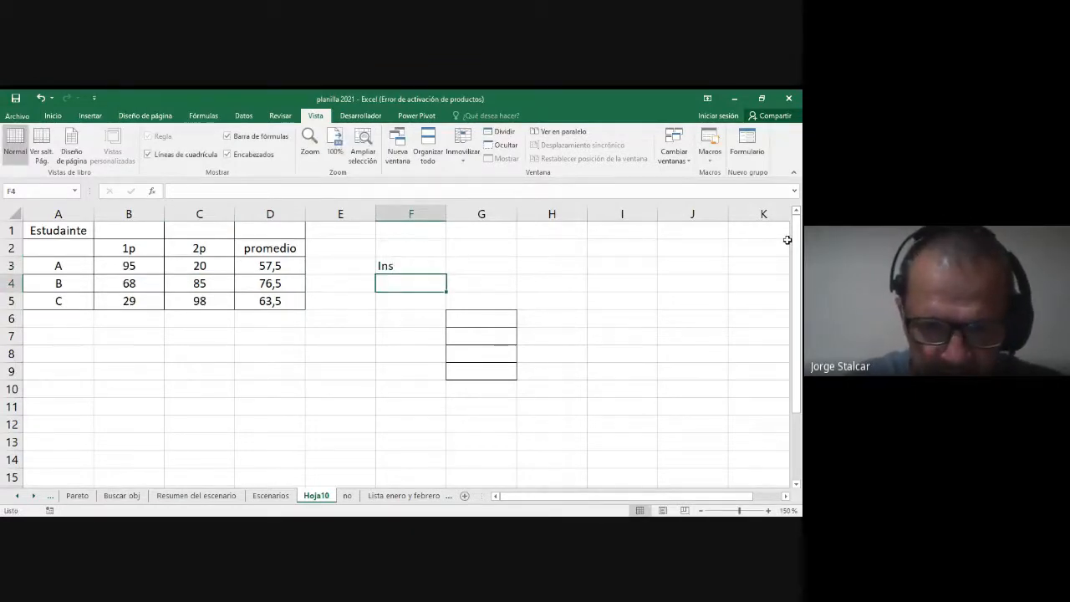
{"action": "type", "text": "Muy bue"}
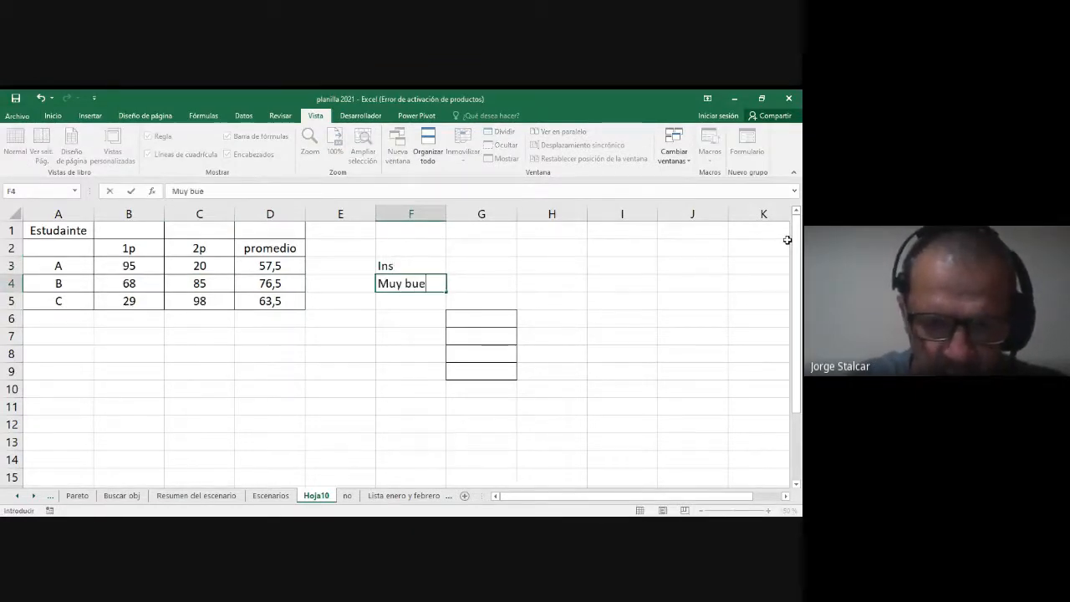
{"action": "type", "text": "no"}
{"action": "key", "text": "Return"}
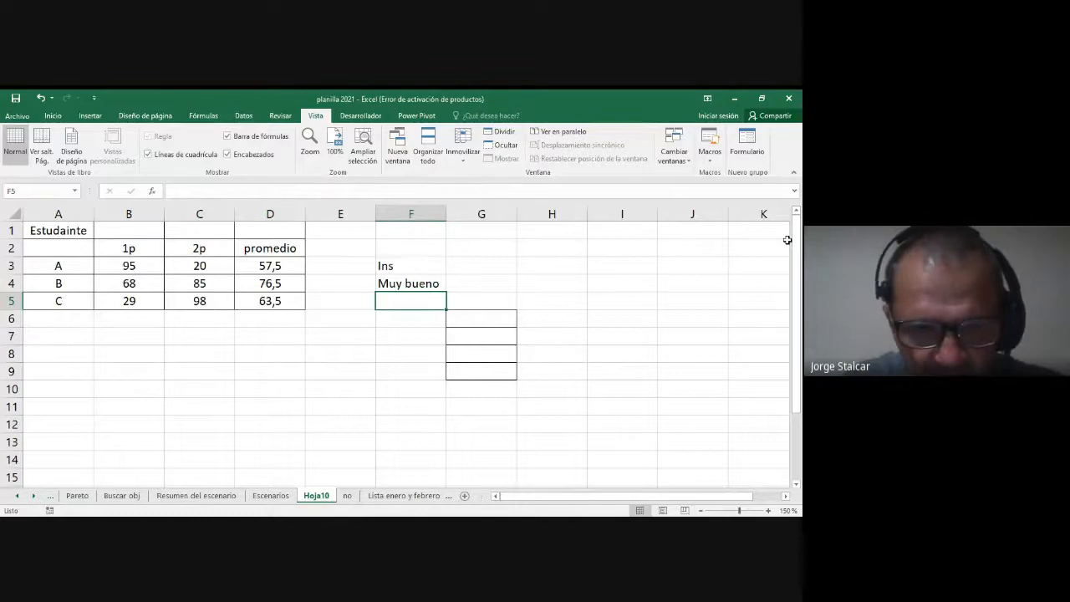
{"action": "type", "text": "Apr"}
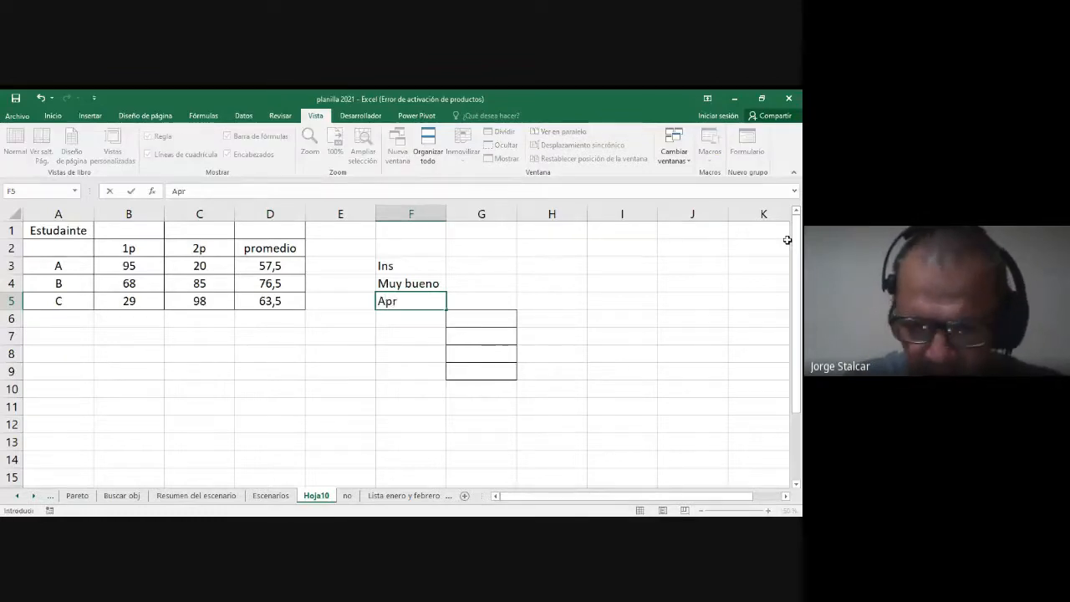
Step: Replace the rating in F4 with the abbreviation MB and return to cell E3
{"action": "key", "text": "Up"}
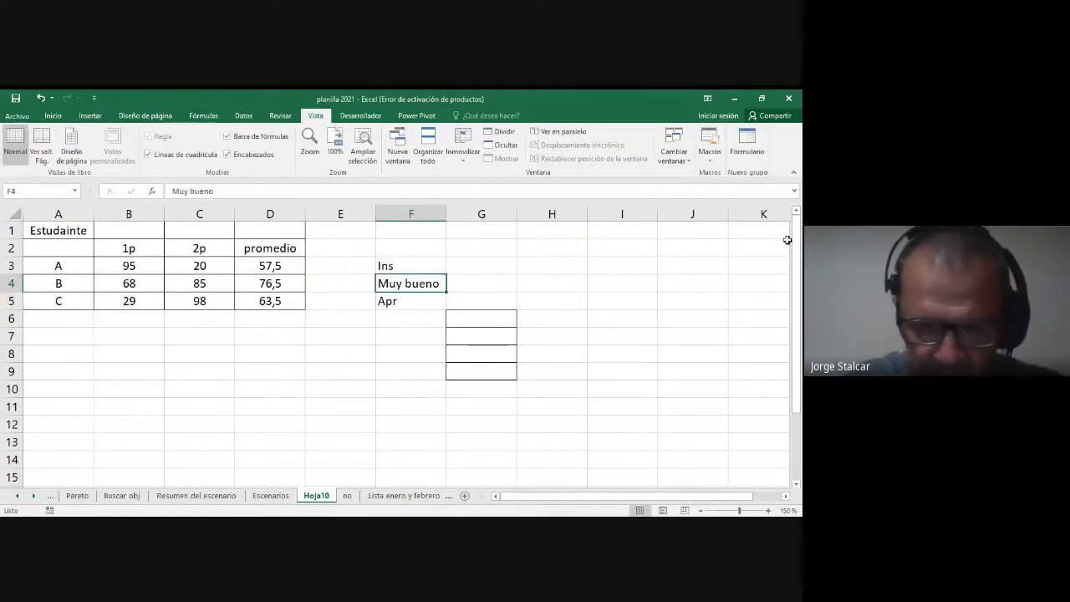
{"action": "type", "text": "MB"}
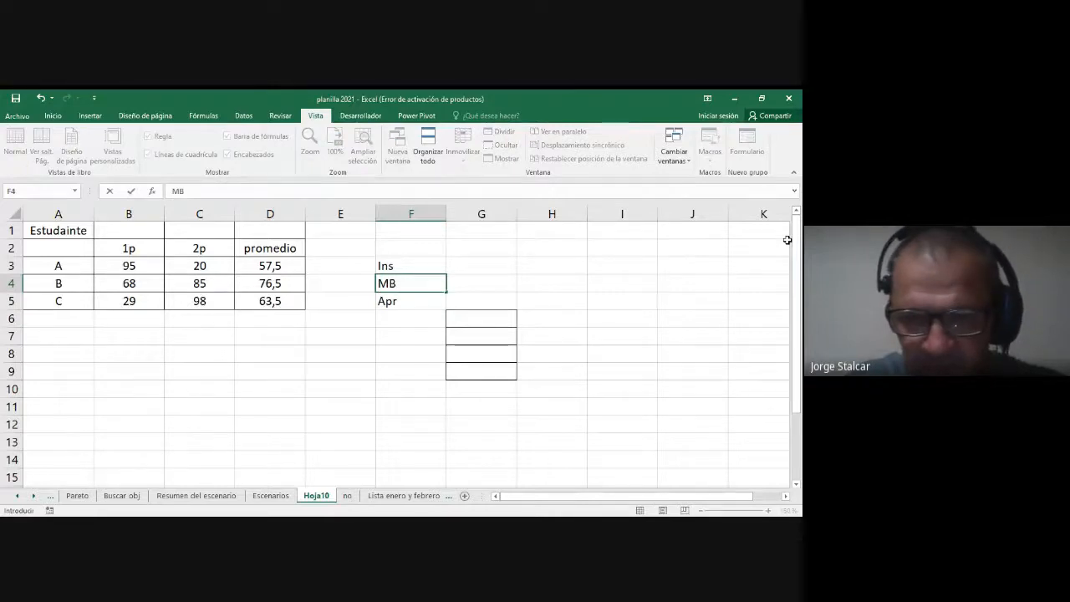
{"action": "key", "text": "Return"}
{"action": "key", "text": "Up"}
{"action": "key", "text": "Left"}
{"action": "key", "text": "Left"}
{"action": "key", "text": "Up"}
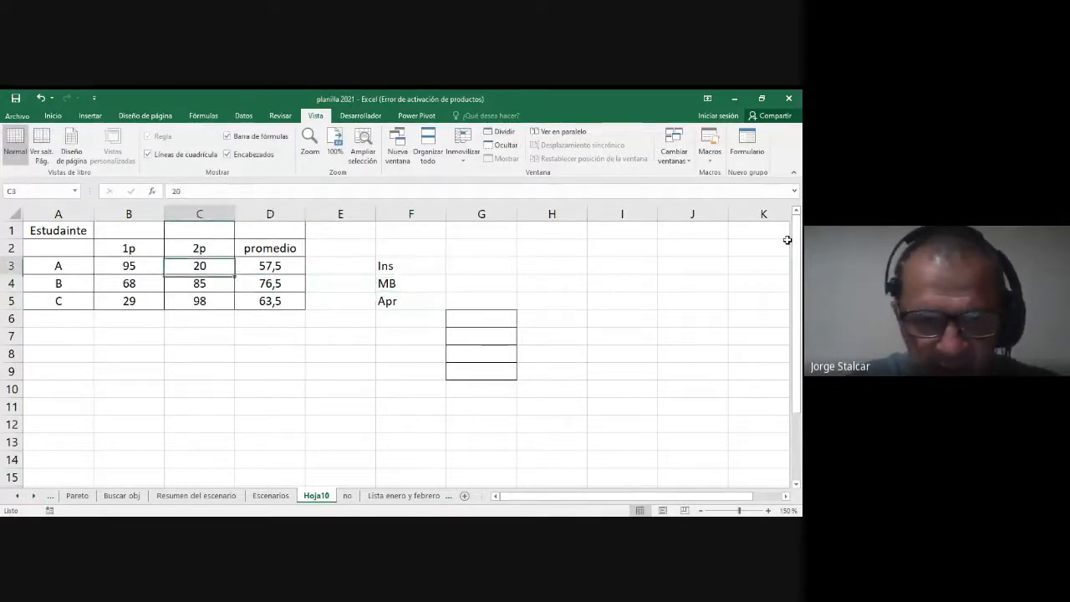
{"action": "key", "text": "Right"}
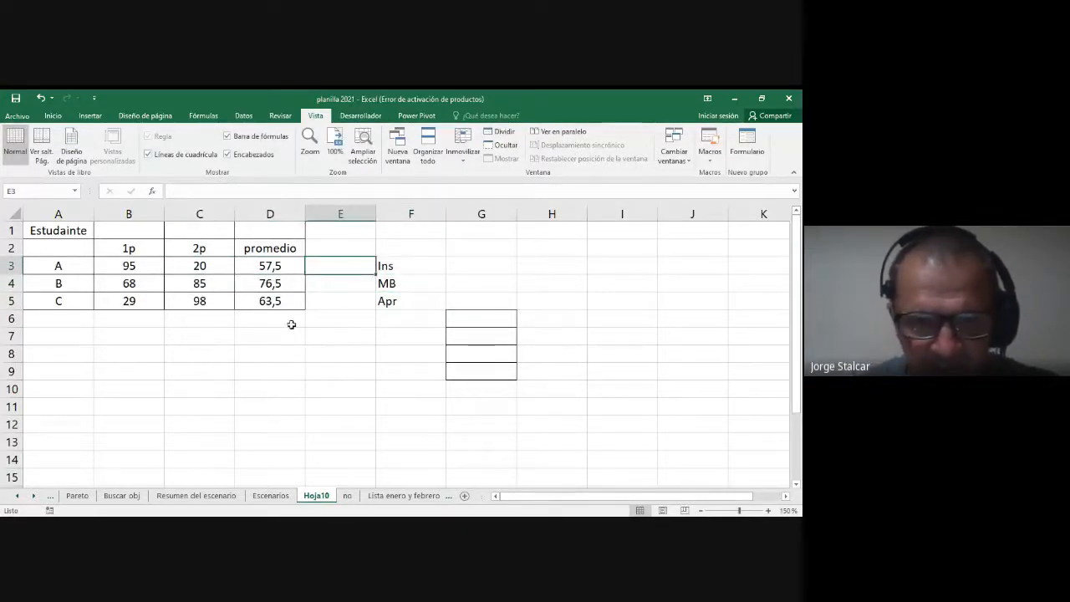
Step: Fill the range D2:F5 with yellow and select the three ratings in F3:F5
{"action": "left_click_drag", "start_coordinate": [292, 249], "coordinate": [438, 299]}
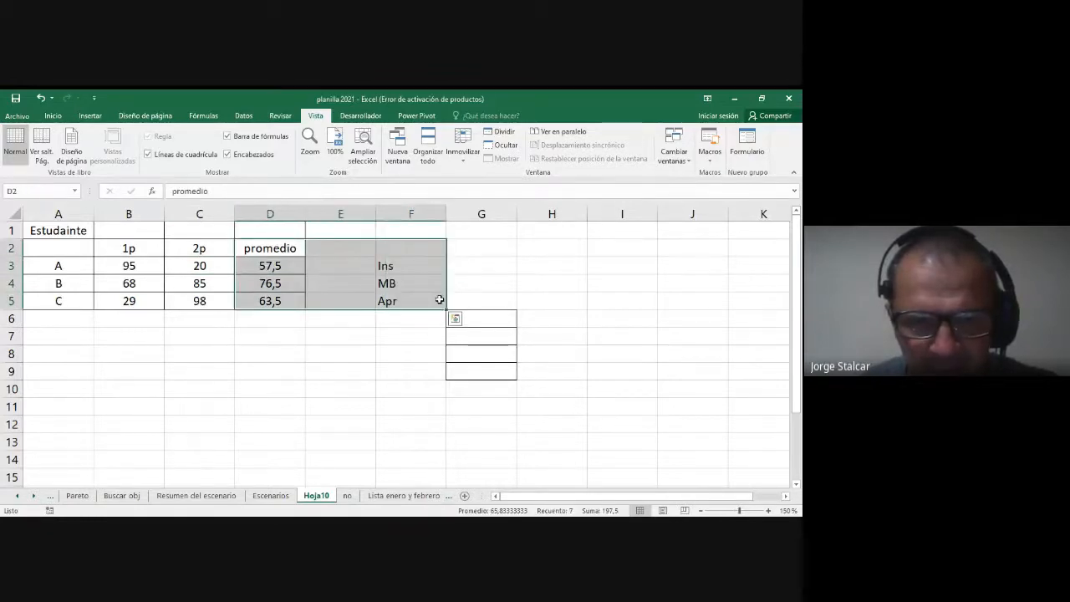
{"action": "left_click", "coordinate": [52, 115]}
{"action": "left_click", "coordinate": [139, 156]}
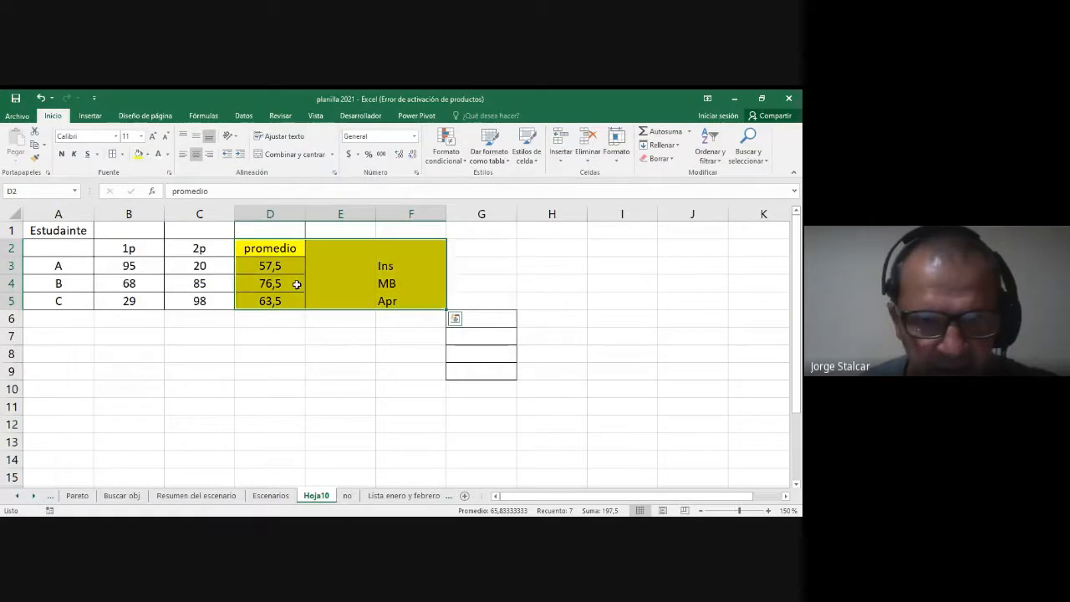
{"action": "left_click", "coordinate": [342, 270]}
{"action": "left_click", "coordinate": [409, 271]}
{"action": "left_click_drag", "start_coordinate": [410, 277], "coordinate": [406, 296]}
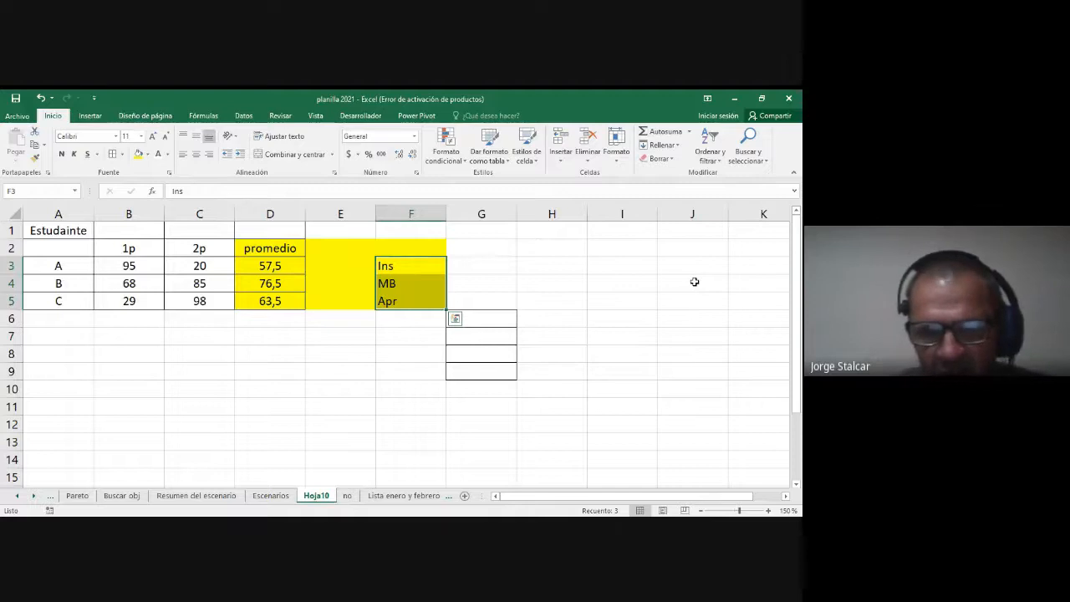
Step: Start a SI formula in G3 that returns "Ins" when the average in D3 is below 60
{"action": "left_click", "coordinate": [476, 265]}
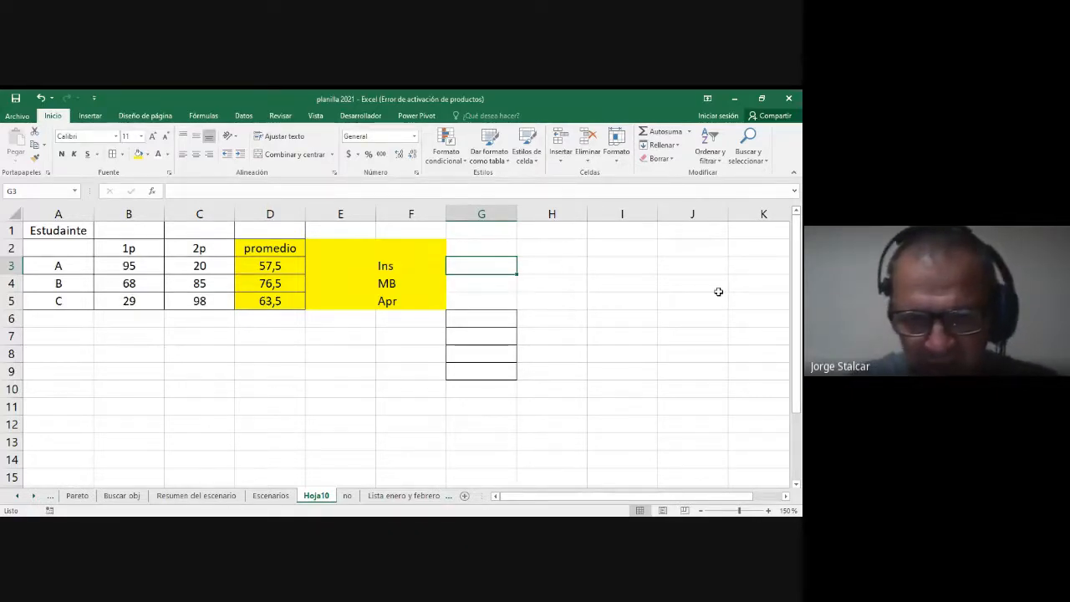
{"action": "type", "text": "=si("}
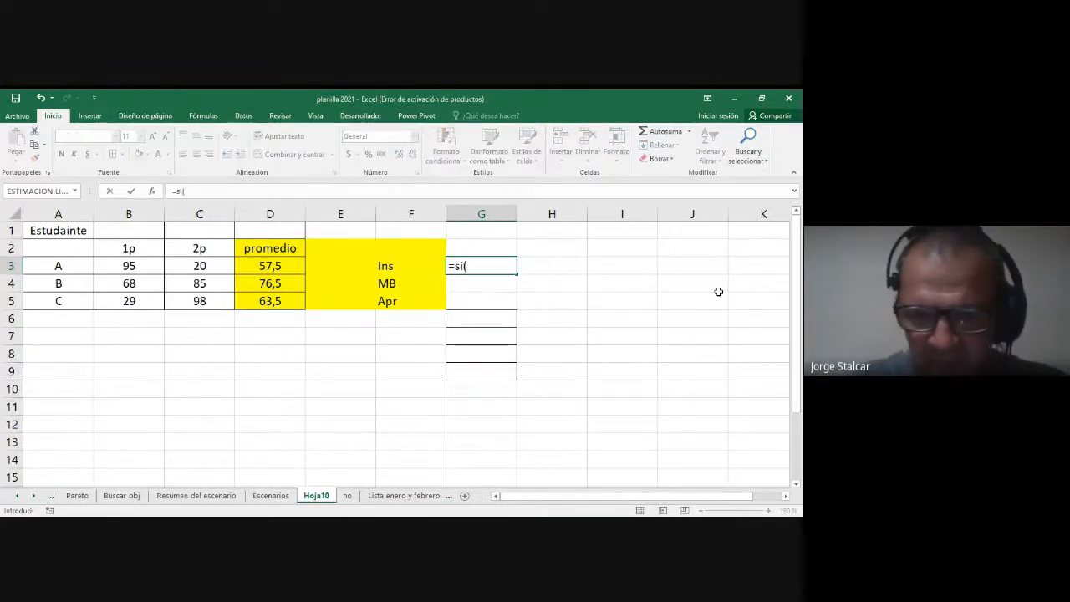
{"action": "left_click", "coordinate": [261, 266]}
{"action": "type", "text": "<"}
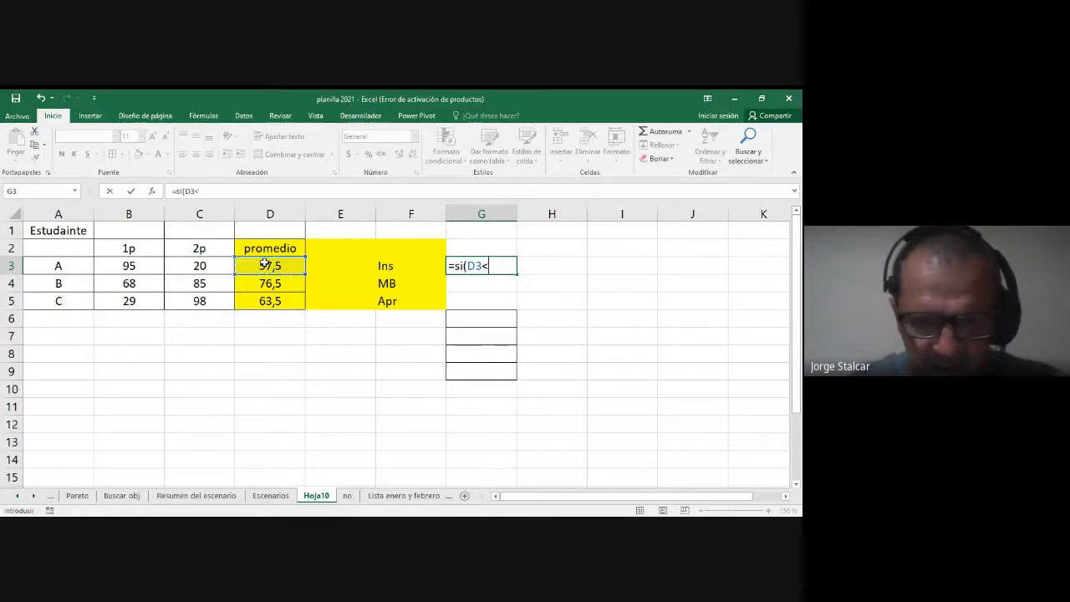
{"action": "type", "text": "60;\"Ins\""}
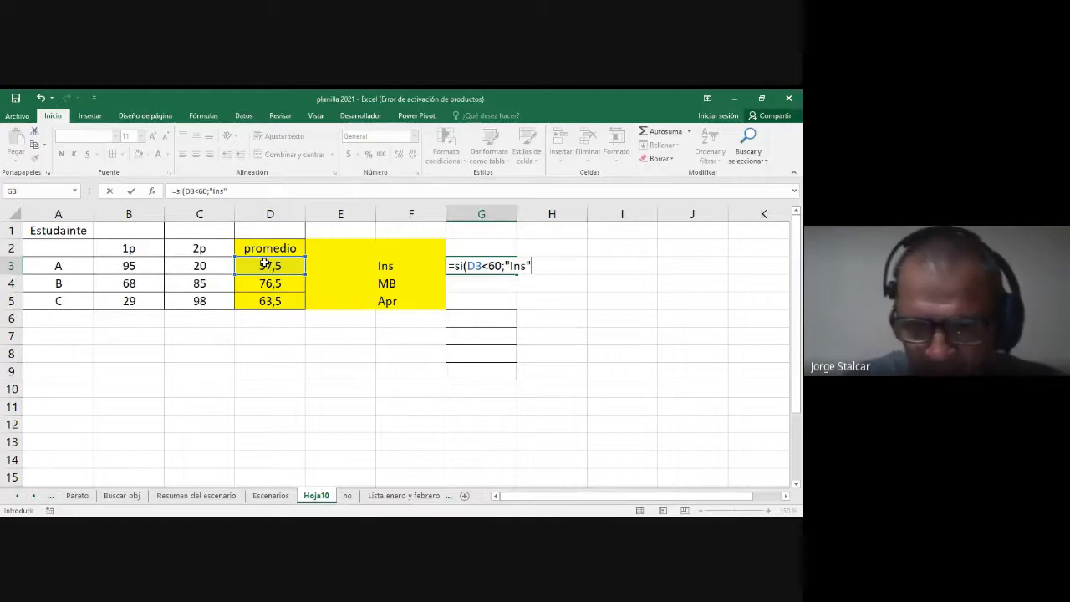
{"action": "type", "text": ";"}
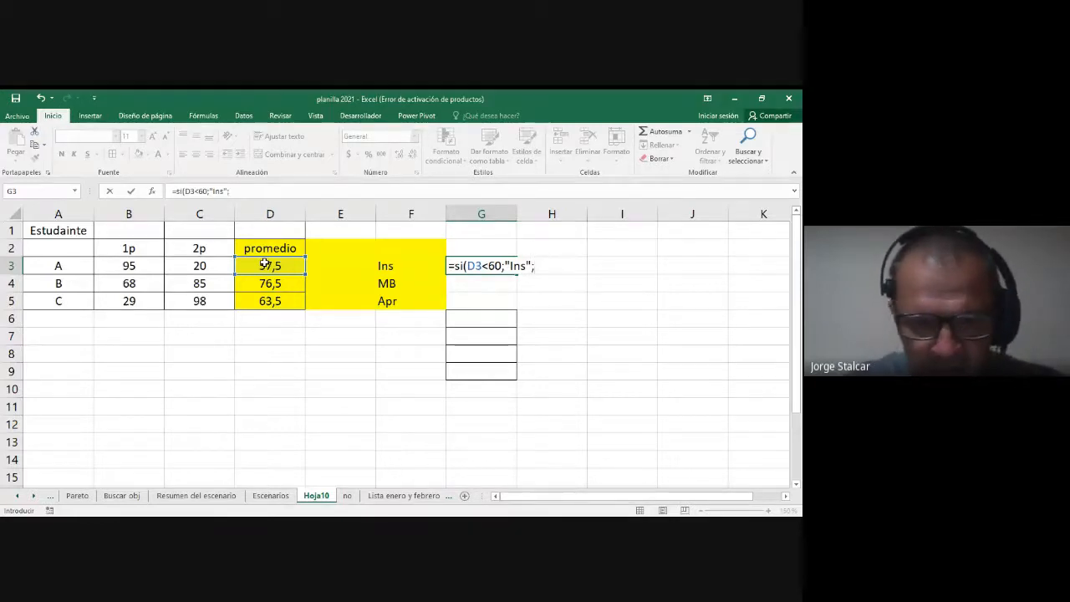
{"action": "type", "text": "si(d3"}
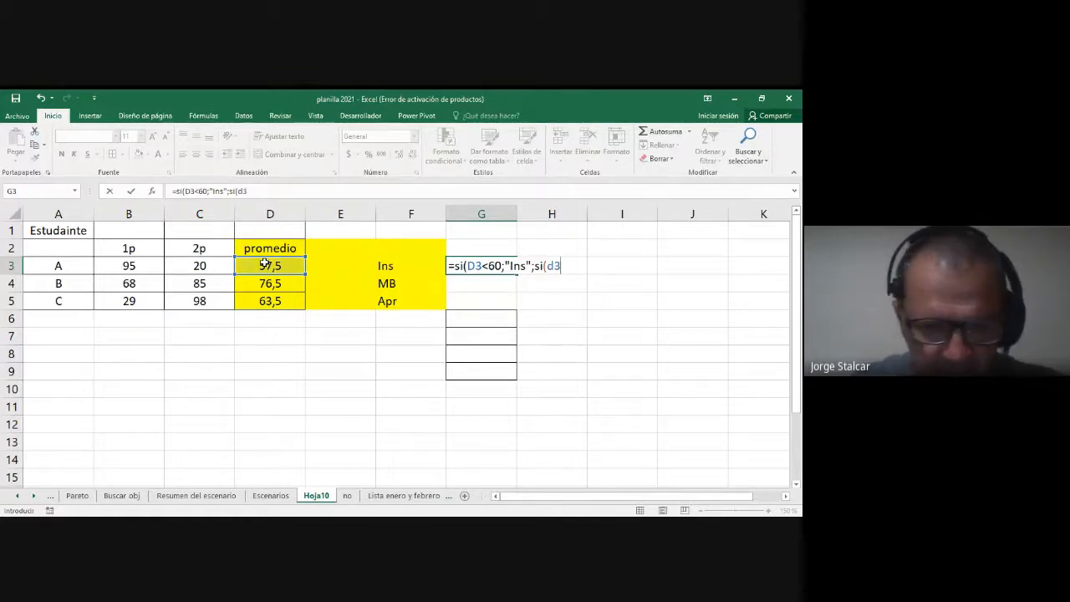
{"action": "type", "text": "<70"}
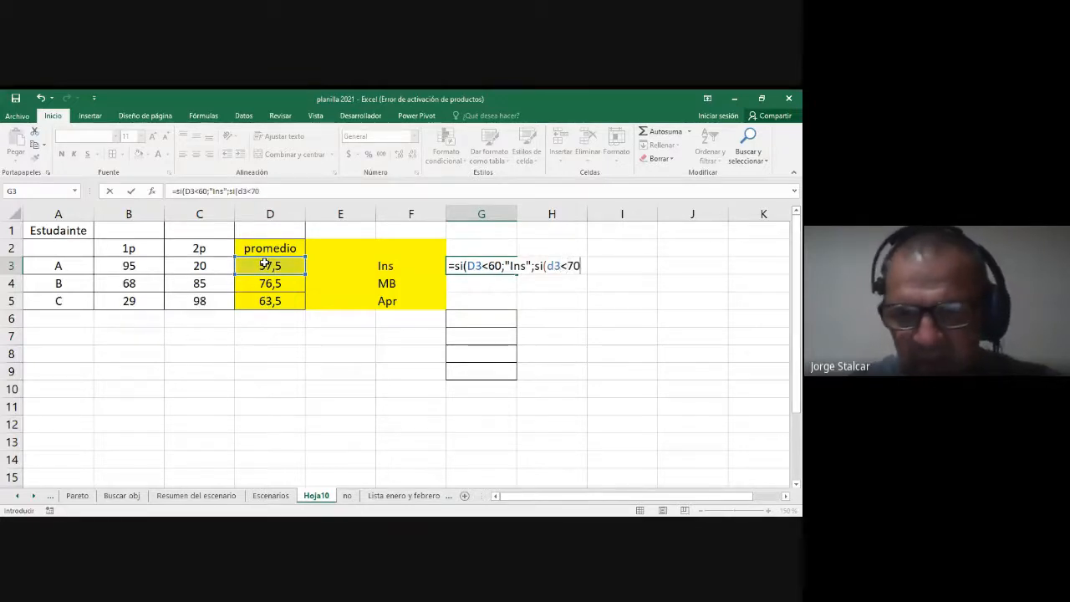
{"action": "type", "text": ";"}
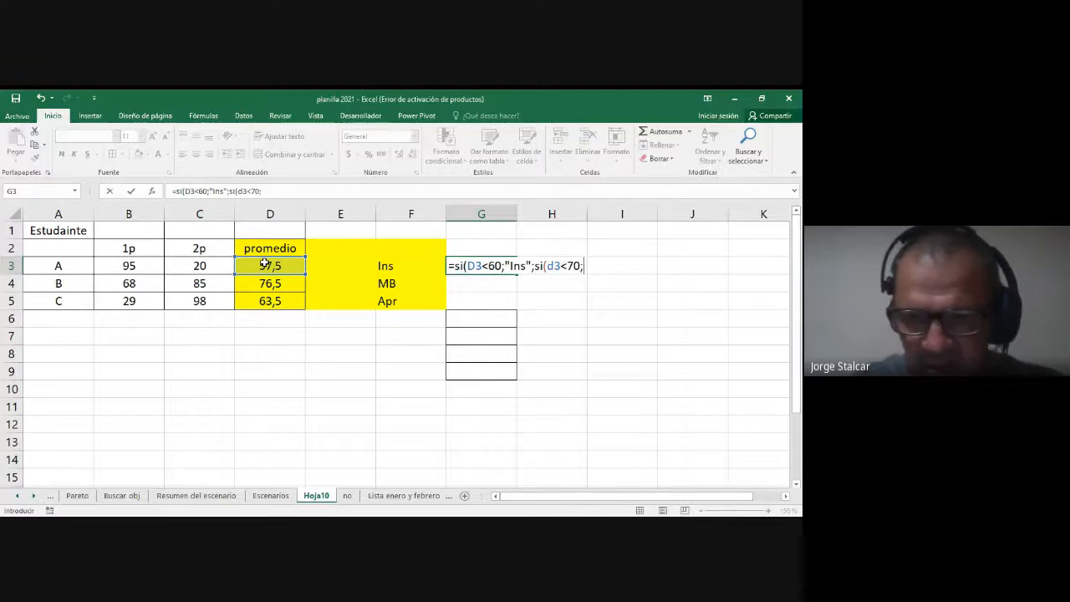
{"action": "type", "text": "\""}
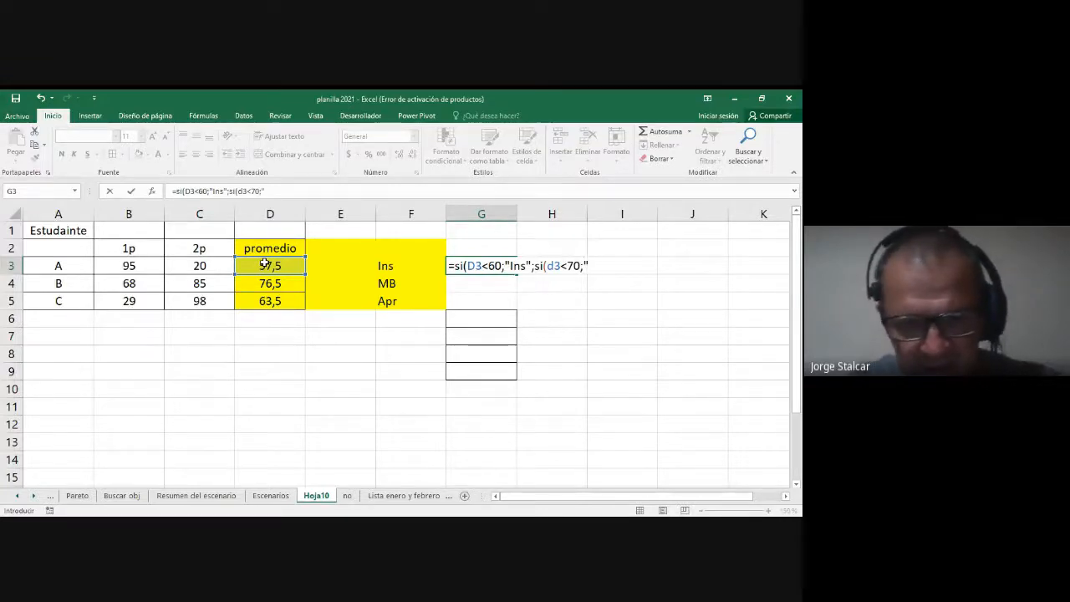
{"action": "type", "text": "Apr"}
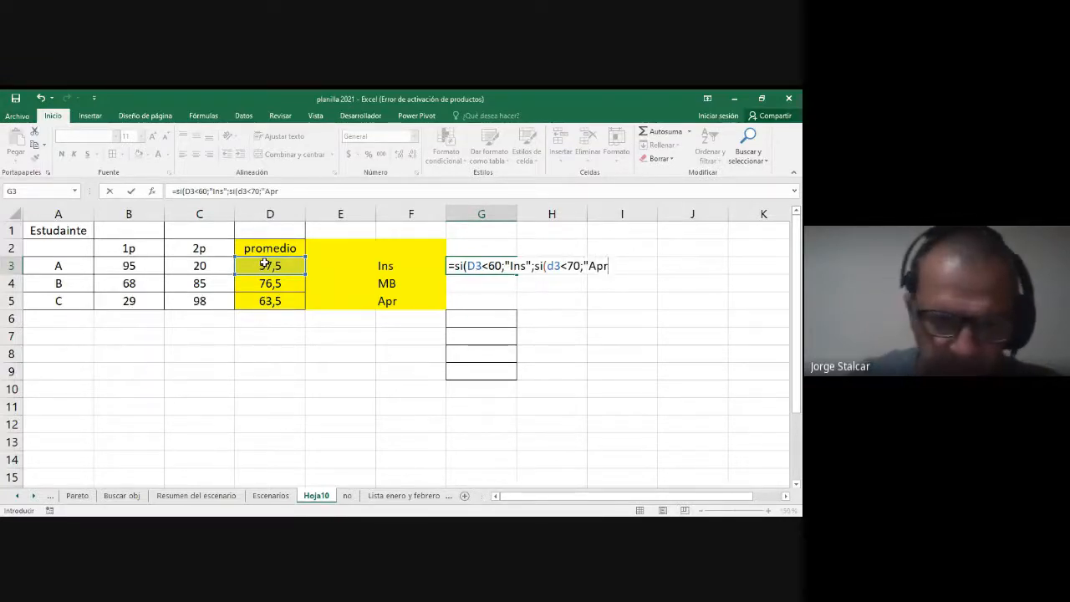
{"action": "type", "text": "\","}
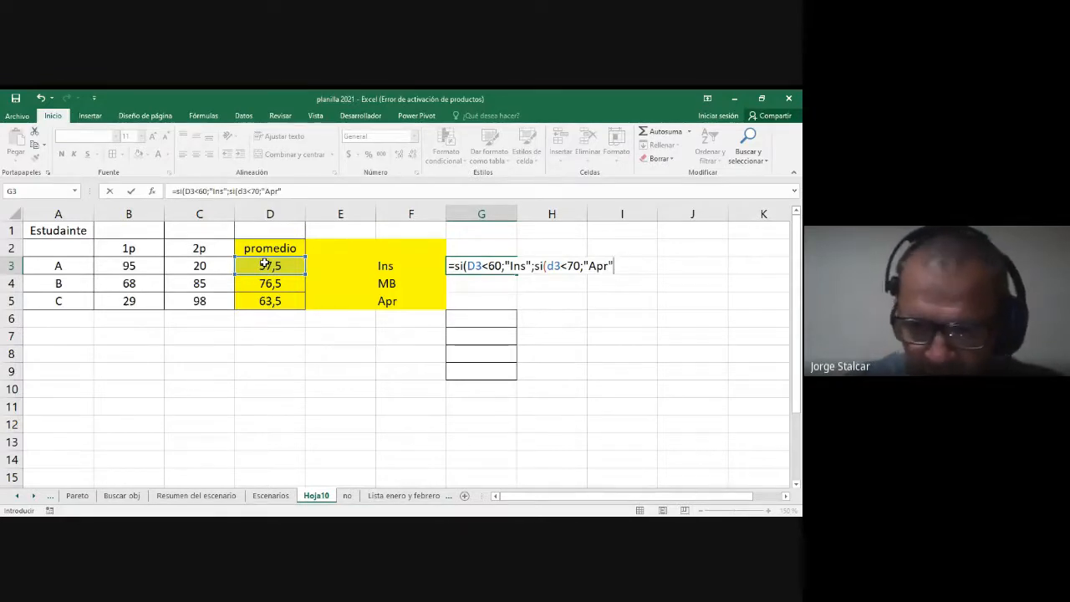
Step: Nest a second SI in the G3 formula that returns "Apr" when D3 is below 70
{"action": "key", "text": "BackSpace"}
Step: Nest a third SI in the G3 formula that returns "bue" when D3 is below 76
{"action": "type", "text": ";si("}
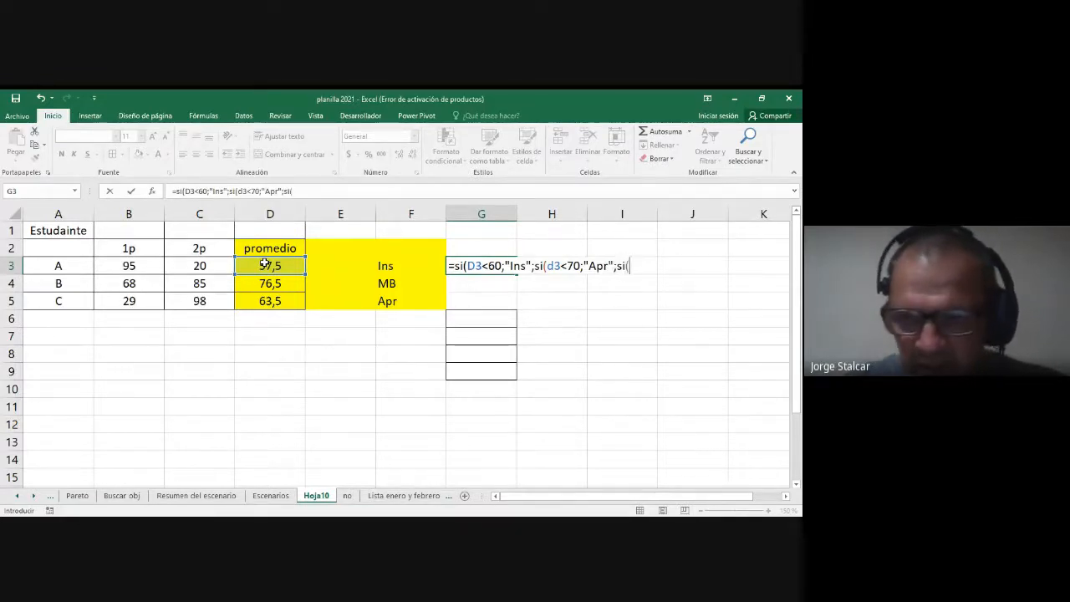
{"action": "type", "text": "d3"}
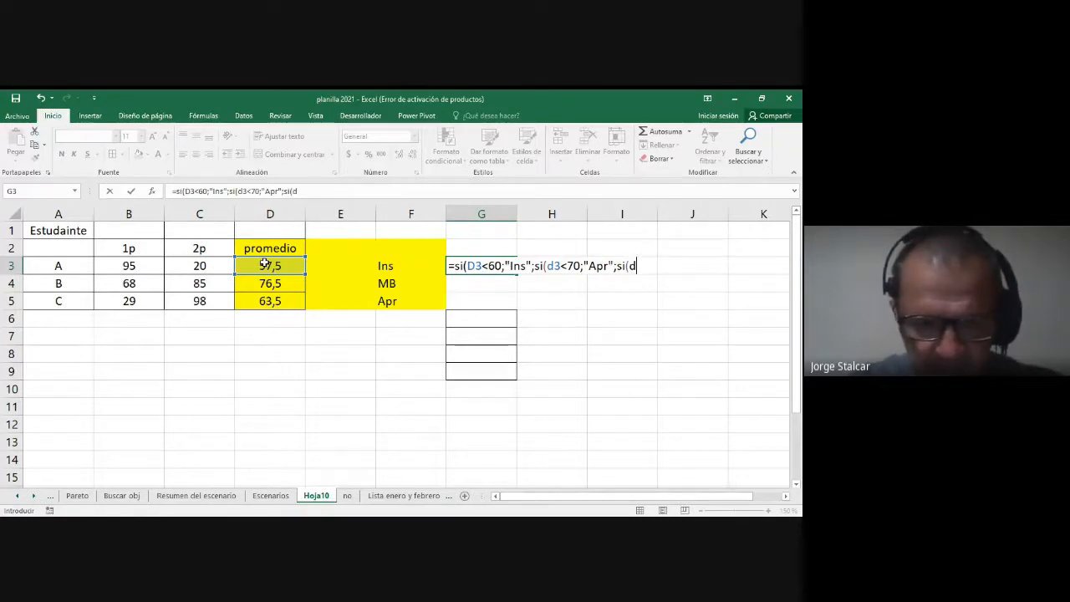
{"action": "type", "text": "<"}
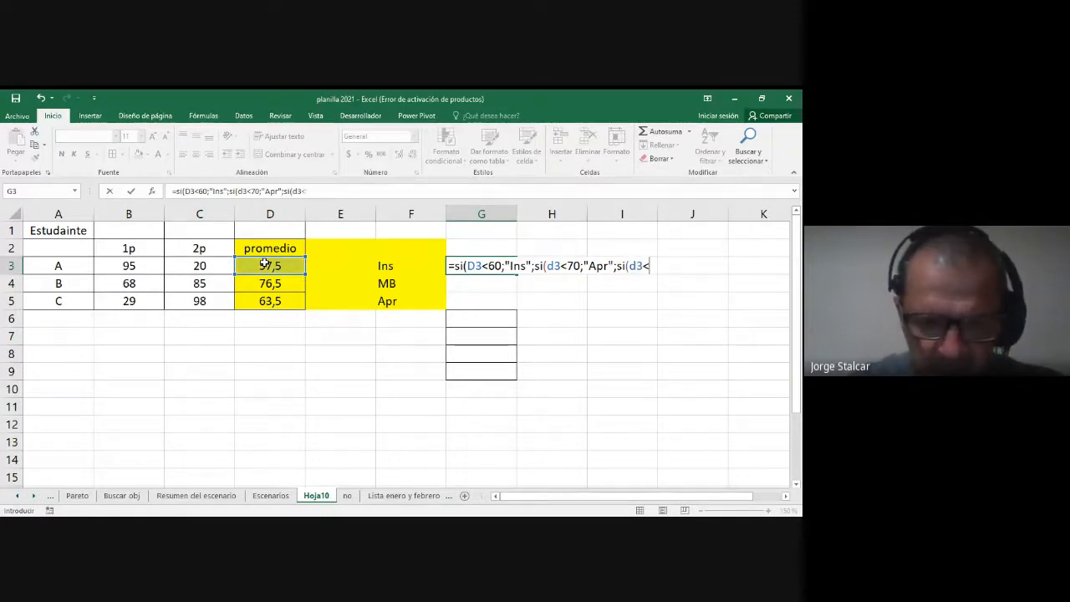
{"action": "type", "text": "76;"}
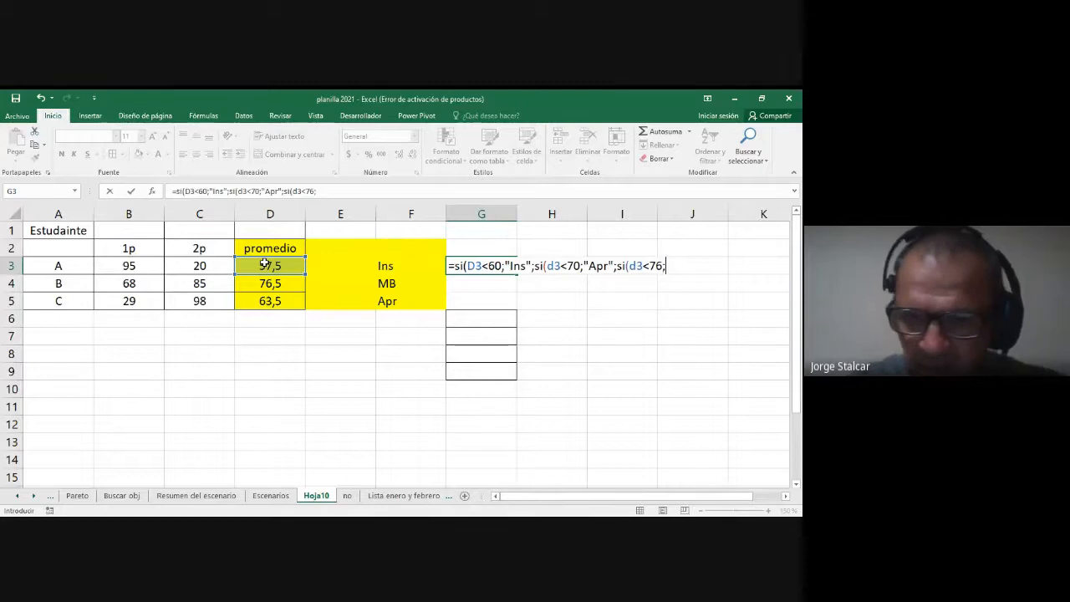
{"action": "type", "text": "\"b"}
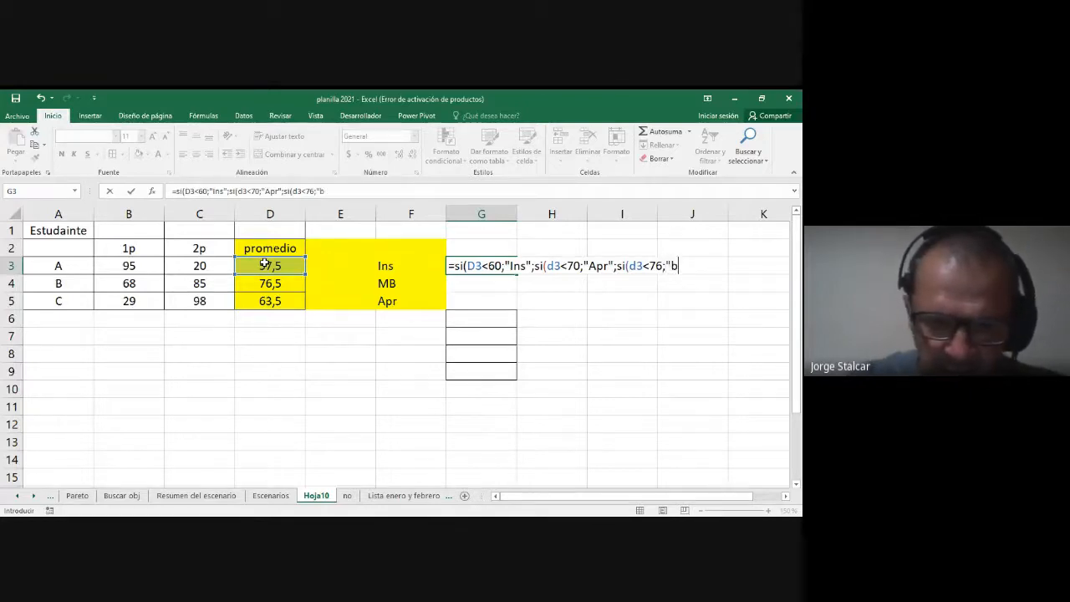
{"action": "type", "text": "ue\";Si"}
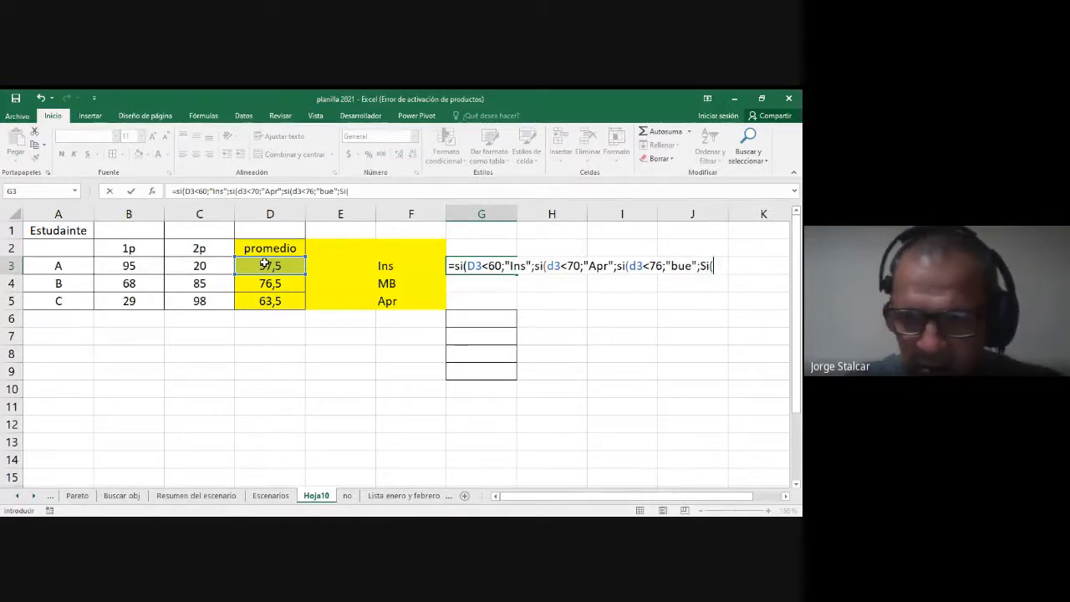
{"action": "type", "text": "(d3<"}
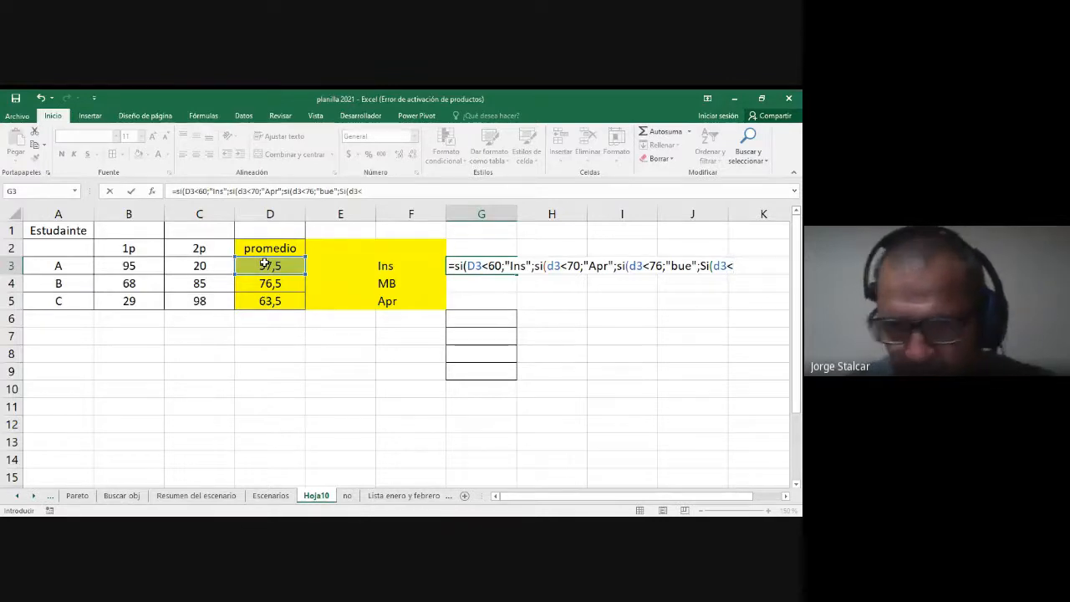
{"action": "type", "text": "86"}
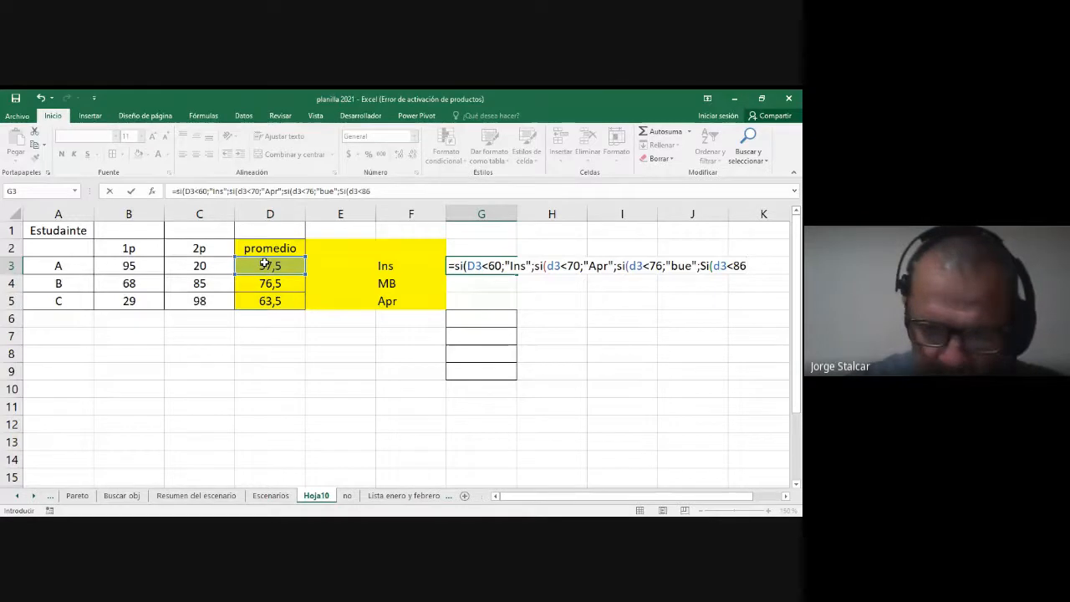
{"action": "type", "text": ";\"M"}
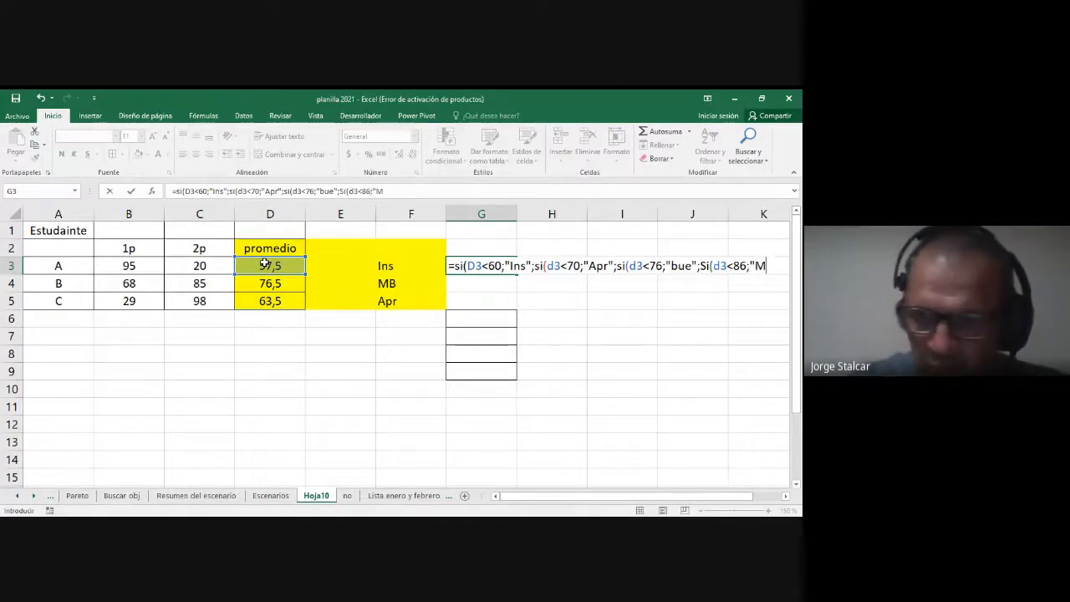
{"action": "type", "text": "B\";"}
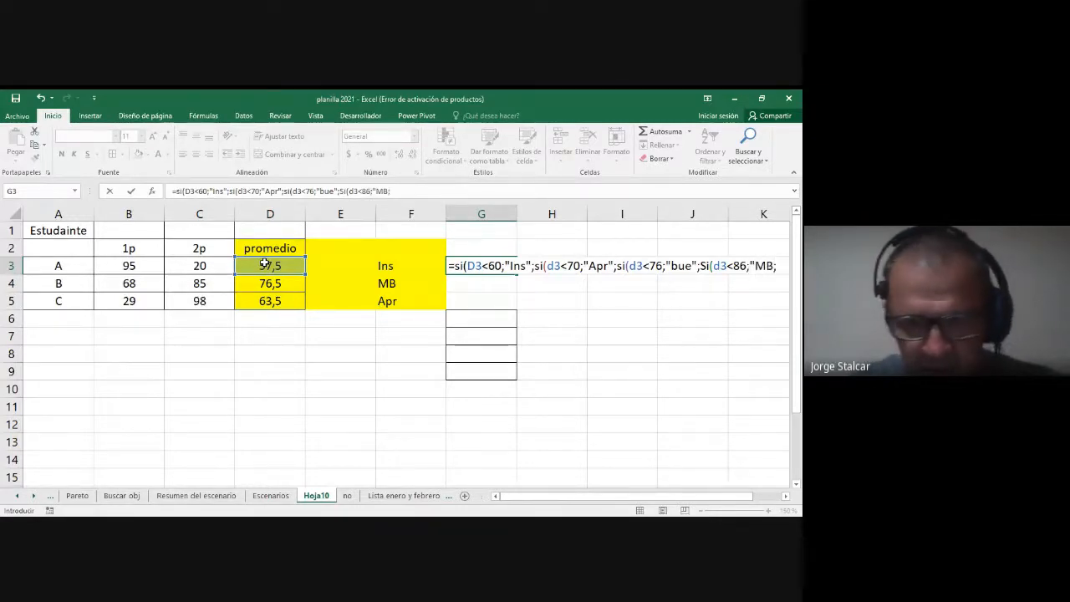
{"action": "type", "text": "si("}
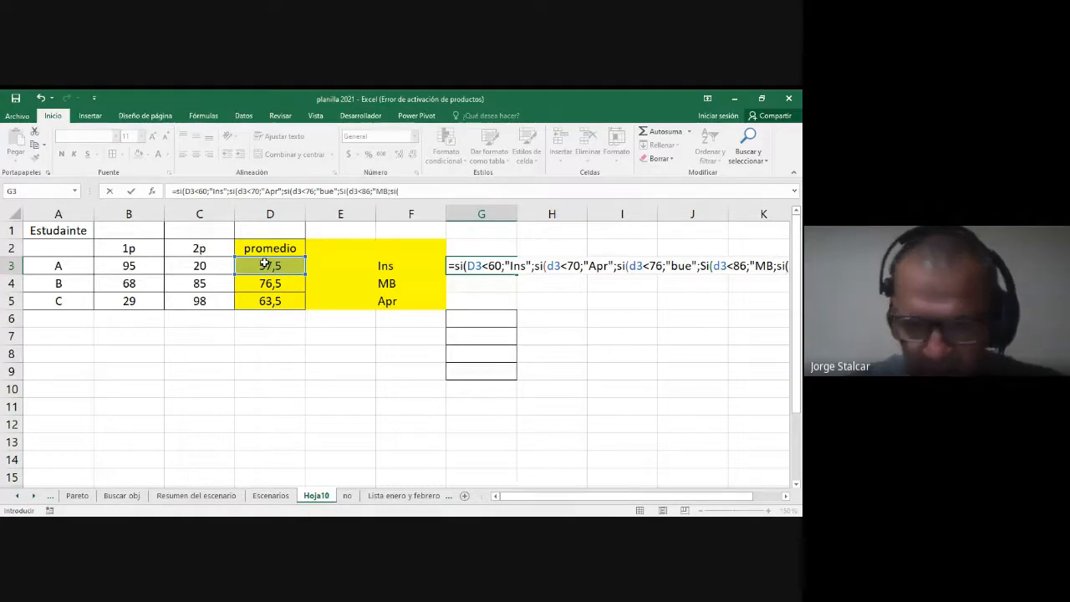
{"action": "type", "text": "d3"}
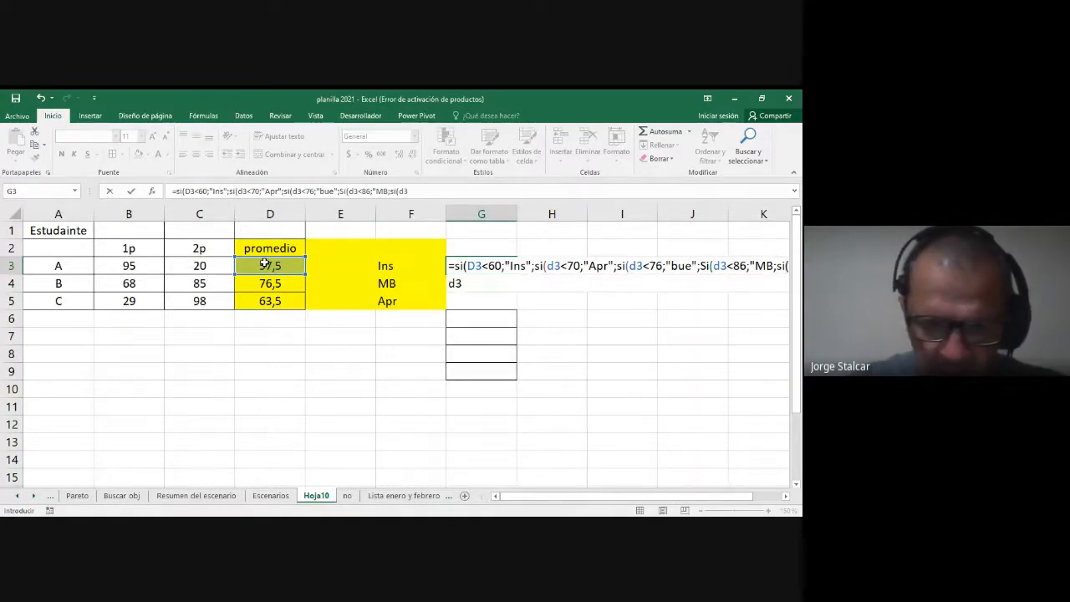
{"action": "type", "text": "<"}
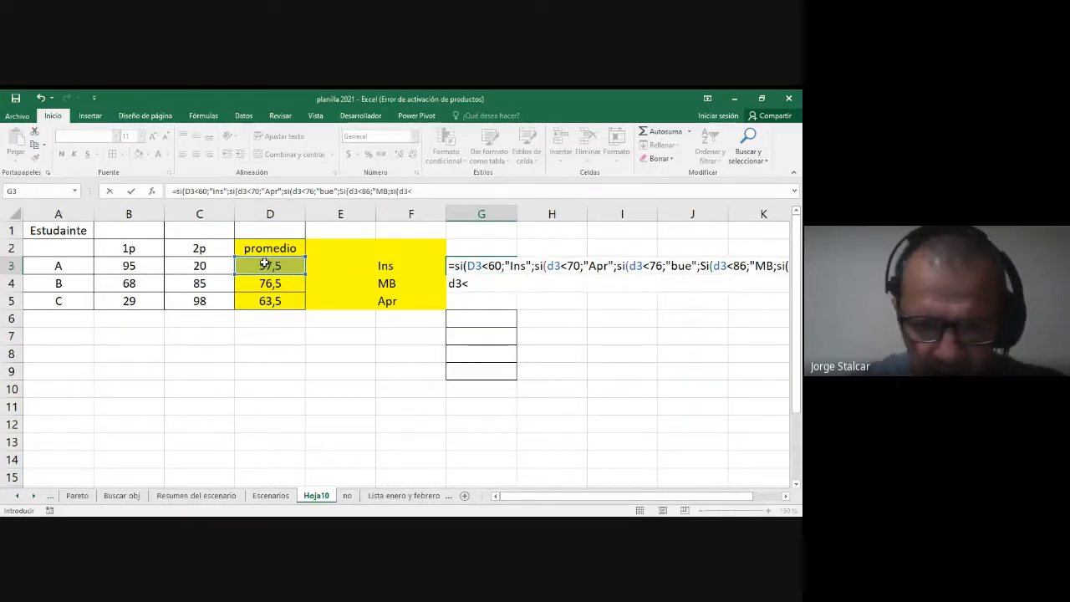
{"action": "type", "text": "96"}
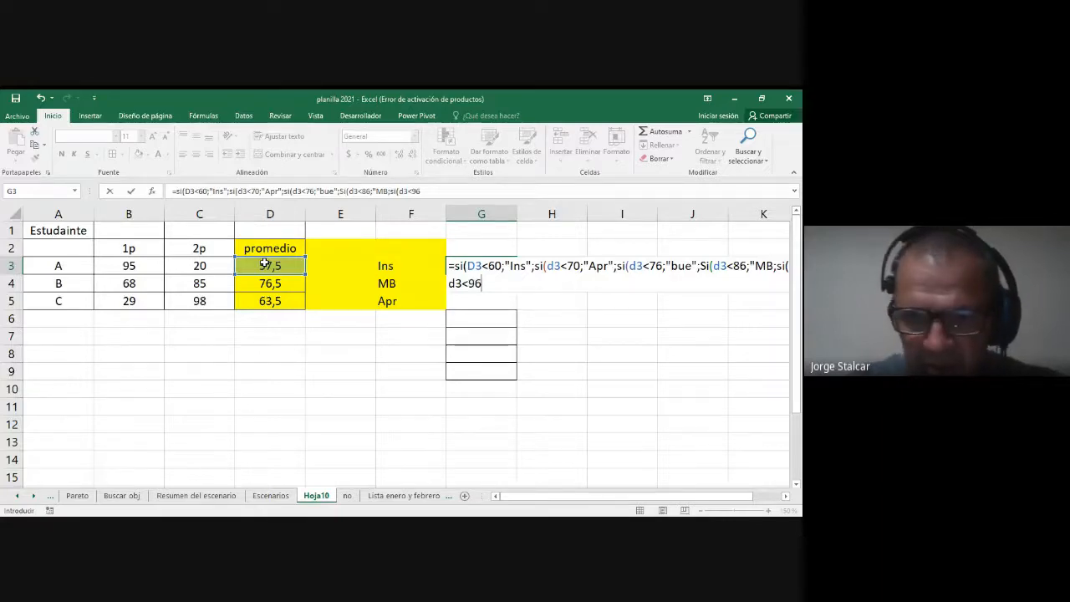
{"action": "type", "text": ";\""}
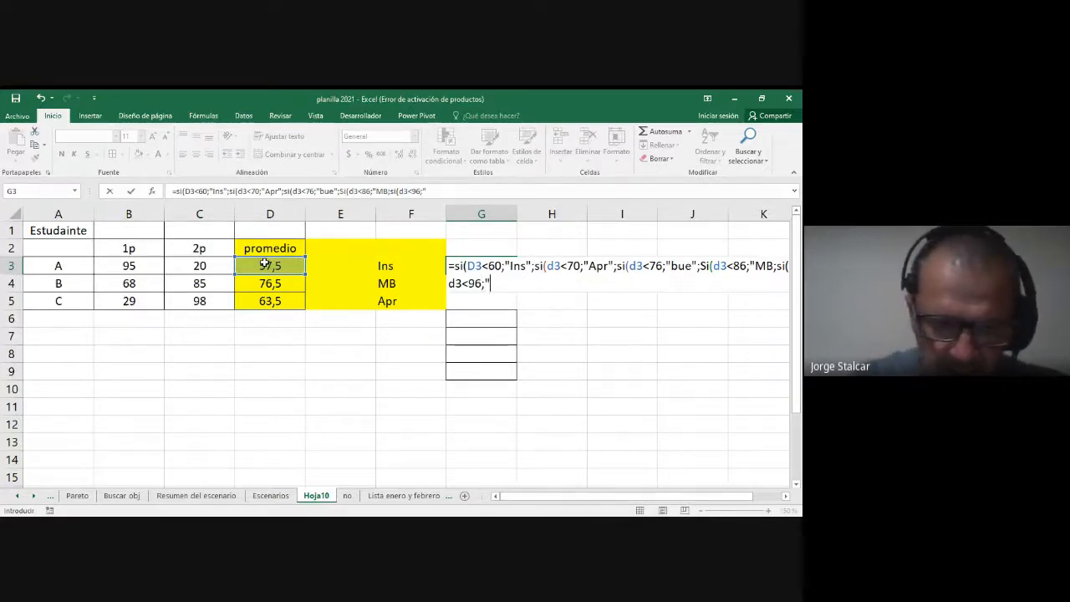
{"action": "type", "text": "Dis\""}
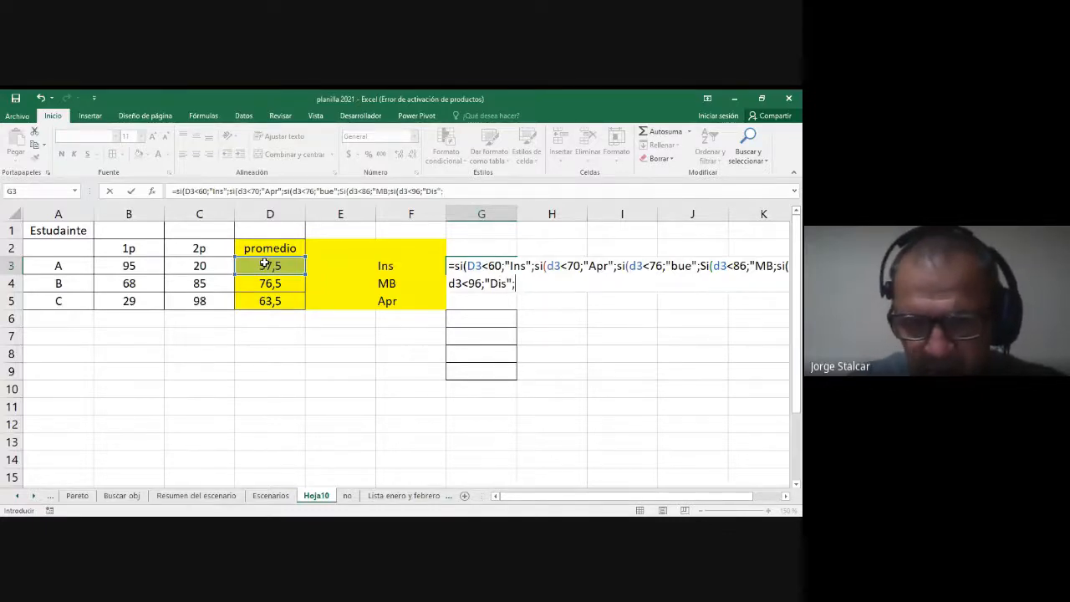
{"action": "type", "text": ";\""}
{"action": "type", "text": "so"}
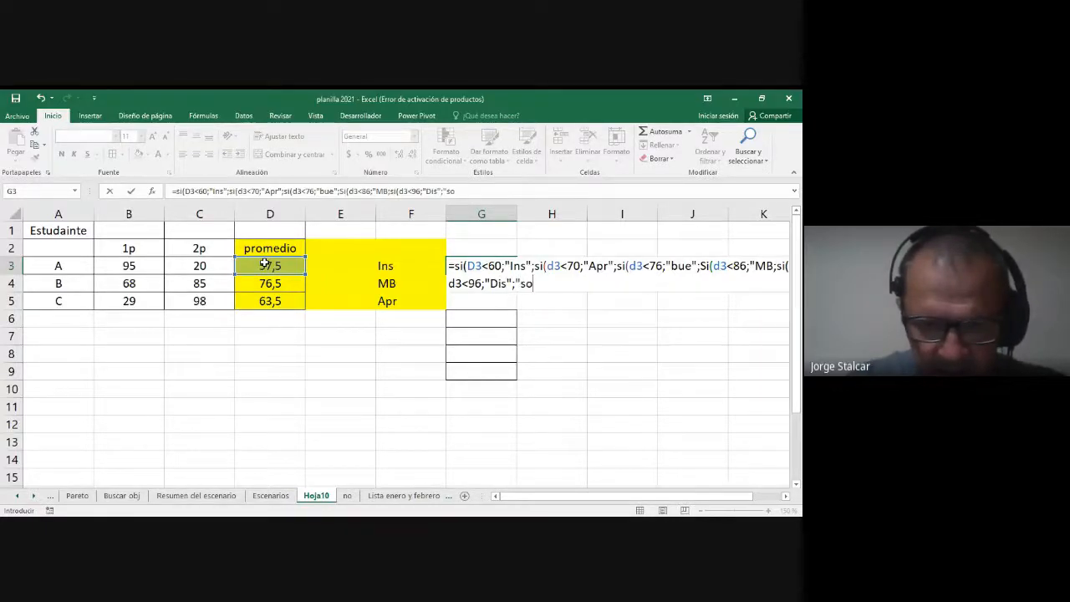
{"action": "type", "text": "b\""}
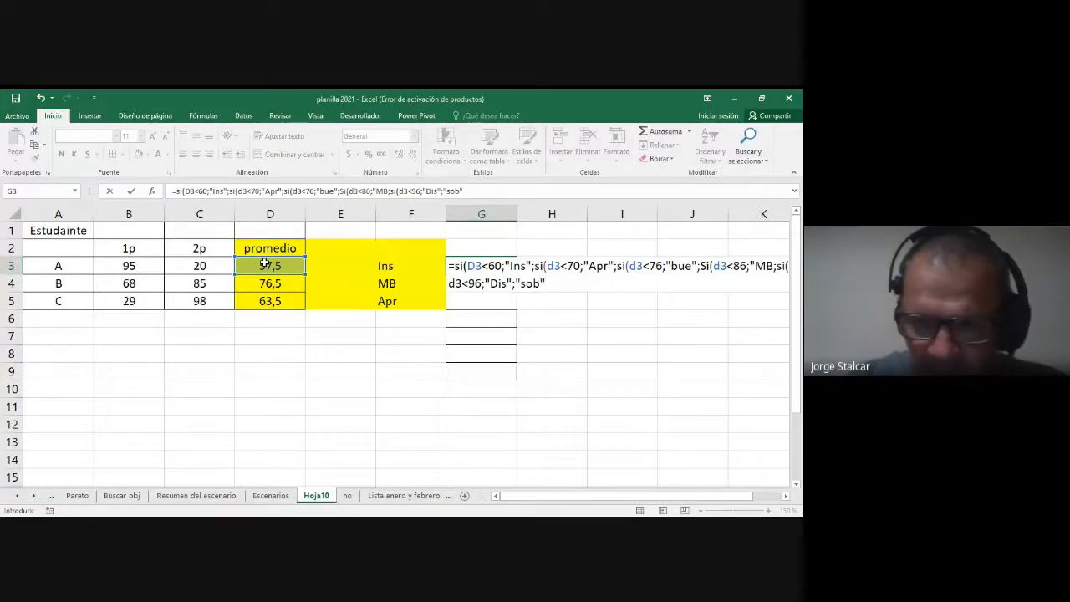
{"action": "type", "text": ")))))"}
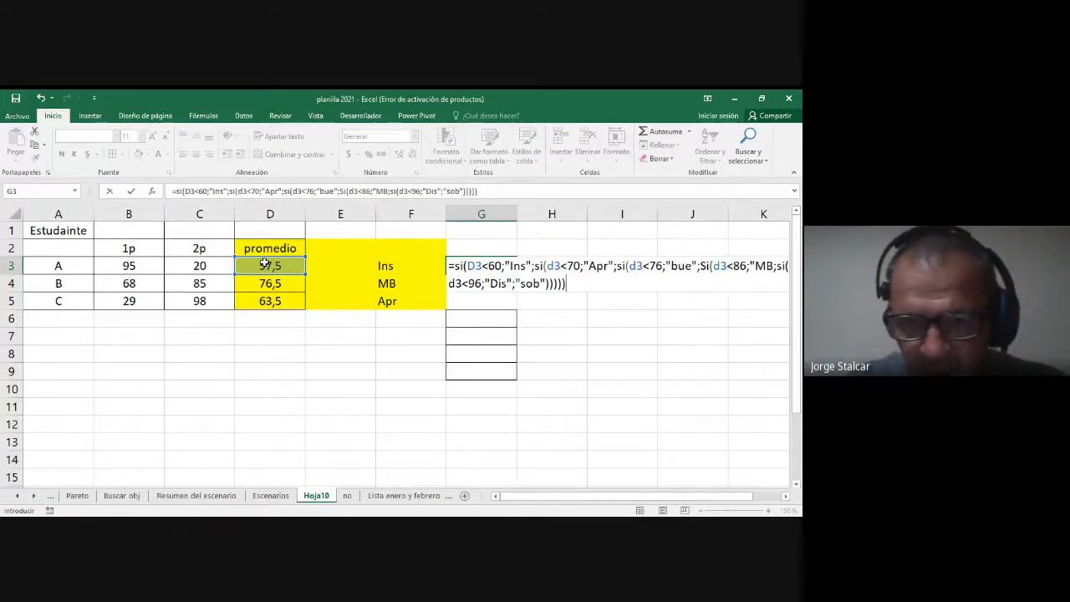
Step: Add "sob" as the final alternative, close all five parentheses and try to enter the G3 formula
{"action": "key", "text": "Return"}
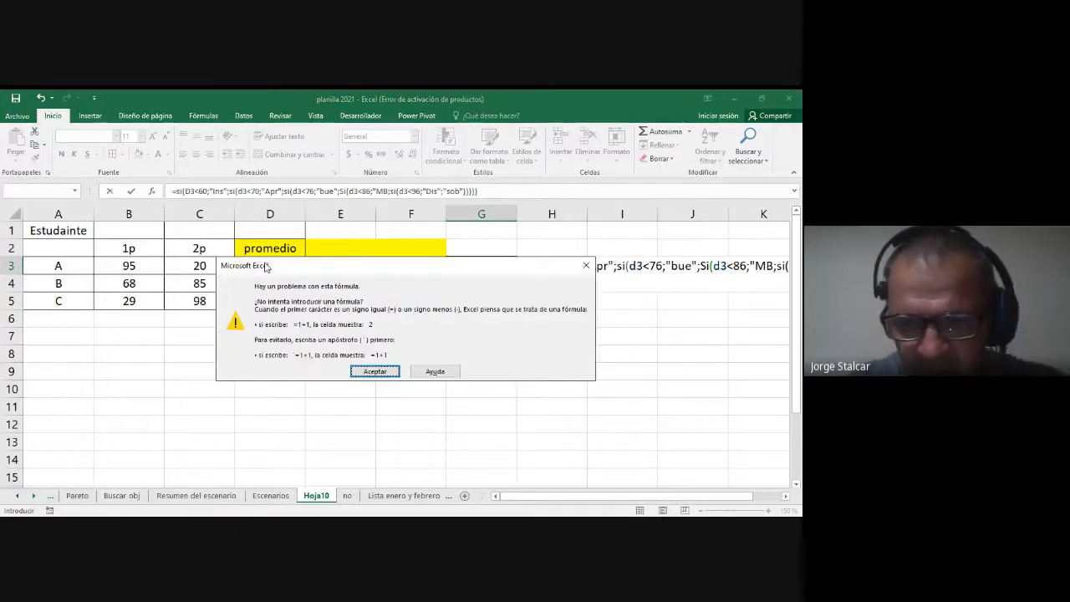
{"action": "key", "text": "Return"}
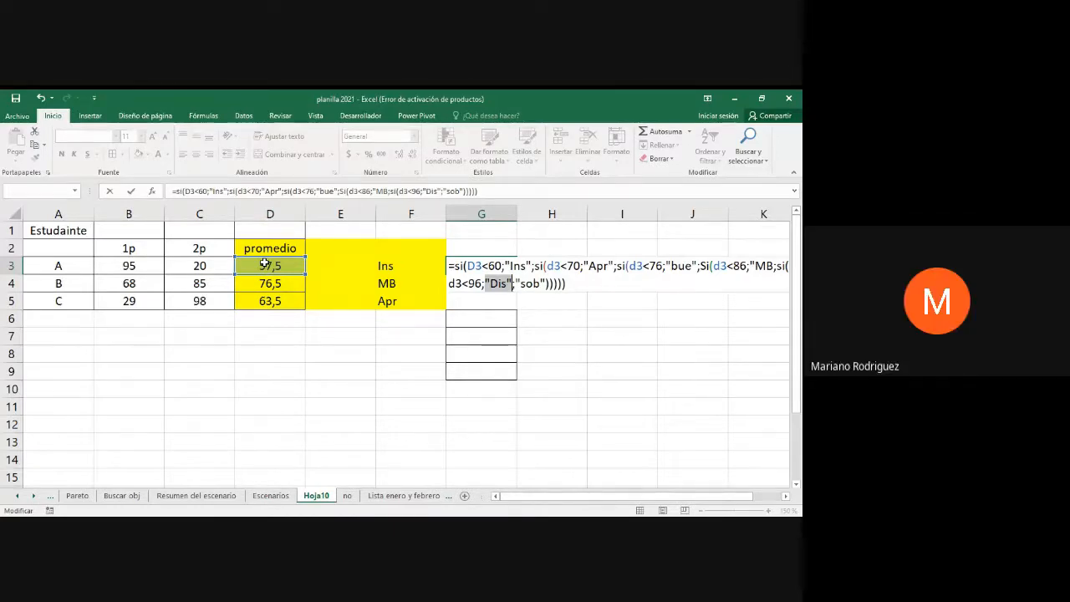
Step: Insert the missing closing quotation mark after MB and enter the corrected formula, keeping G3 selected
{"action": "key", "text": "Up"}
{"action": "key", "text": "Right"}
{"action": "key", "text": "Right"}
{"action": "key", "text": "Right"}
{"action": "key", "text": "Right"}
{"action": "key", "text": "Right"}
{"action": "key", "text": "Right"}
{"action": "key", "text": "Right"}
{"action": "key", "text": "Right"}
{"action": "key", "text": "Right"}
{"action": "key", "text": "Right"}
{"action": "key", "text": "Right"}
{"action": "key", "text": "Right"}
{"action": "key", "text": "Right"}
{"action": "key", "text": "Right"}
{"action": "key", "text": "Right"}
{"action": "key", "text": "Right"}
{"action": "key", "text": "Right"}
{"action": "key", "text": "Right"}
{"action": "key", "text": "Right"}
{"action": "key", "text": "Right"}
{"action": "key", "text": "Right"}
{"action": "key", "text": "Right"}
{"action": "key", "text": "Right"}
{"action": "key", "text": "Right"}
{"action": "key", "text": "Right"}
{"action": "key", "text": "Right"}
{"action": "key", "text": "Right"}
{"action": "key", "text": "Right"}
{"action": "key", "text": "Right"}
{"action": "key", "text": "Right"}
{"action": "key", "text": "Right"}
{"action": "key", "text": "Right"}
{"action": "key", "text": "Right"}
{"action": "key", "text": "Right"}
{"action": "type", "text": "\""}
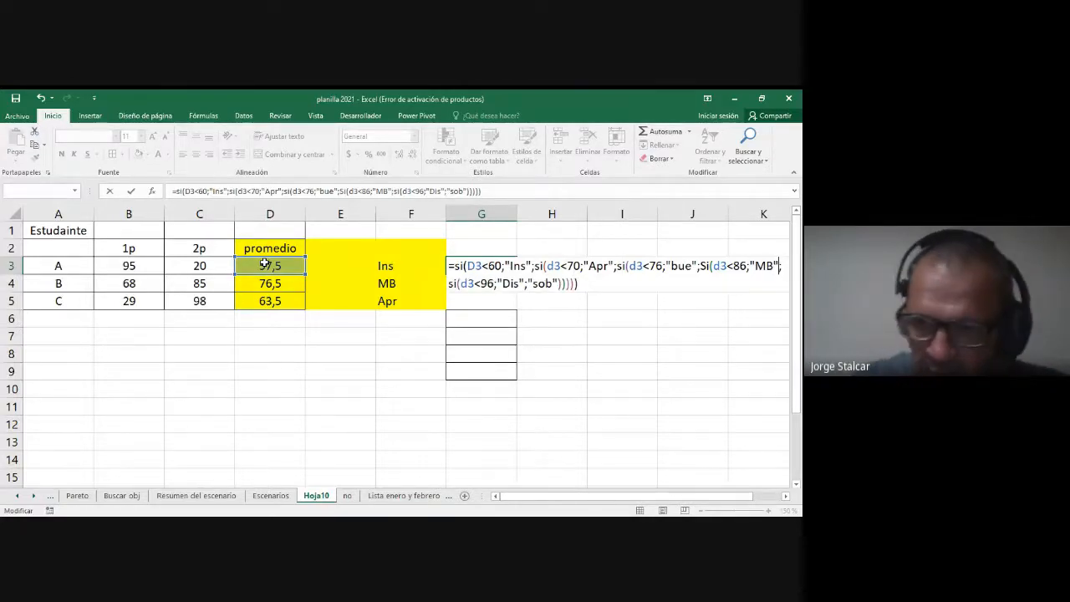
{"action": "key", "text": "ctrl+Return"}
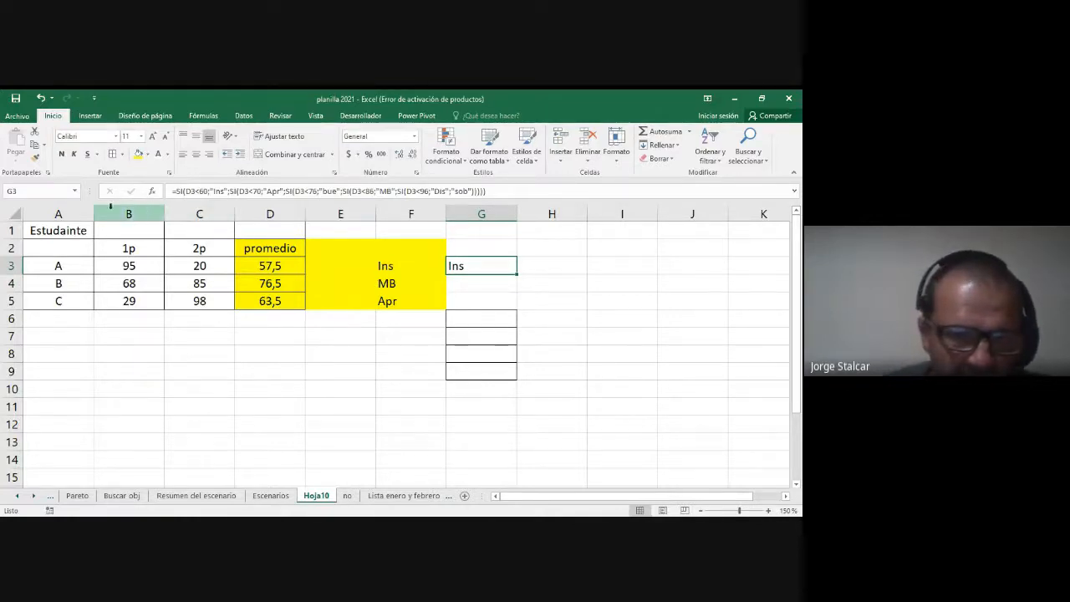
Step: Narrow columns A to J and open the nested SI formula in G3 for editing
{"action": "left_click_drag", "start_coordinate": [50, 214], "coordinate": [630, 217]}
{"action": "double_click", "coordinate": [318, 267]}
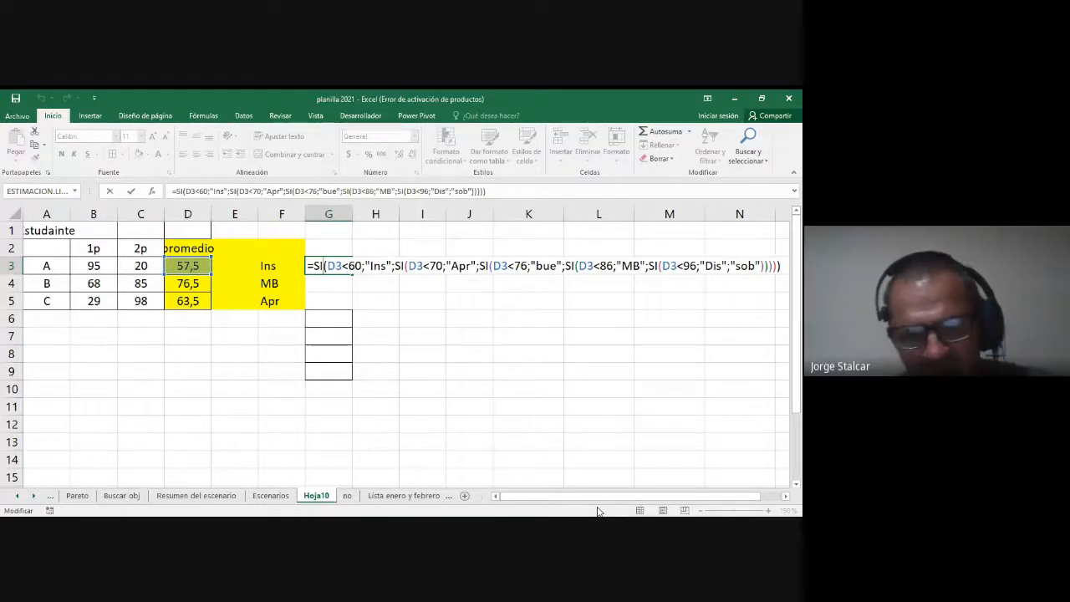
Step: Copy the nested SI formula from G3 down to G5 and compare the ratings in F3:F5 and G3:G5
{"action": "left_click", "coordinate": [428, 406]}
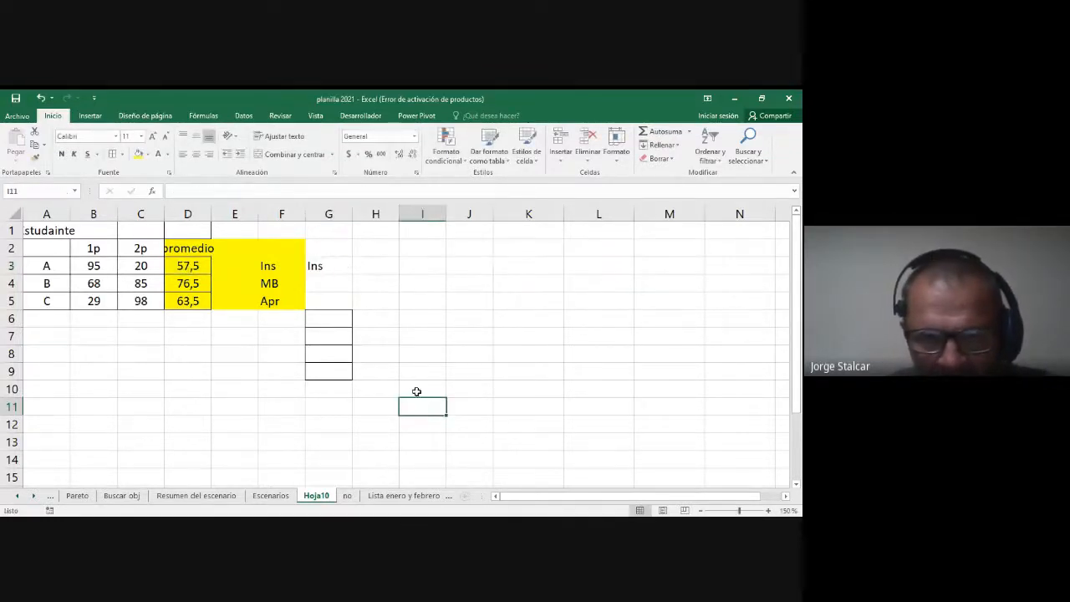
{"action": "double_click", "coordinate": [331, 266]}
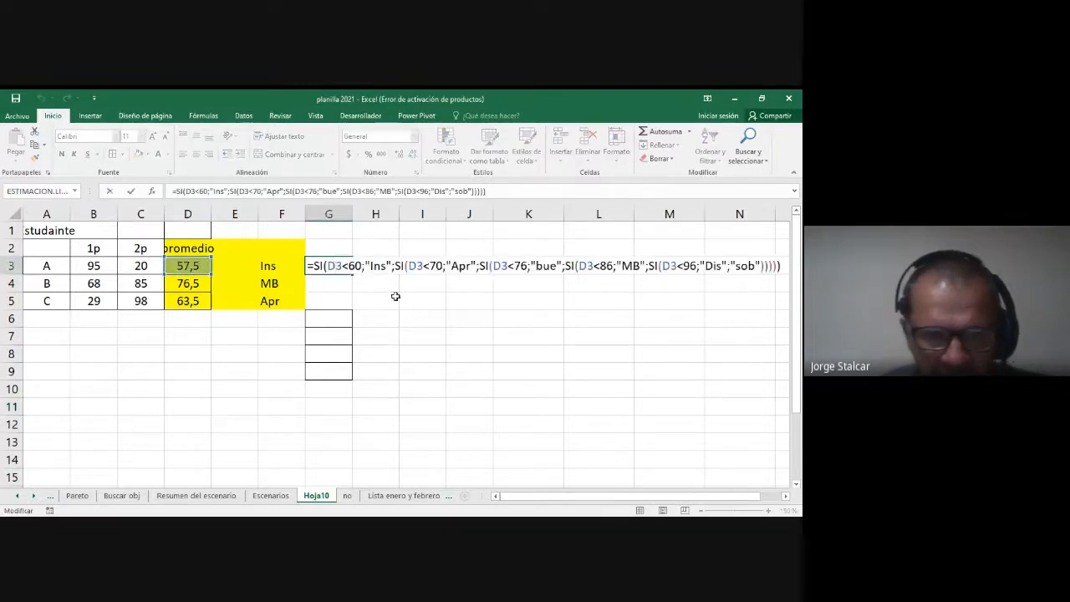
{"action": "key", "text": "Escape"}
{"action": "left_click_drag", "start_coordinate": [352, 275], "coordinate": [358, 309]}
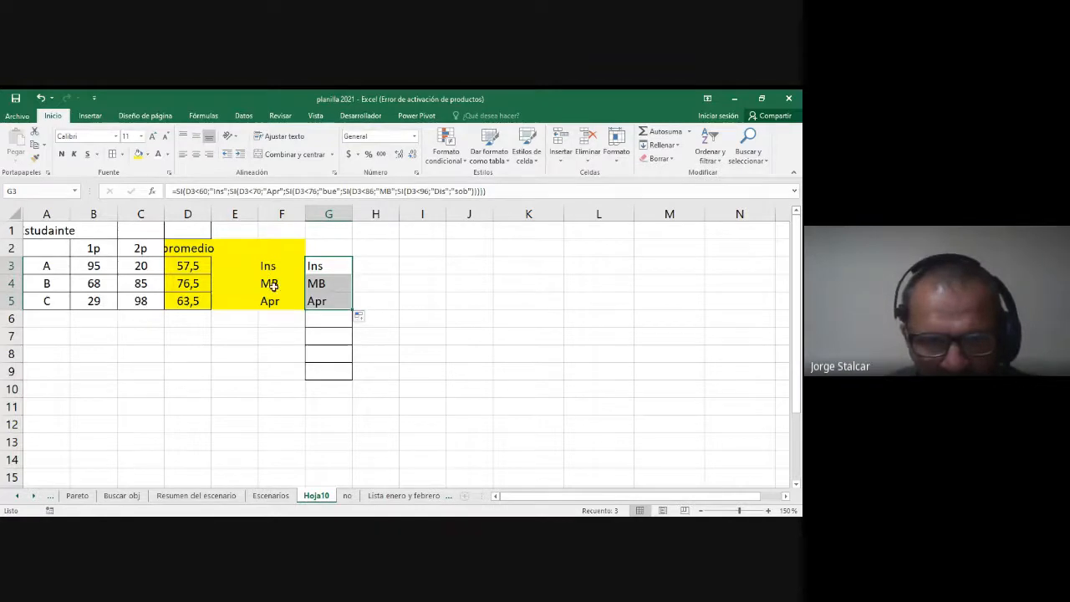
{"action": "left_click_drag", "start_coordinate": [284, 267], "coordinate": [282, 300]}
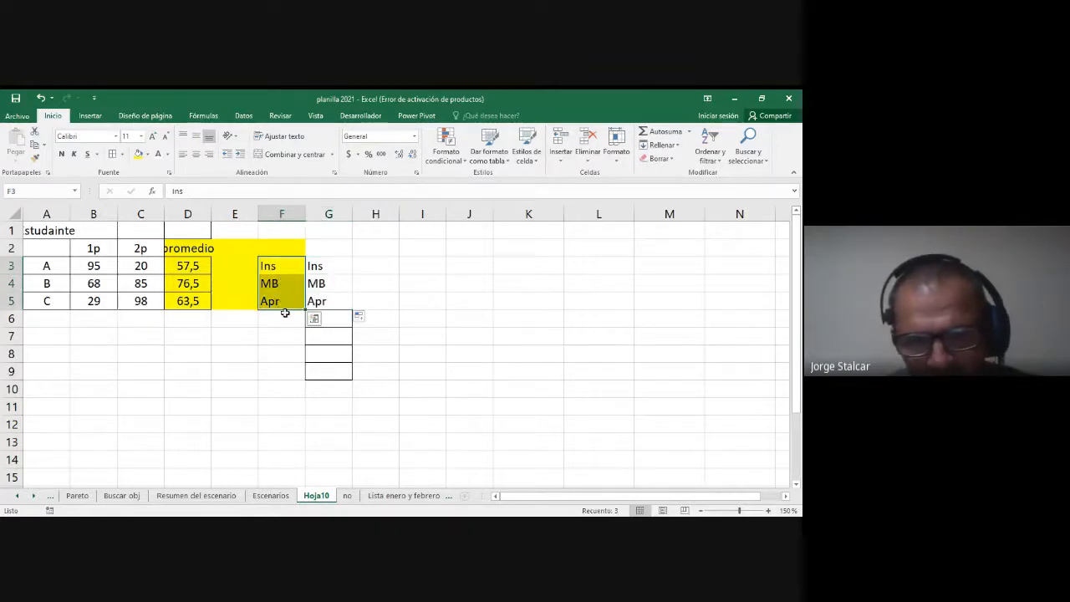
{"action": "left_click", "coordinate": [321, 265]}
{"action": "left_click_drag", "start_coordinate": [321, 264], "coordinate": [318, 301]}
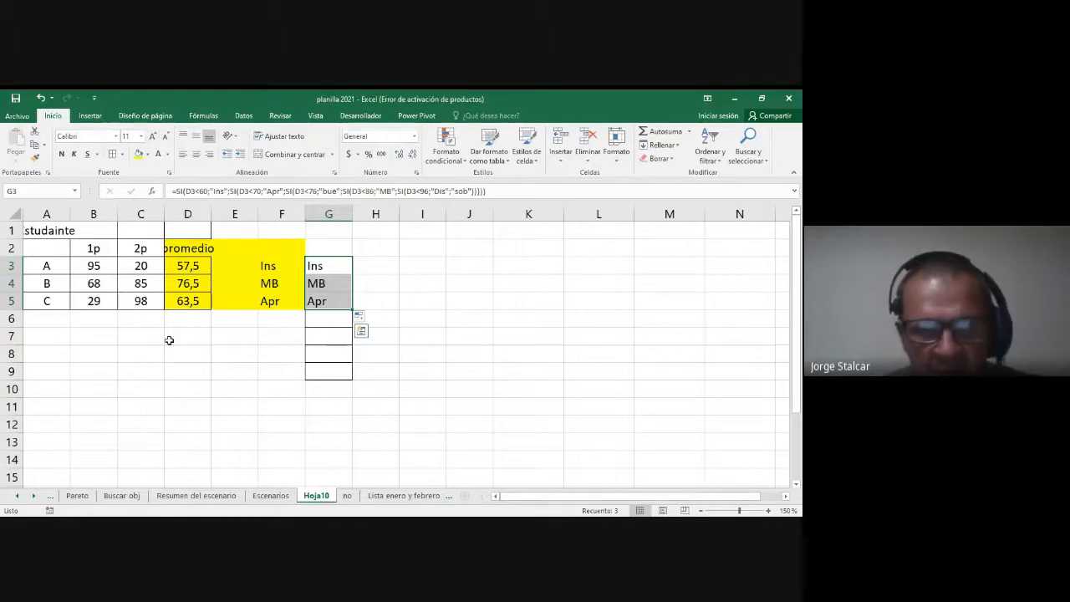
Step: Widen column D slightly and begin an SI formula in E3 returning "ins" when D3 is below 60, with a second SI opened as the alternative
{"action": "left_click", "coordinate": [219, 266]}
{"action": "left_click_drag", "start_coordinate": [211, 214], "coordinate": [220, 214]}
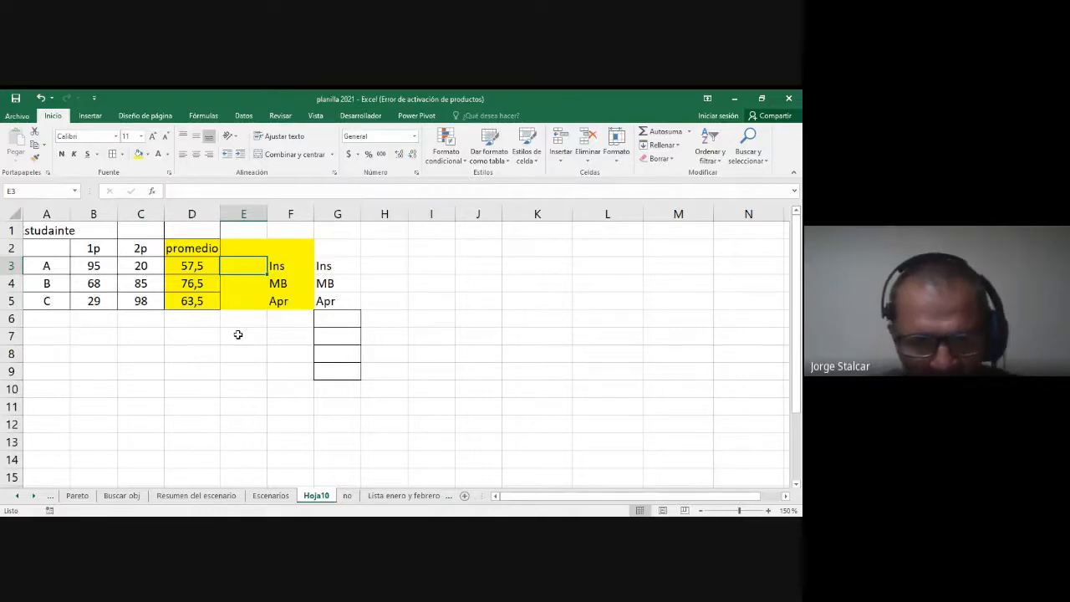
{"action": "type", "text": "=si("}
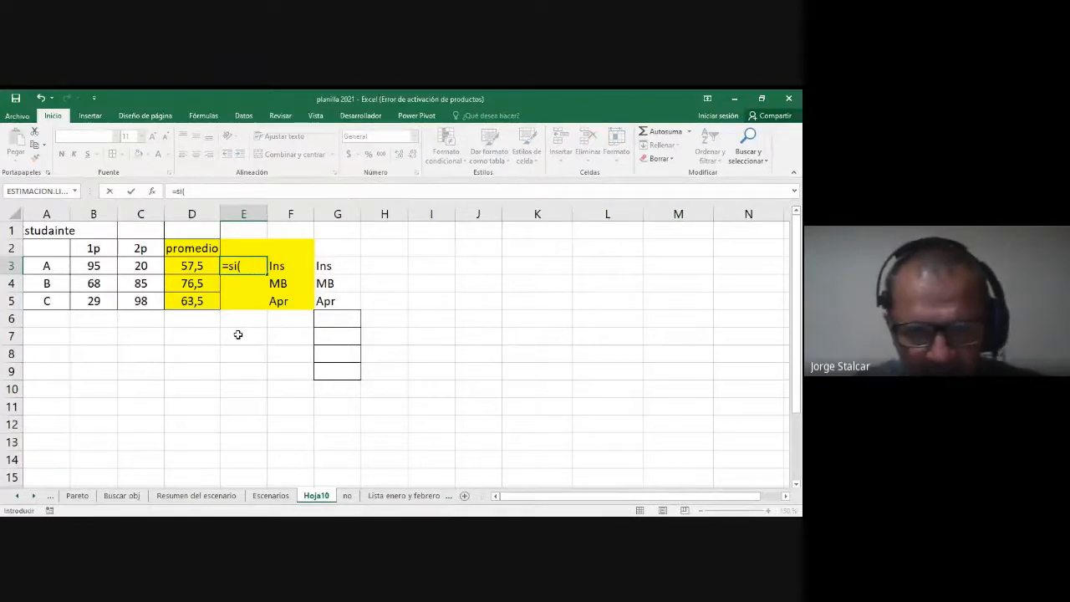
{"action": "type", "text": "d3"}
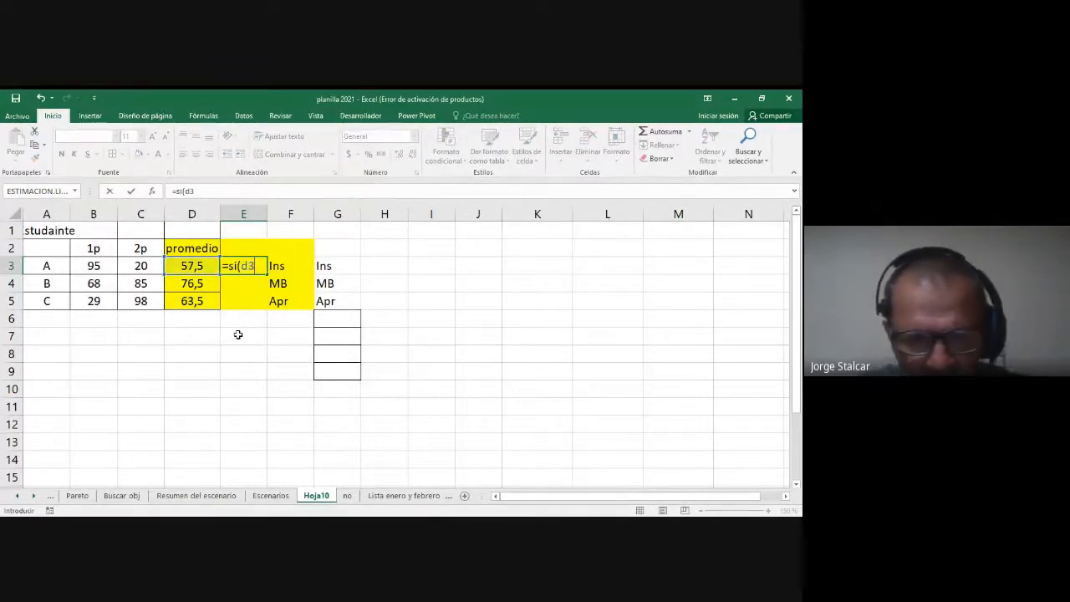
{"action": "type", "text": "<60"}
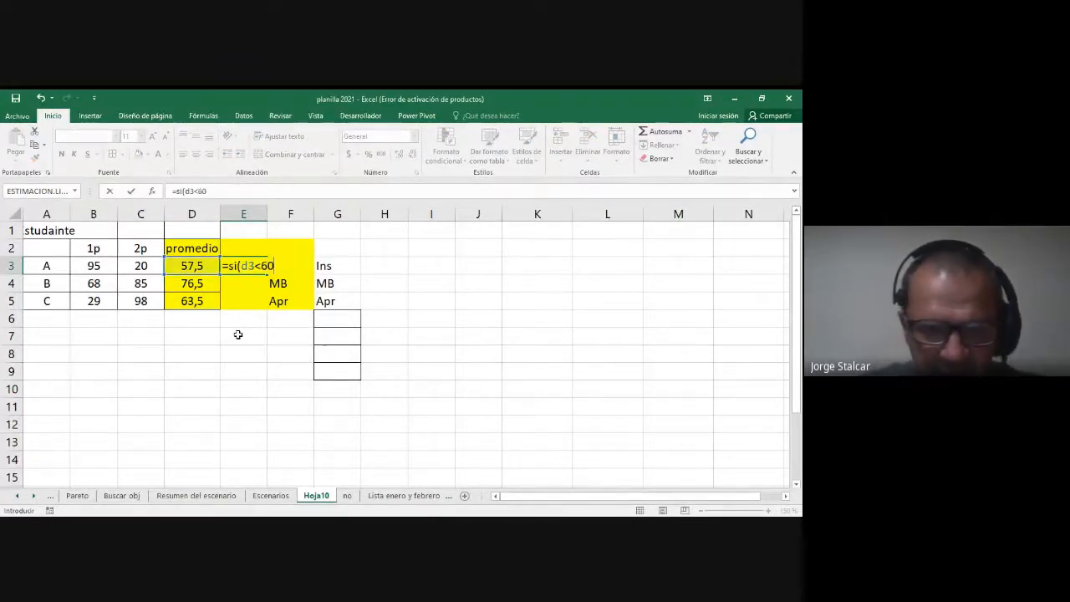
{"action": "type", "text": ";"}
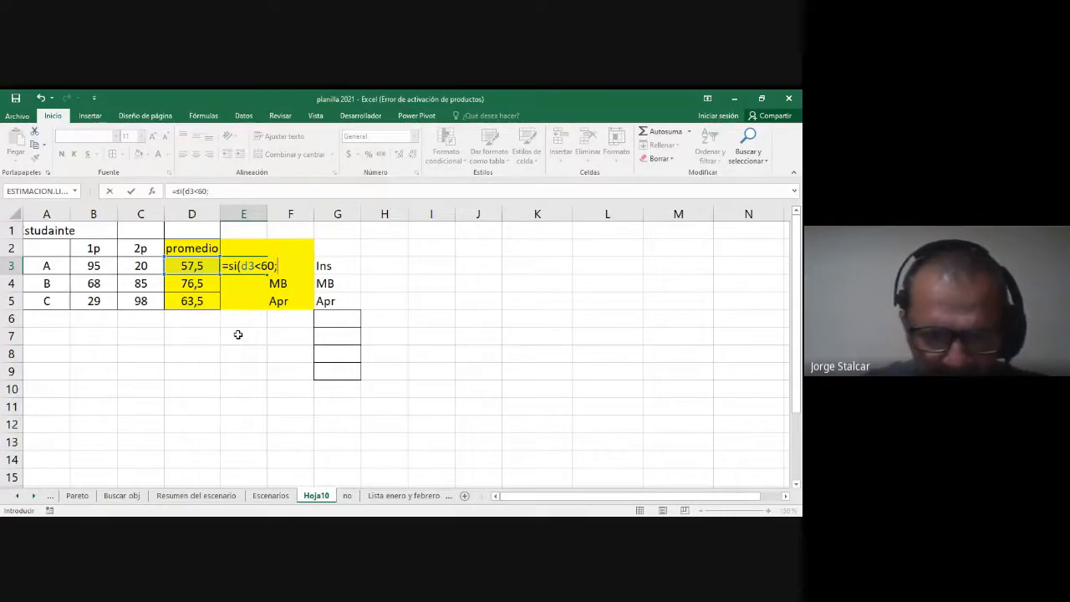
{"action": "type", "text": "\"ins\";"}
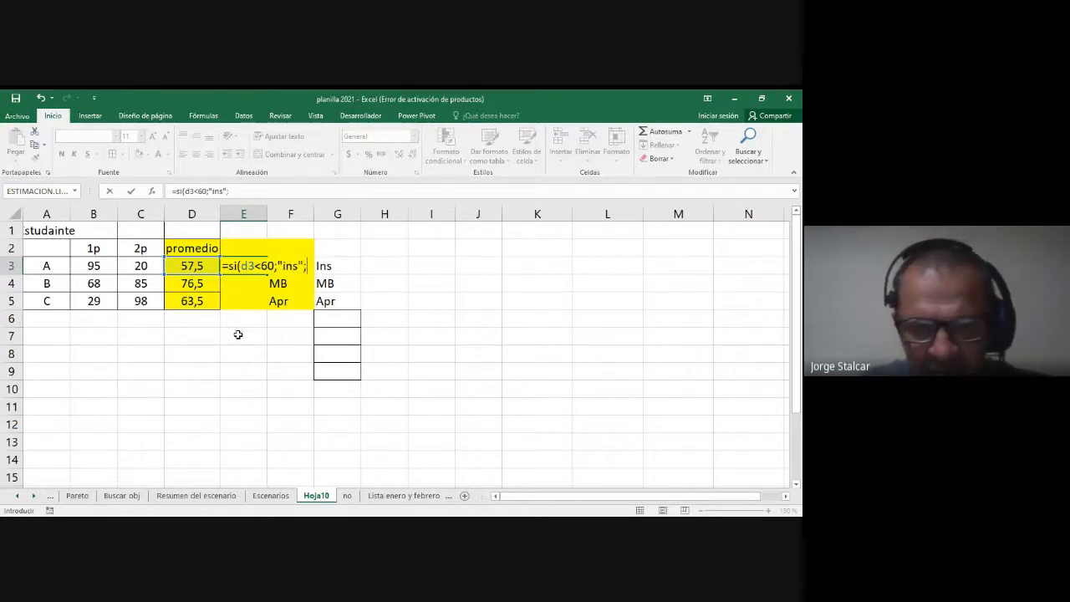
{"action": "type", "text": "si"}
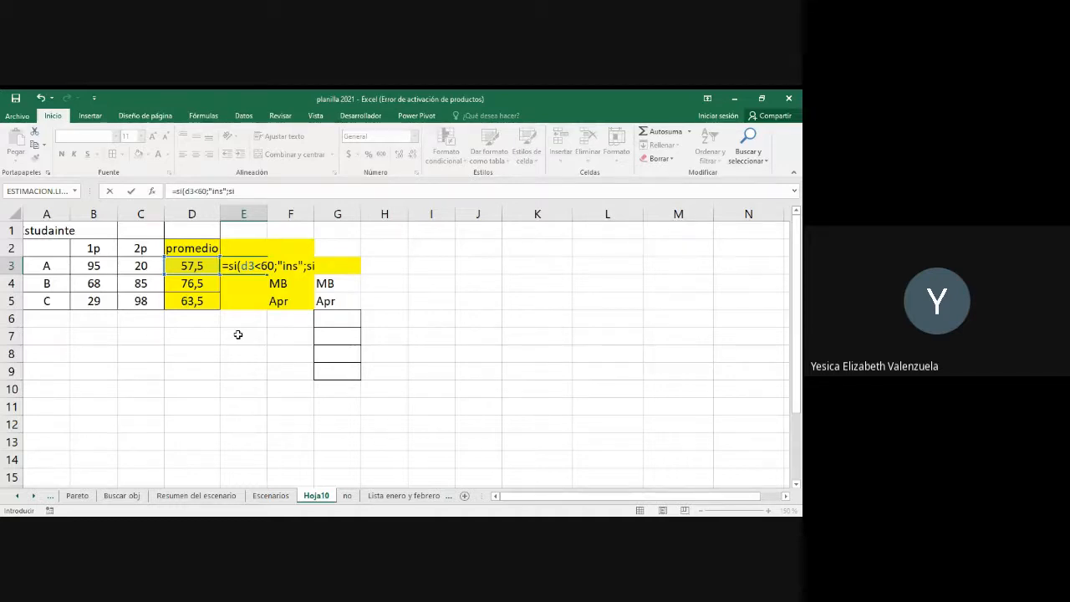
{"action": "type", "text": "("}
Step: Try d3>=60 as the condition of the second SI in the E3 formula
{"action": "type", "text": "d3"}
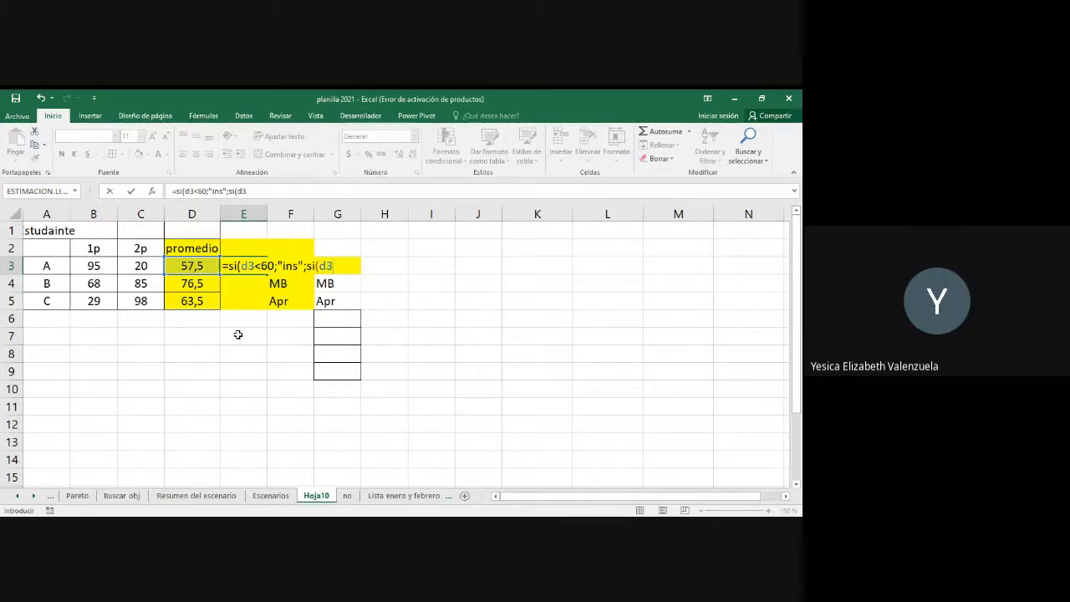
{"action": "type", "text": ">69"}
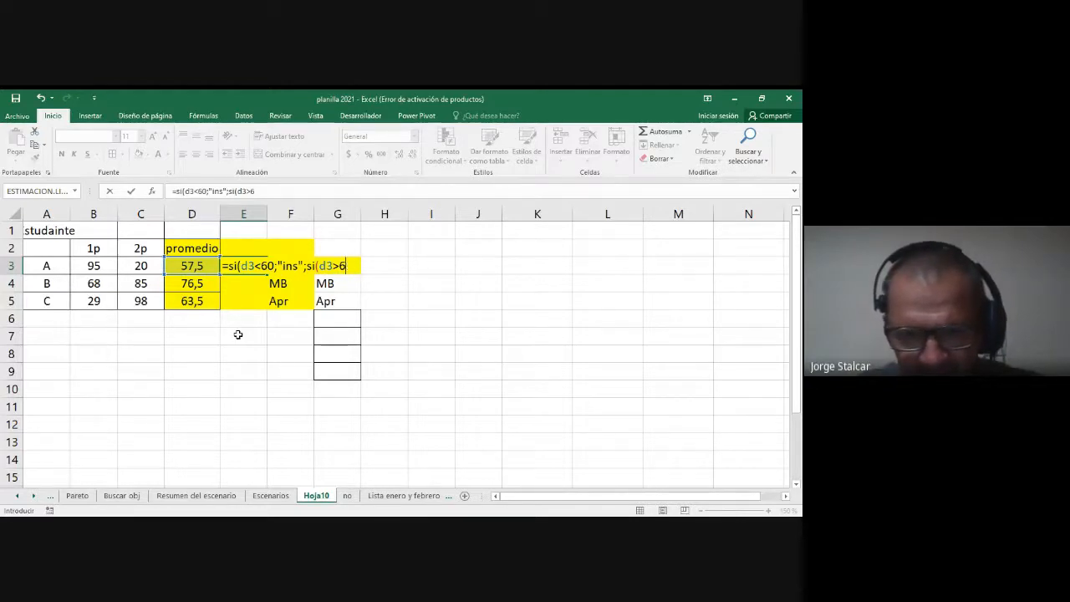
{"action": "key", "text": "BackSpace"}
{"action": "type", "text": "0"}
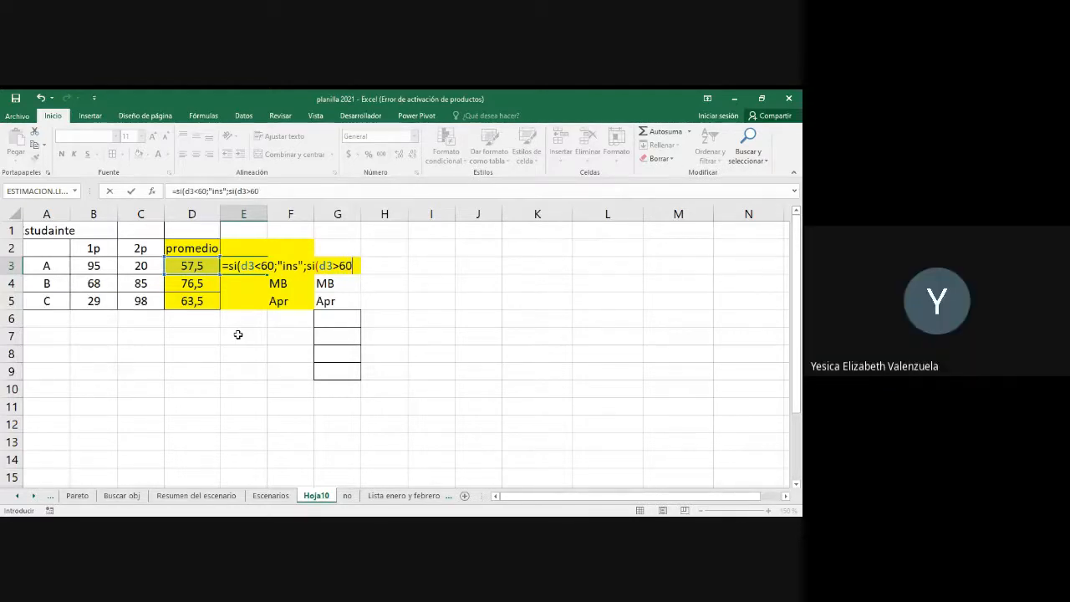
{"action": "key", "text": "BackSpace"}
{"action": "key", "text": "BackSpace"}
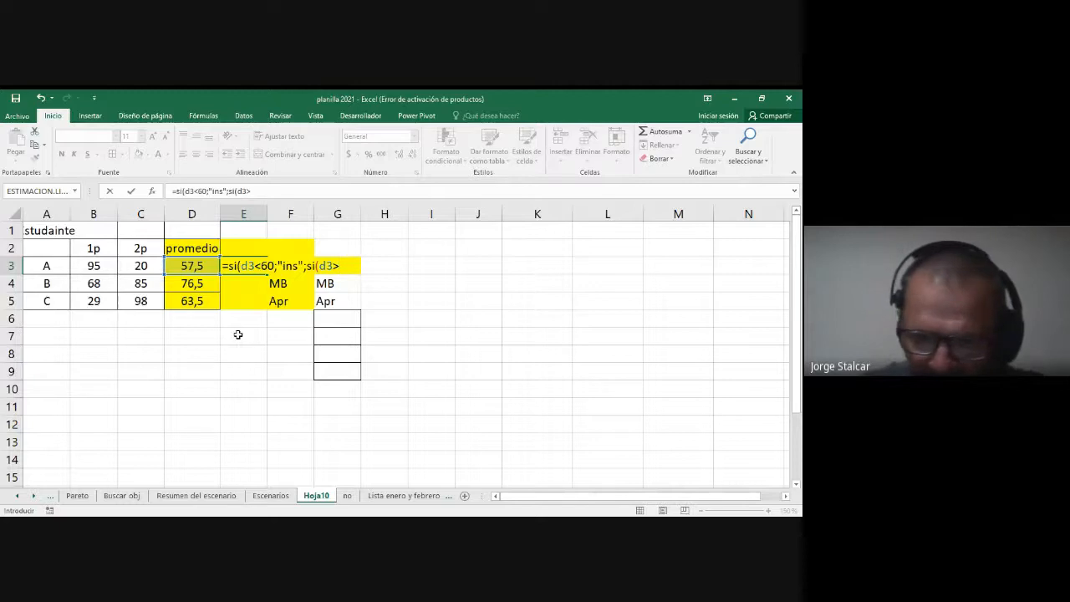
{"action": "type", "text": "=60"}
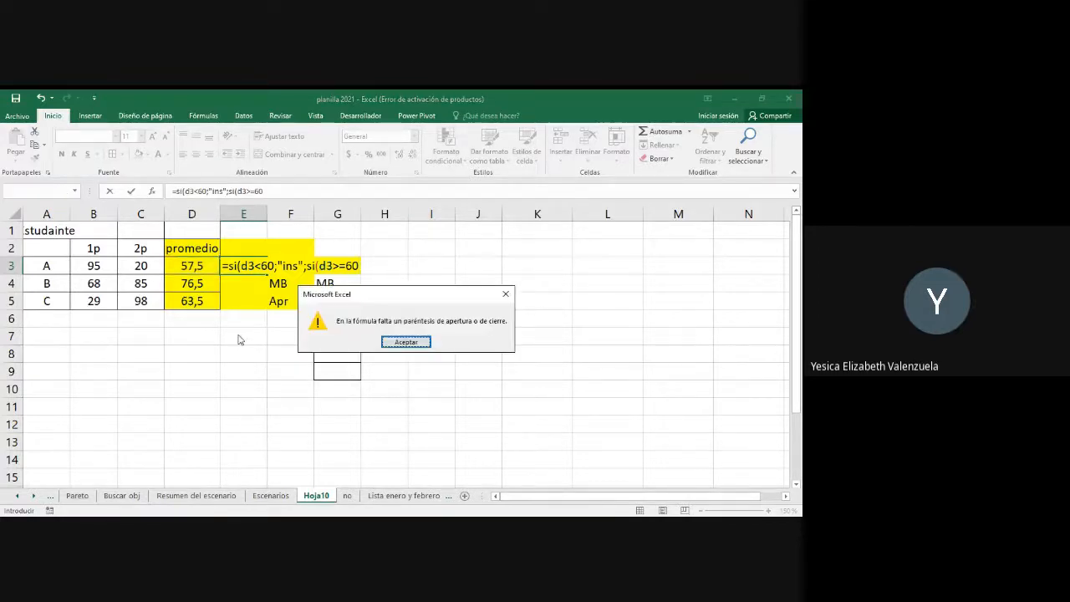
{"action": "key", "text": "Return"}
Step: Try the chained comparison 60<=d3<70 as the second SI's condition, and clear it again
{"action": "key", "text": "BackSpace"}
{"action": "key", "text": "BackSpace"}
{"action": "key", "text": "BackSpace"}
{"action": "key", "text": "BackSpace"}
{"action": "key", "text": "BackSpace"}
{"action": "type", "text": "60"}
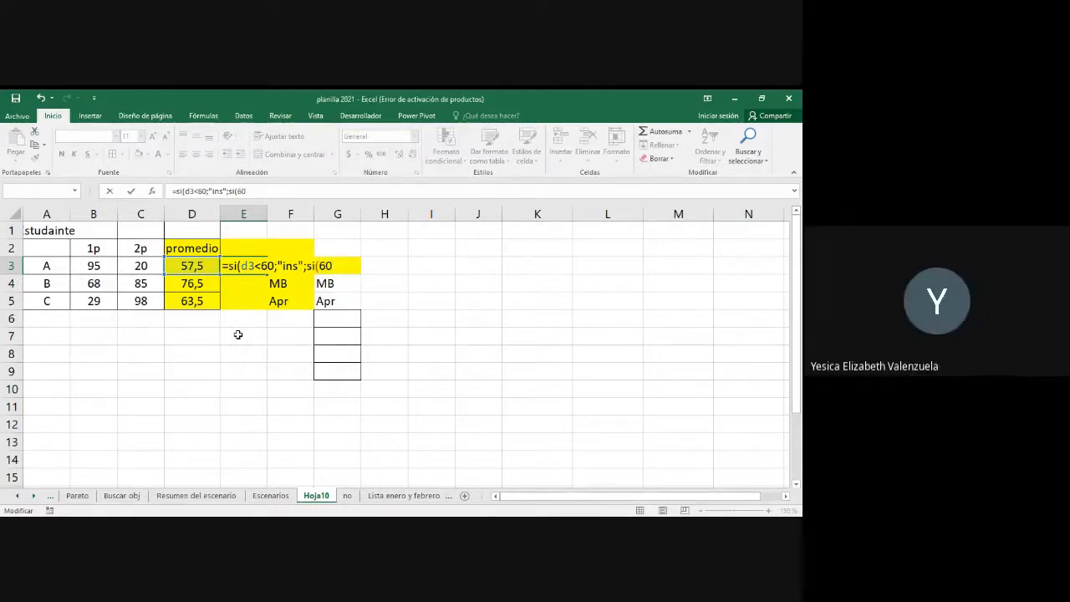
{"action": "type", "text": "<=d3"}
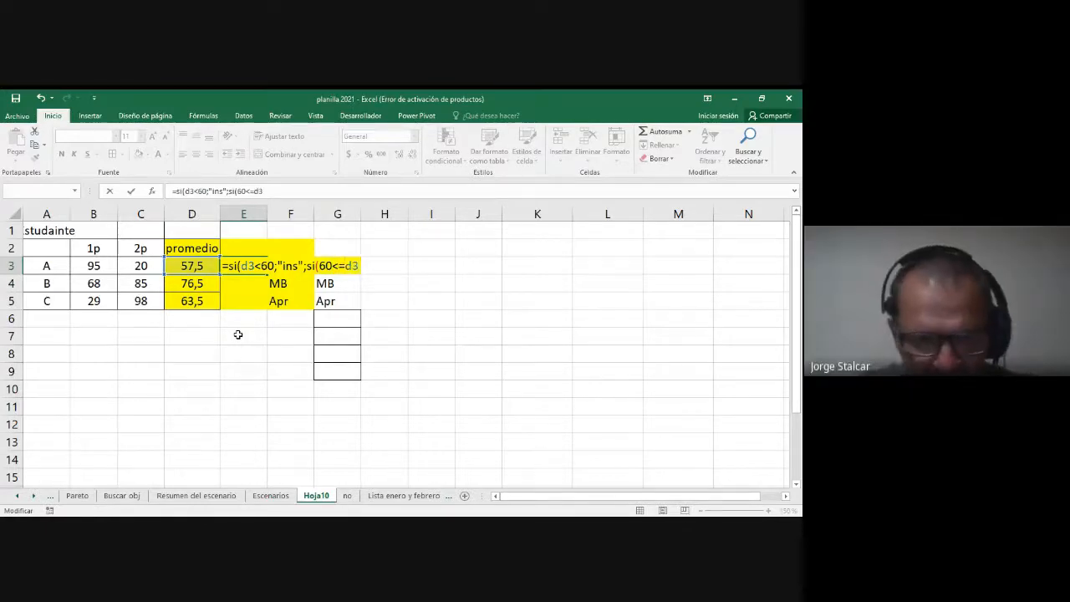
{"action": "type", "text": "<70"}
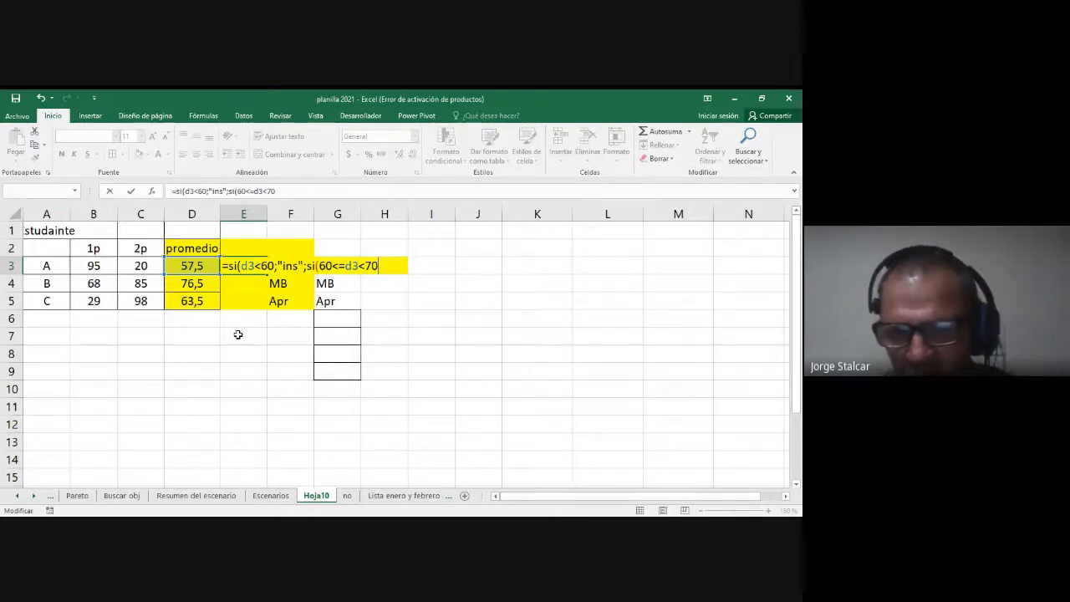
{"action": "key", "text": "BackSpace"}
{"action": "key", "text": "BackSpace"}
{"action": "key", "text": "BackSpace"}
{"action": "key", "text": "BackSpace"}
{"action": "key", "text": "BackSpace"}
{"action": "key", "text": "BackSpace"}
{"action": "key", "text": "BackSpace"}
{"action": "key", "text": "BackSpace"}
{"action": "key", "text": "BackSpace"}
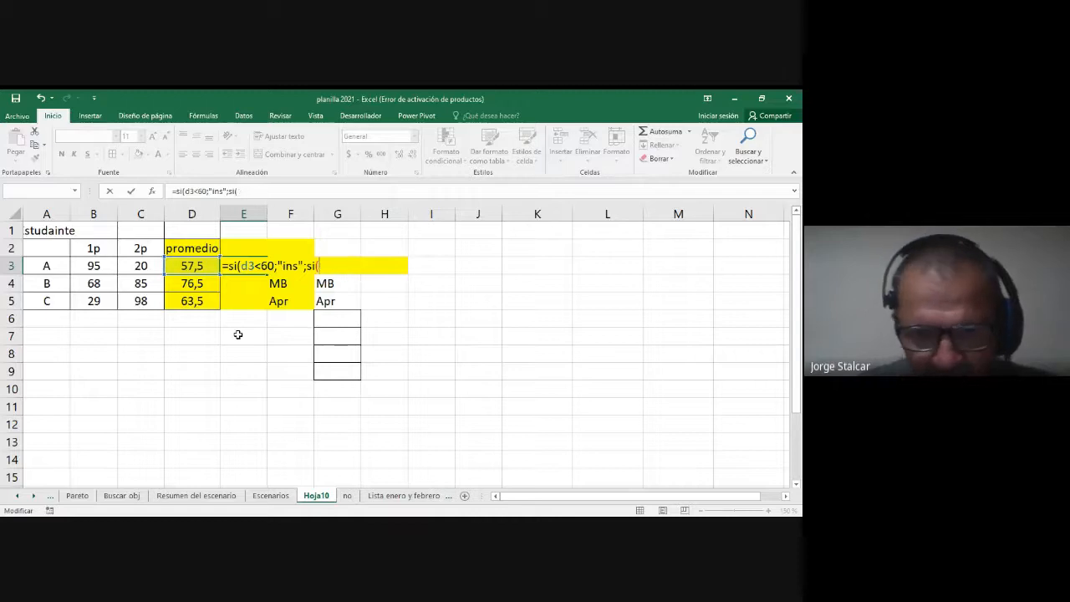
Step: Make the second SI in E3 return "apr" under the combined condition y(d3>=60;d3<70)
{"action": "type", "text": "y("}
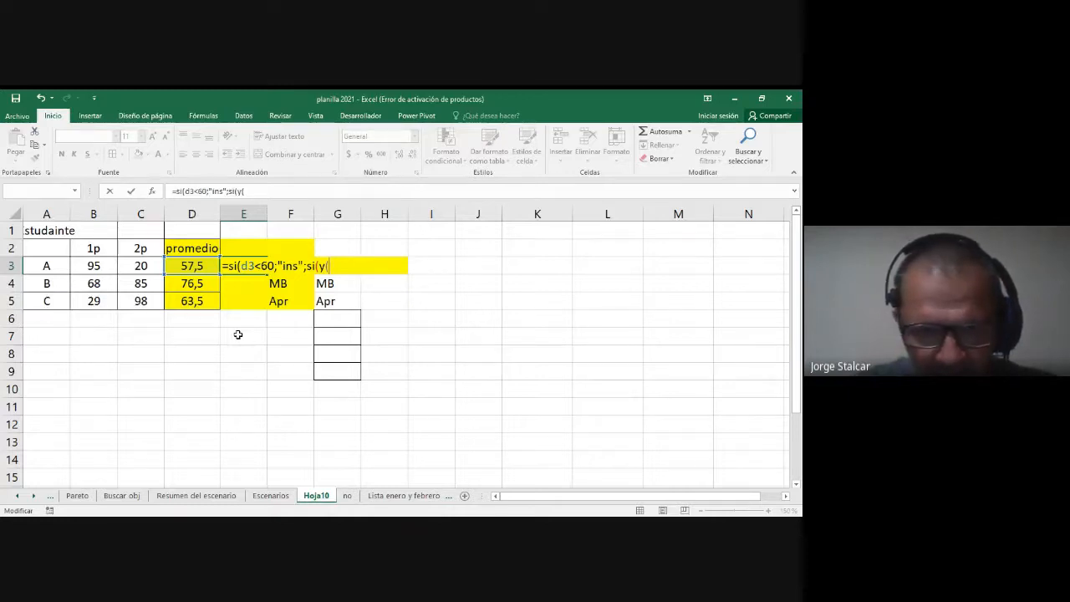
{"action": "type", "text": "d3"}
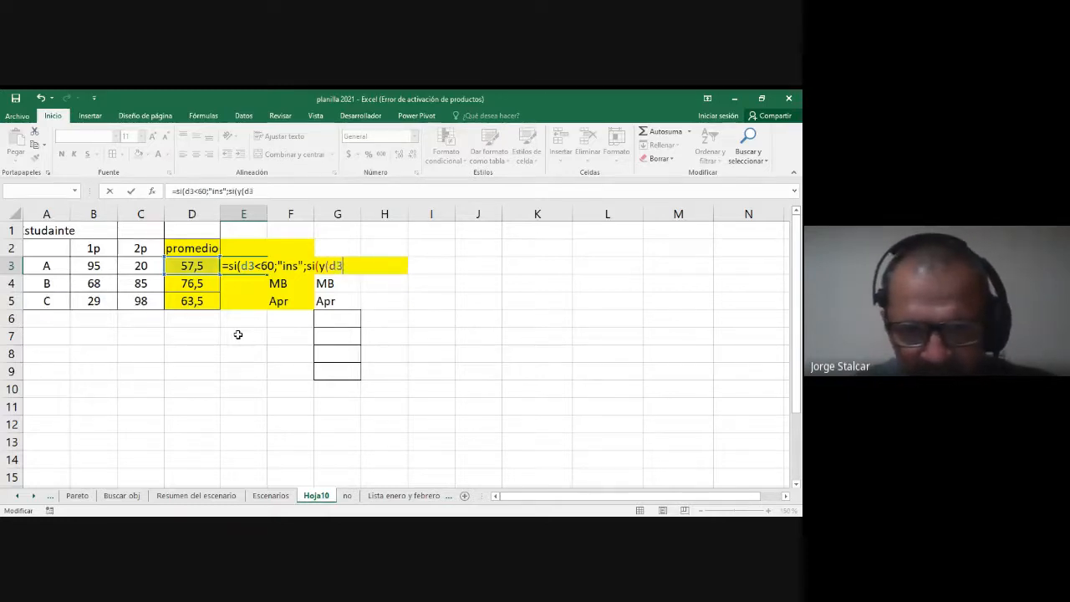
{"action": "type", "text": ">="}
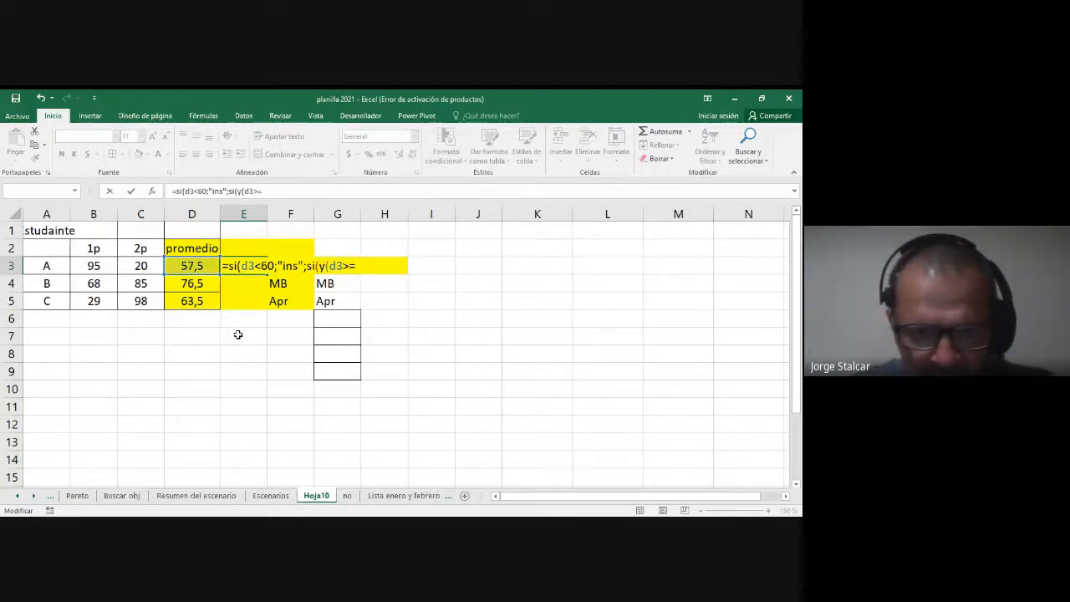
{"action": "type", "text": "60;"}
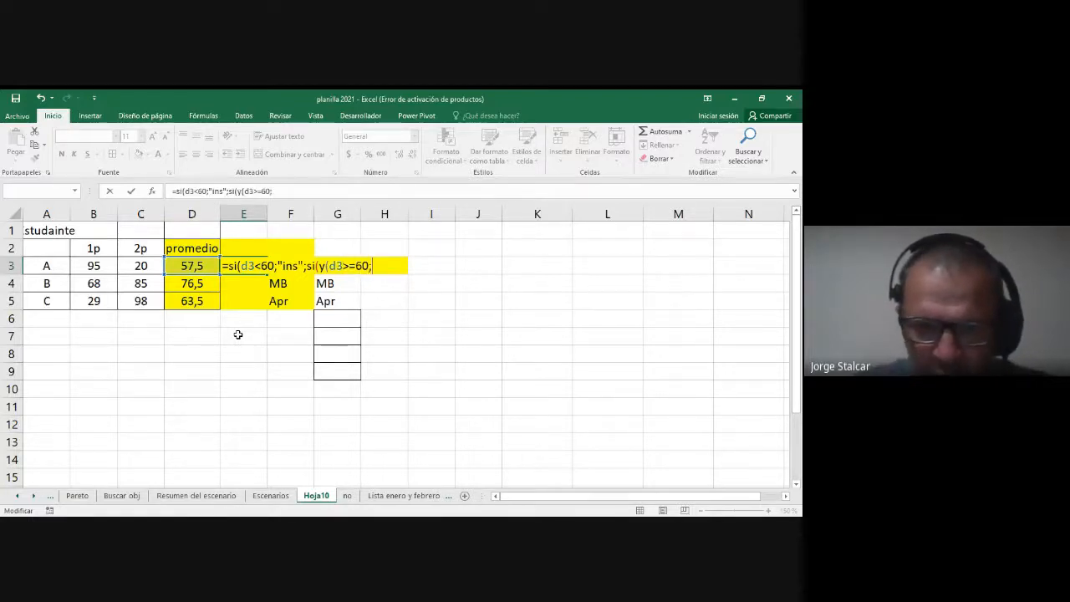
{"action": "type", "text": "d3"}
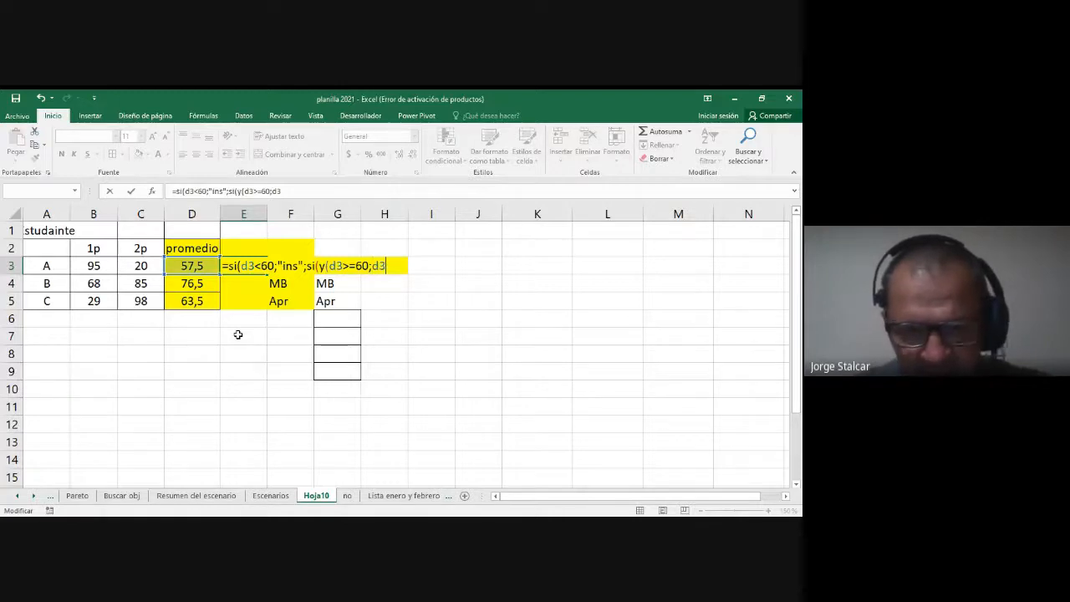
{"action": "type", "text": "<70"}
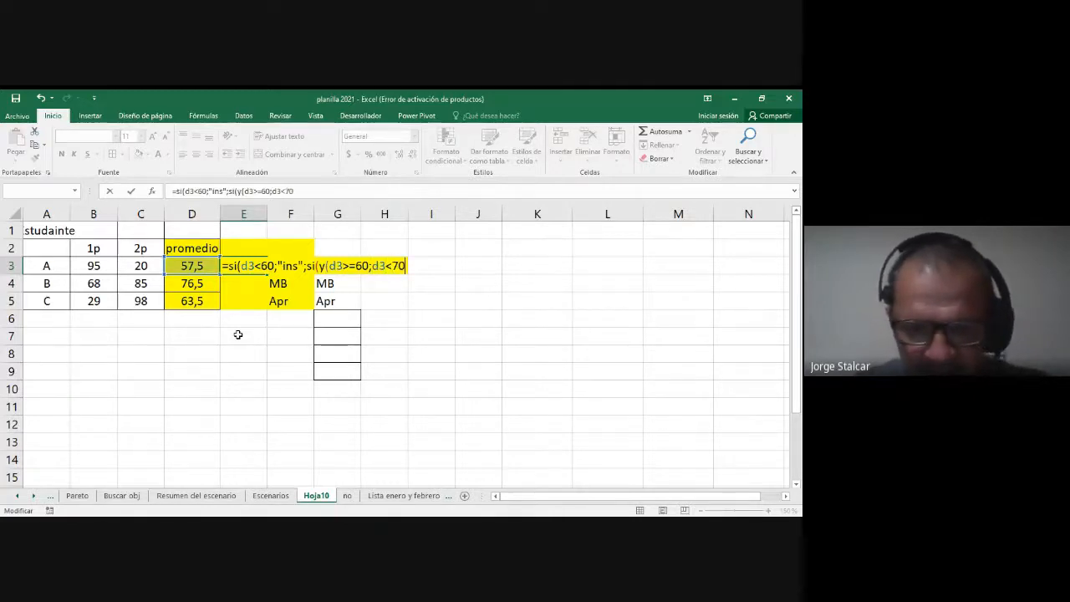
{"action": "type", "text": ")"}
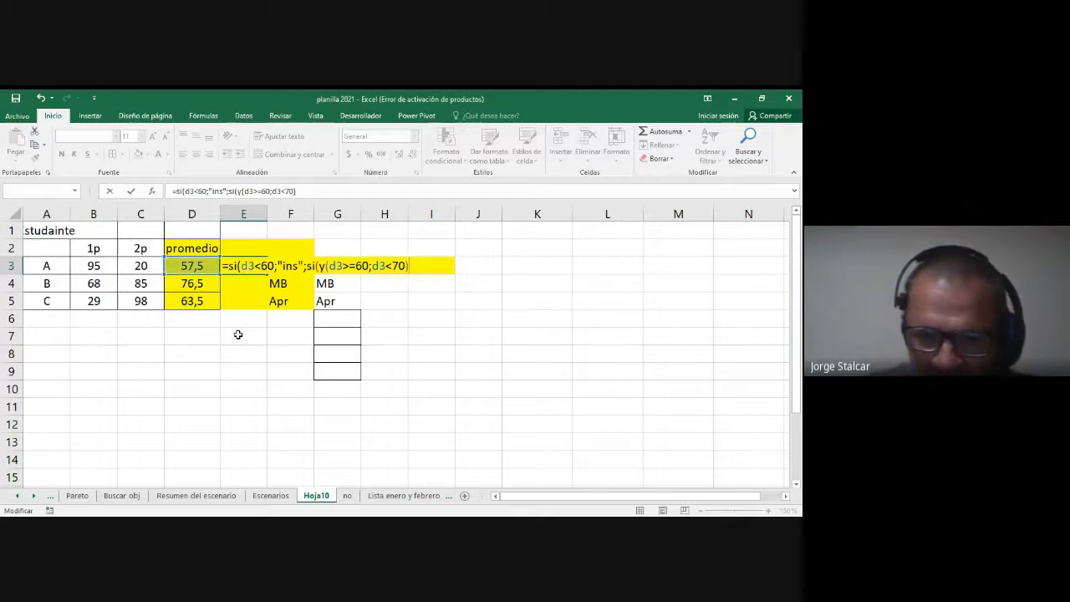
{"action": "type", "text": ";"}
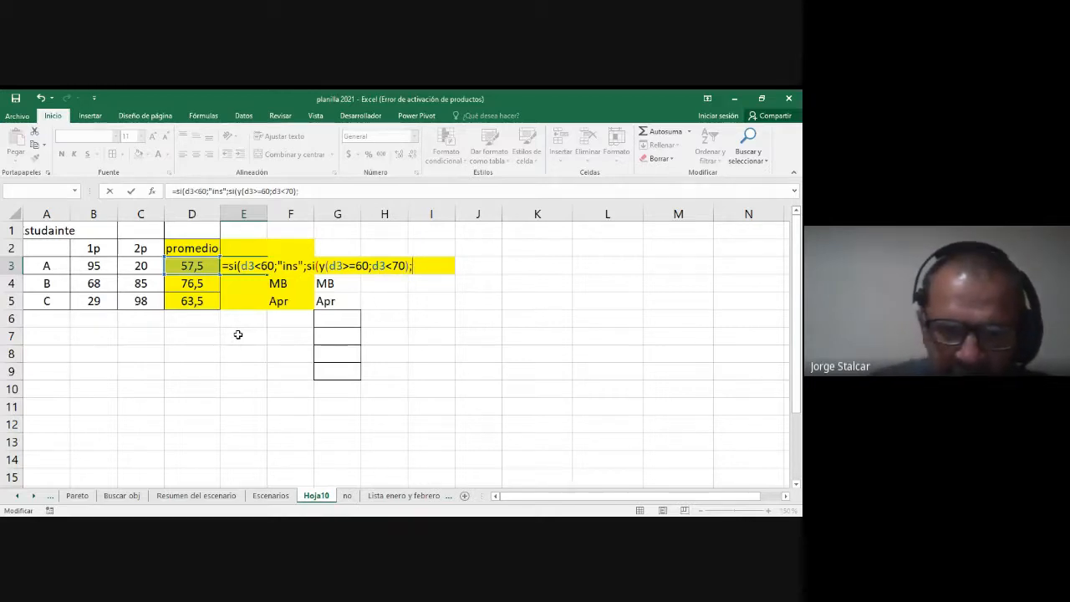
{"action": "type", "text": "\"apr\""}
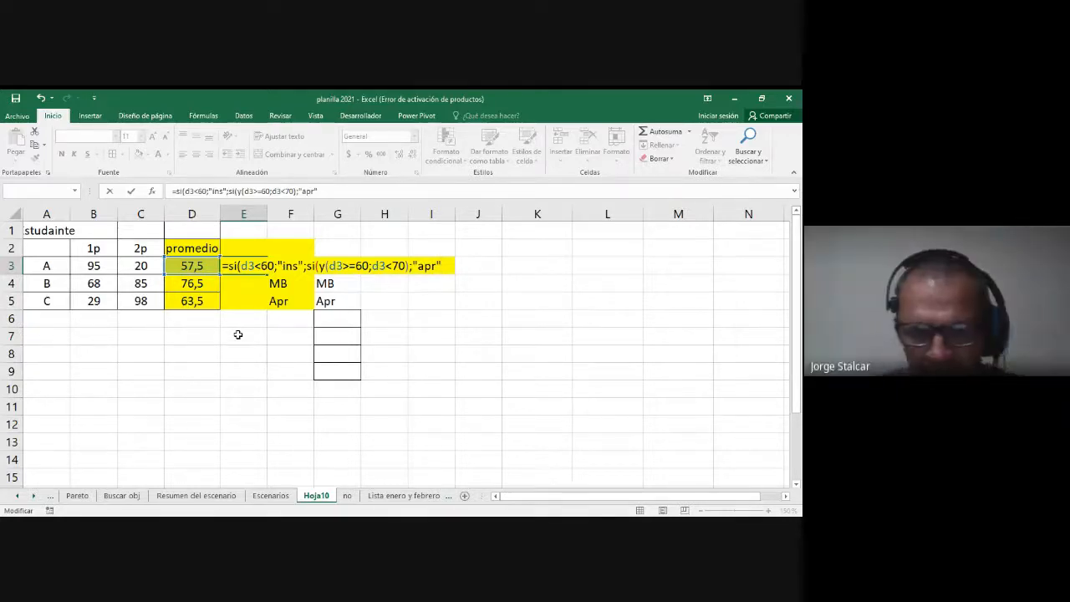
Step: Nest a third SI in the E3 formula that returns "bue" under the combined condition y(d3>=70;d3<75)
{"action": "type", "text": ";si("}
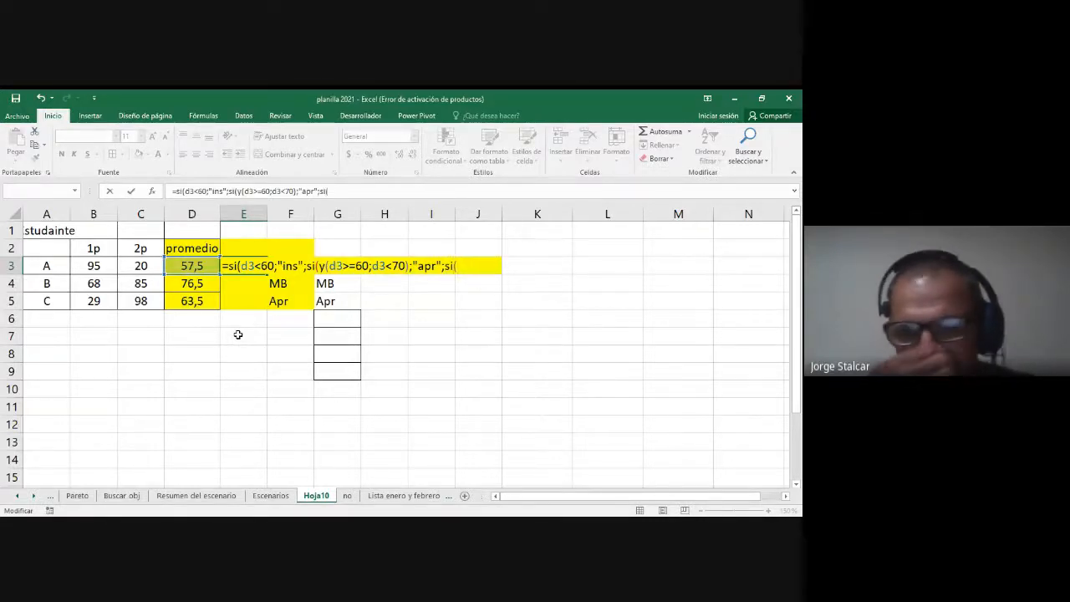
{"action": "type", "text": "y("}
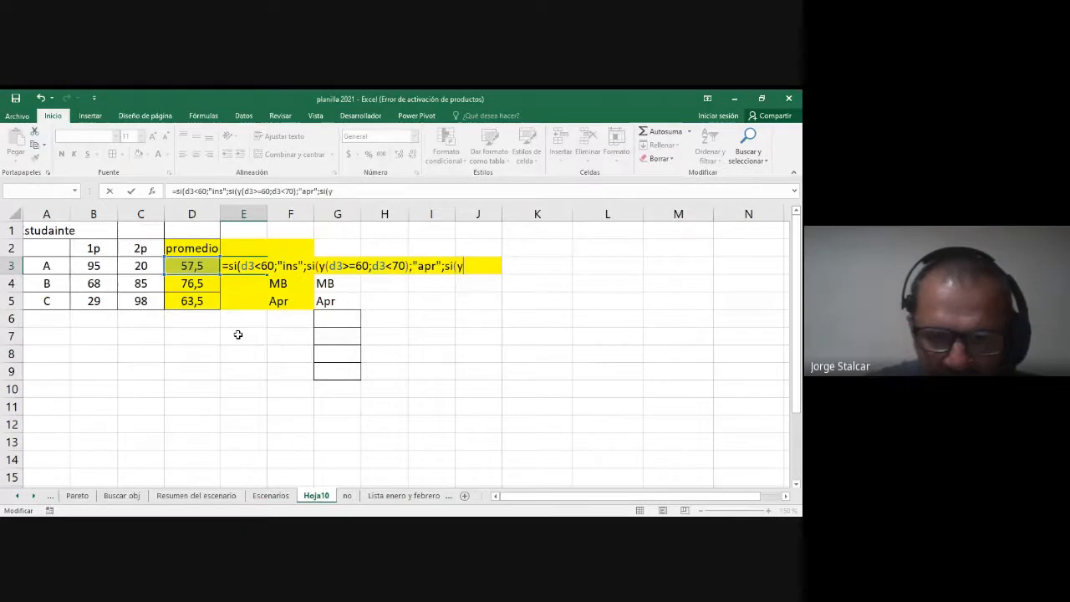
{"action": "type", "text": "d3"}
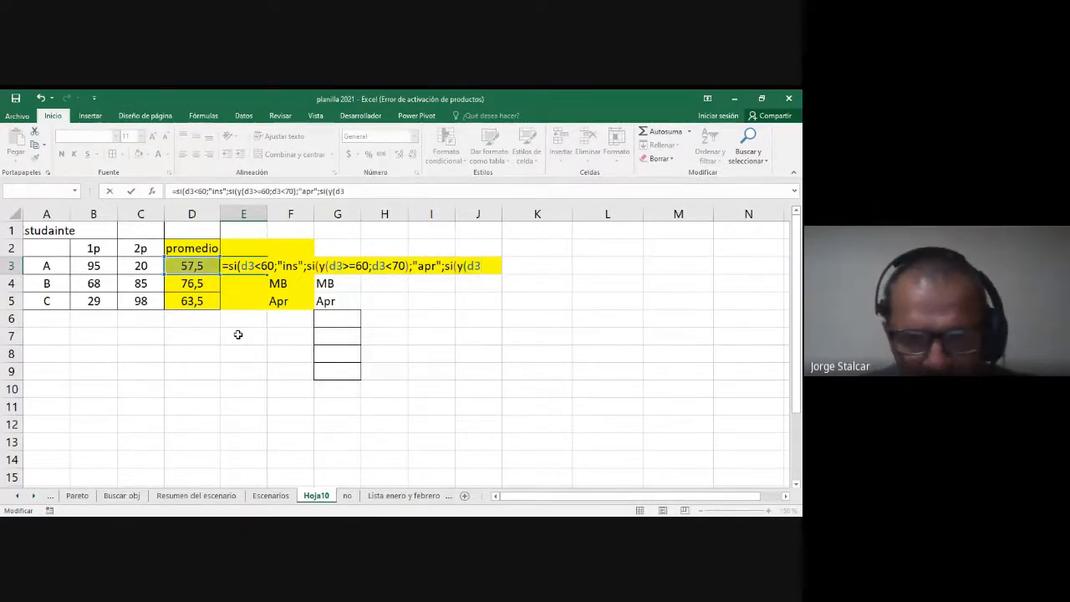
{"action": "type", "text": ">="}
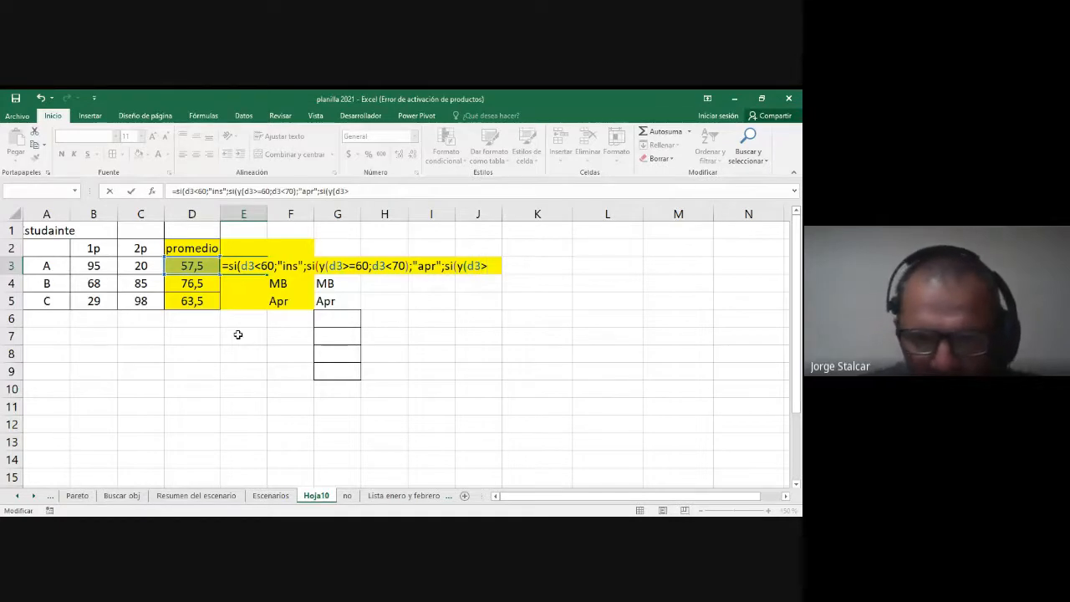
{"action": "type", "text": "70"}
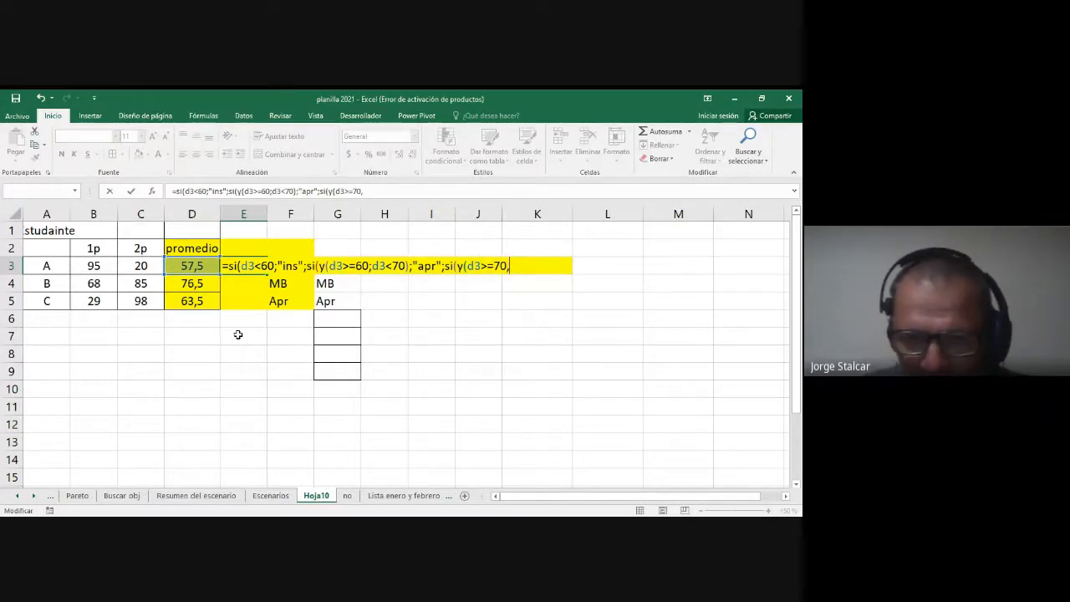
{"action": "type", "text": ";d3"}
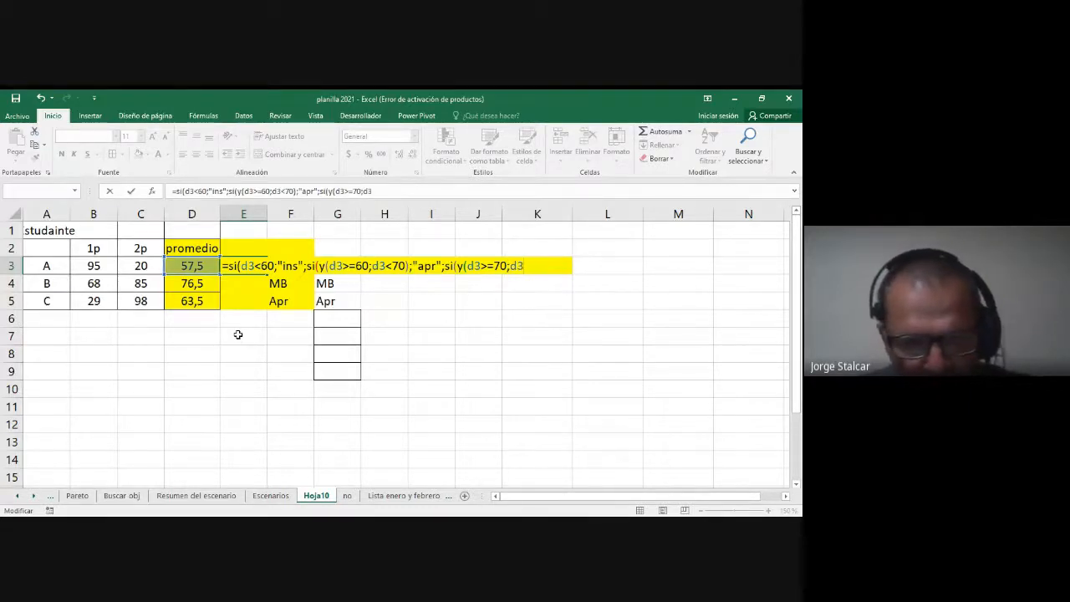
{"action": "type", "text": "<"}
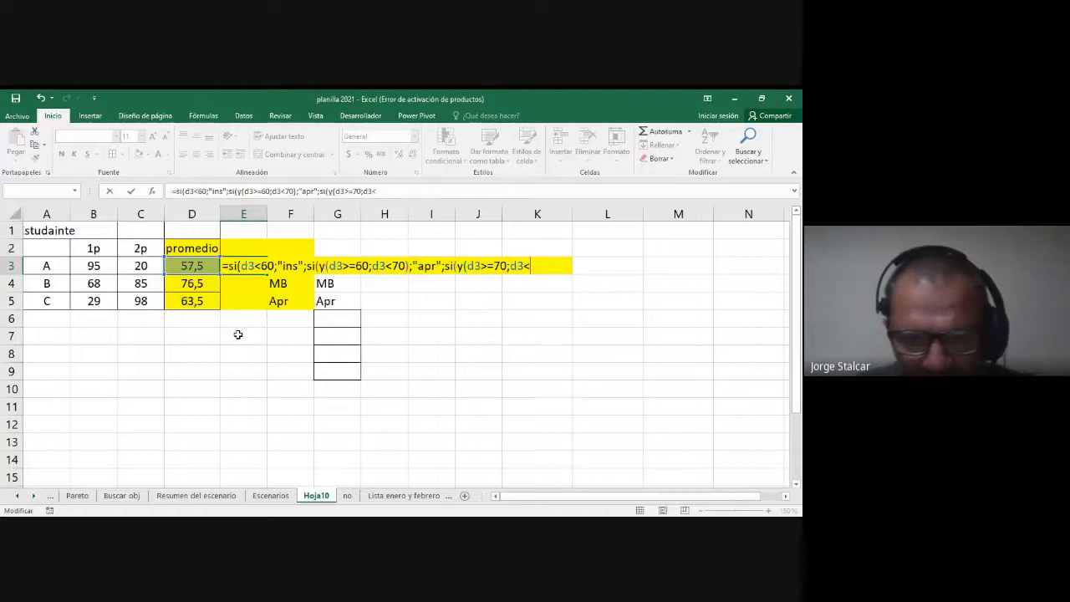
{"action": "type", "text": "75"}
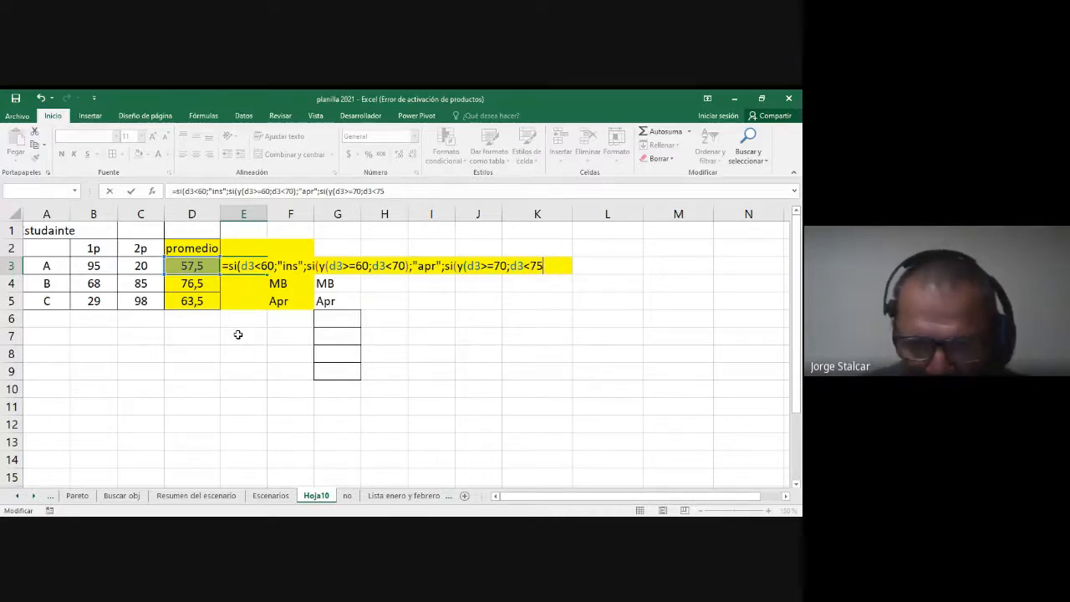
{"action": "type", "text": ");"}
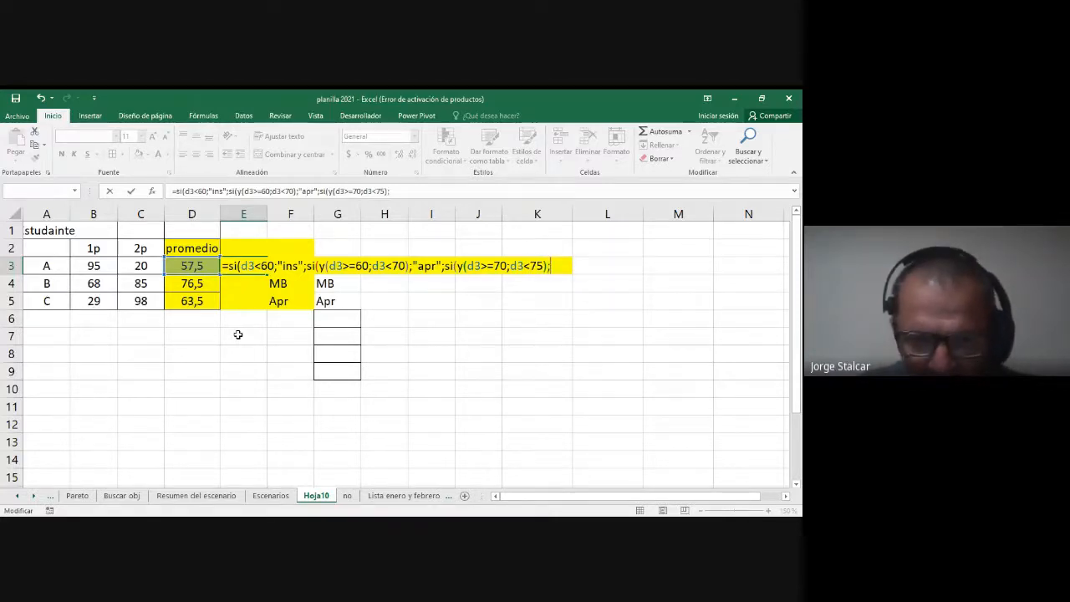
{"action": "type", "text": "\""}
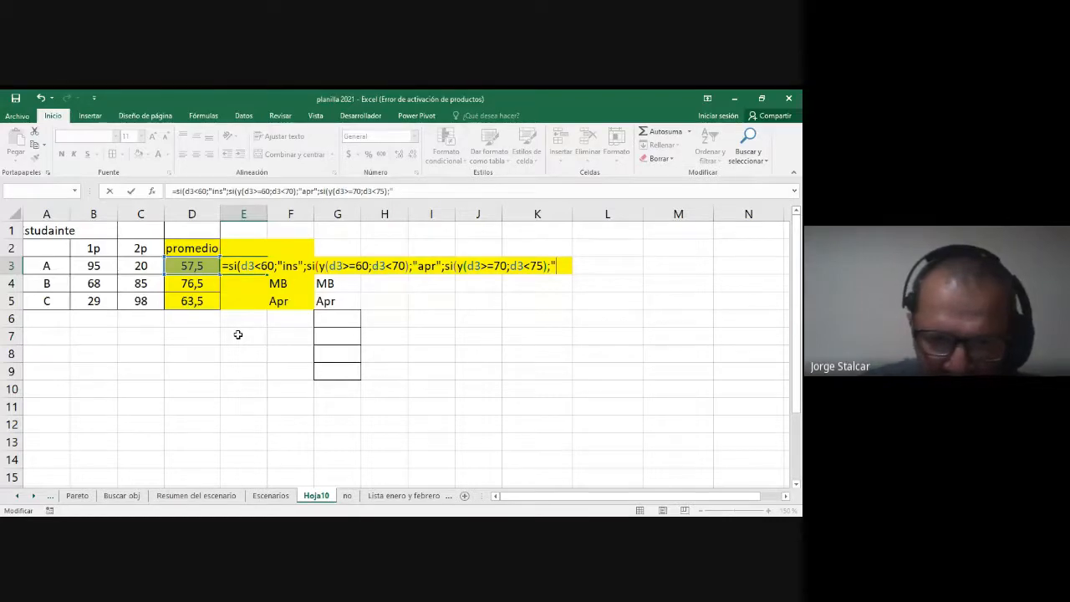
{"action": "type", "text": "bue\""}
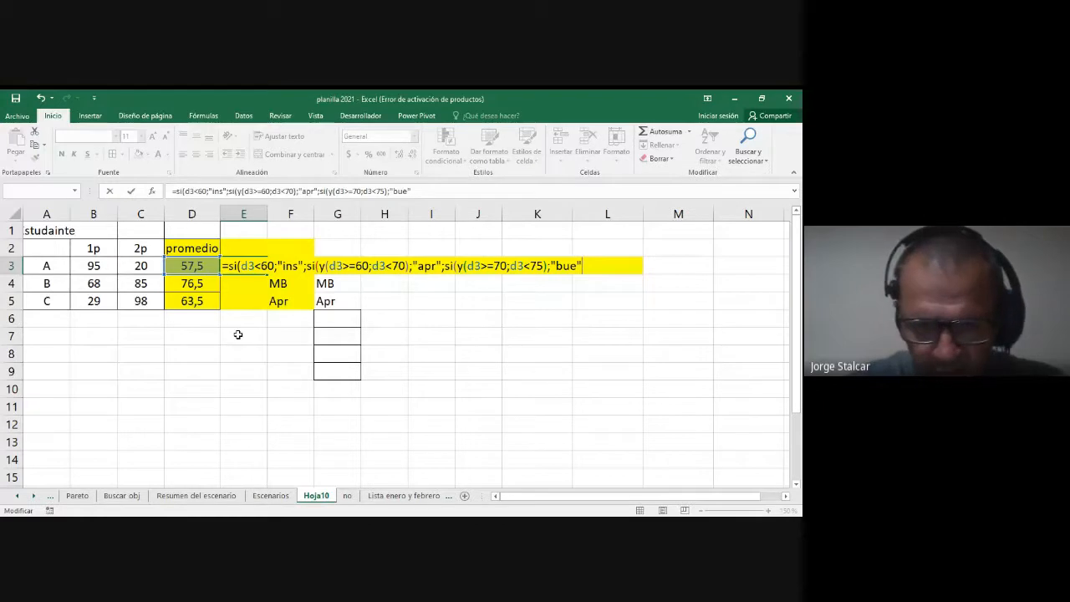
Step: Nest a fourth SI in the E3 formula that returns "MB" when d3<86
{"action": "type", "text": ";"}
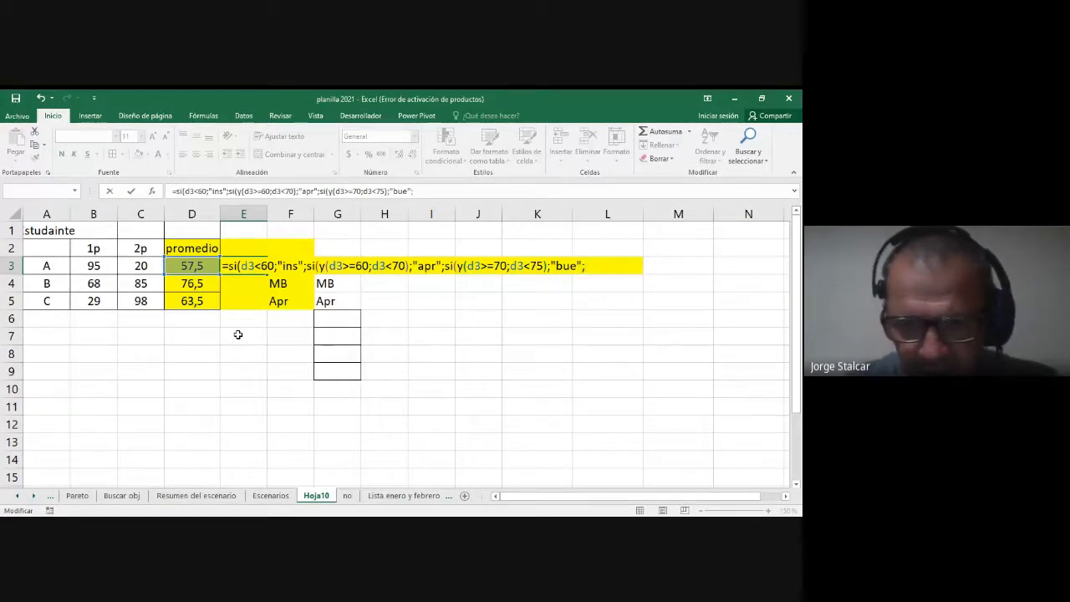
{"action": "type", "text": "si("}
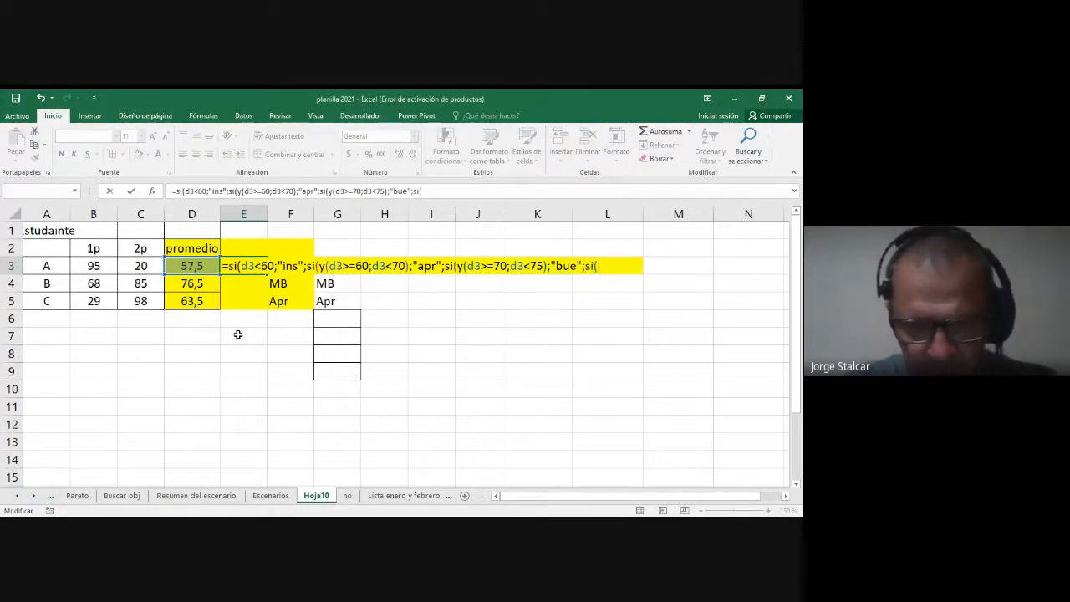
{"action": "type", "text": "d3"}
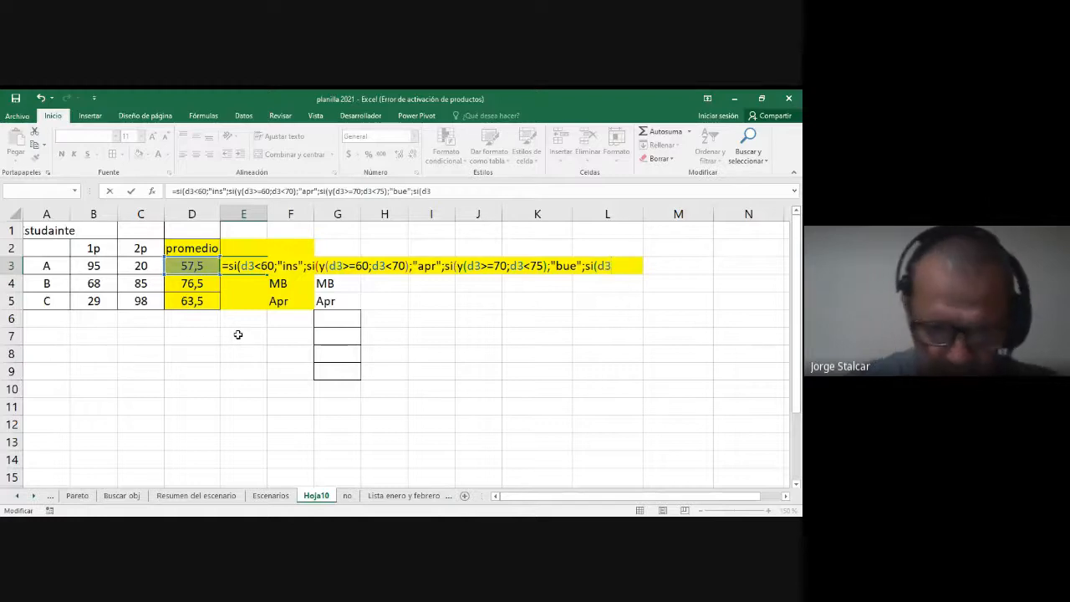
{"action": "type", "text": "<"}
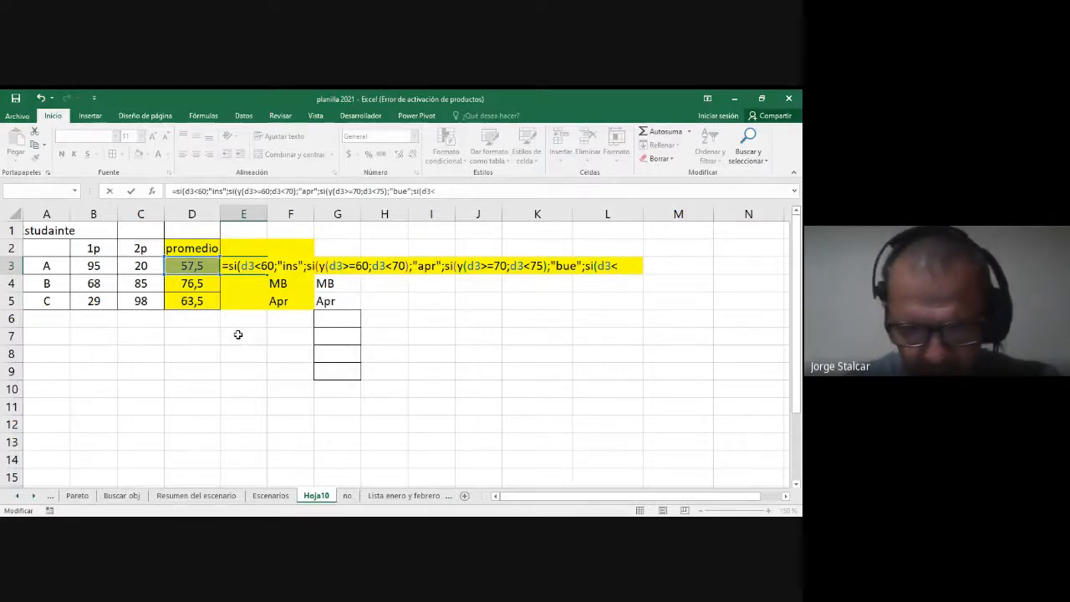
{"action": "type", "text": "86;\"MB"}
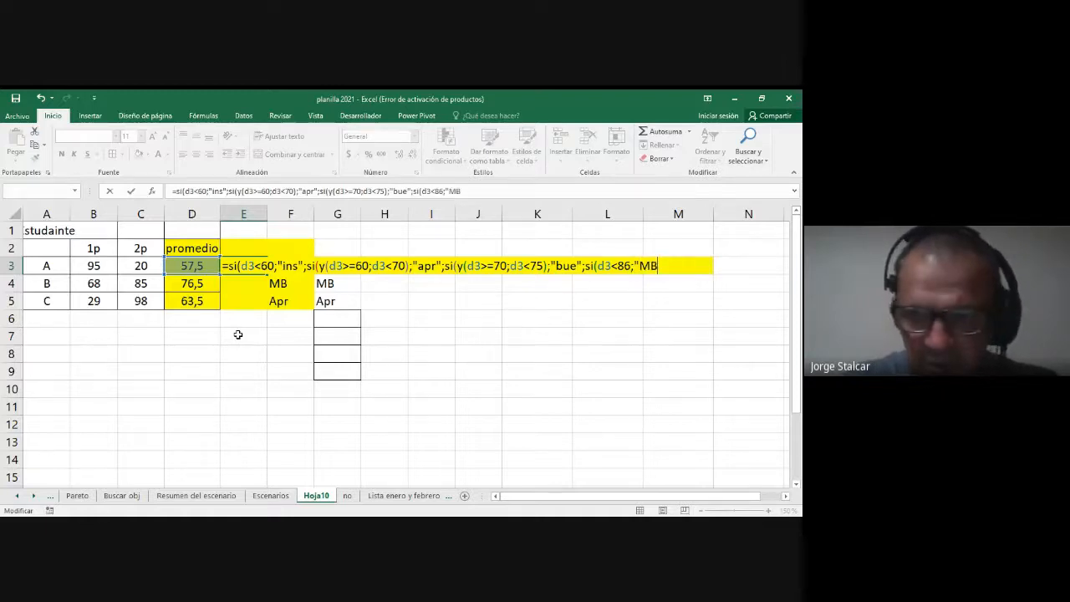
{"action": "type", "text": "\";"}
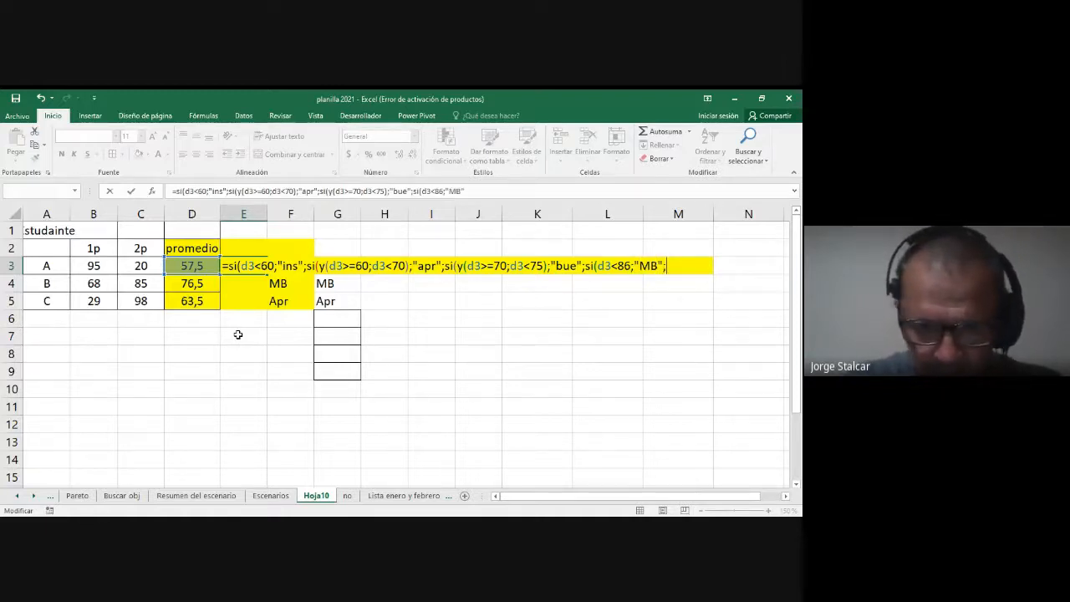
{"action": "type", "text": "si("}
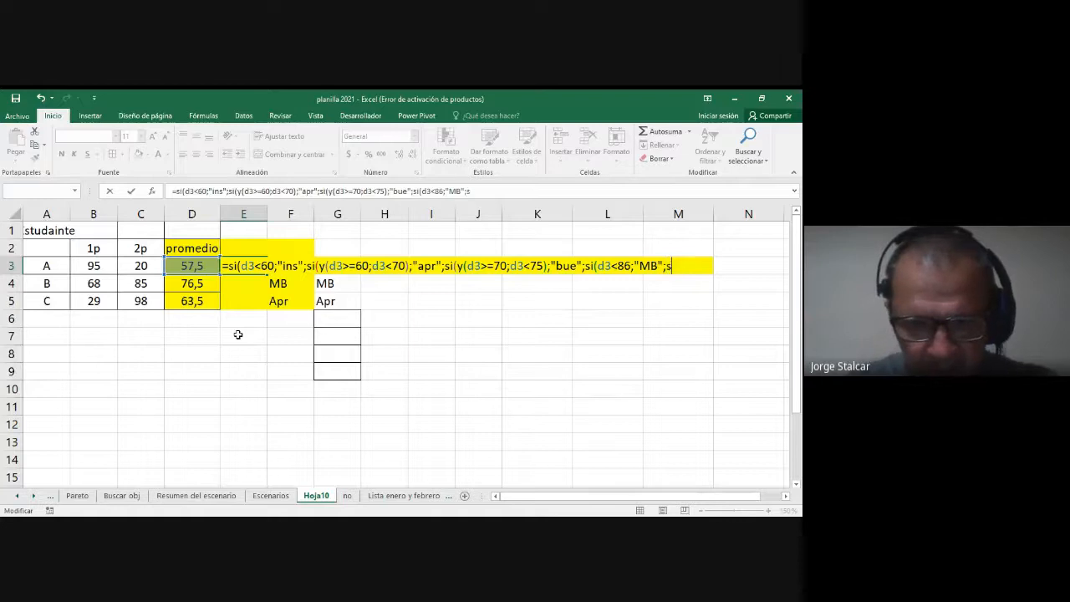
{"action": "type", "text": "d3"}
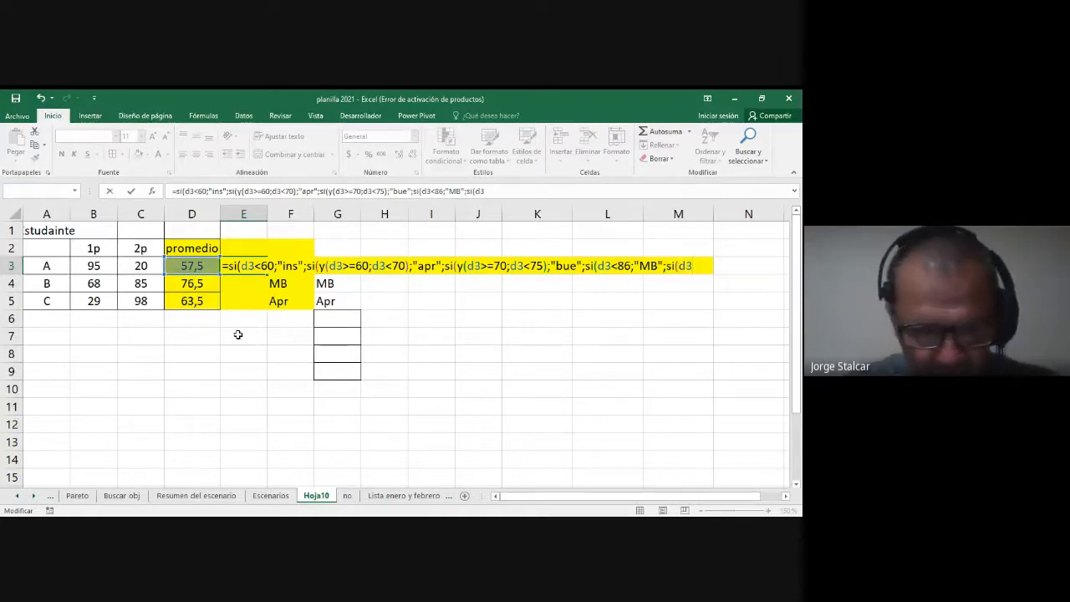
{"action": "type", "text": "<"}
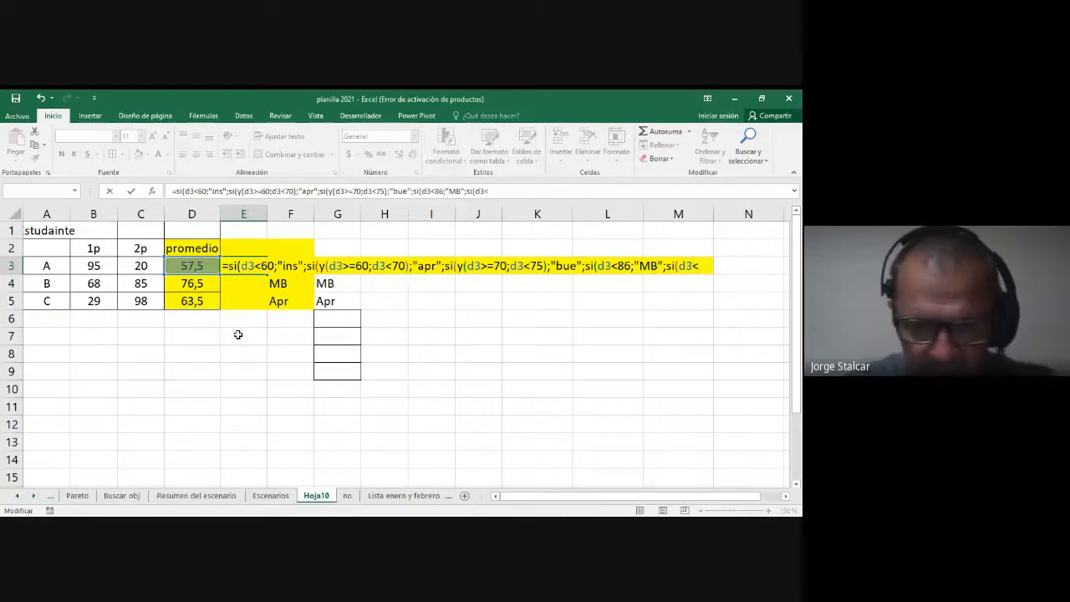
{"action": "type", "text": "96"}
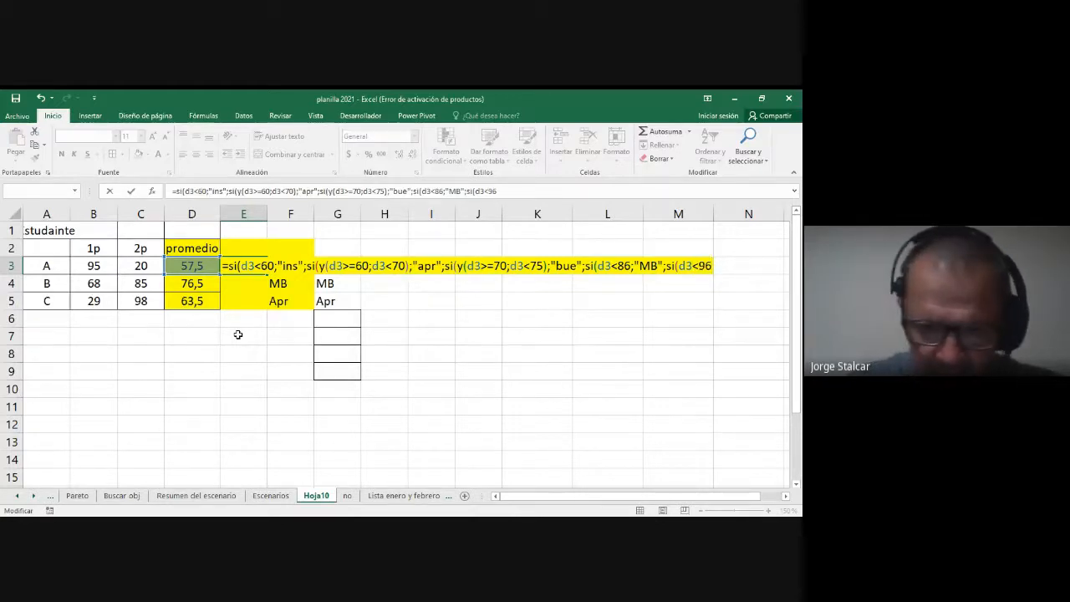
{"action": "type", "text": ";"}
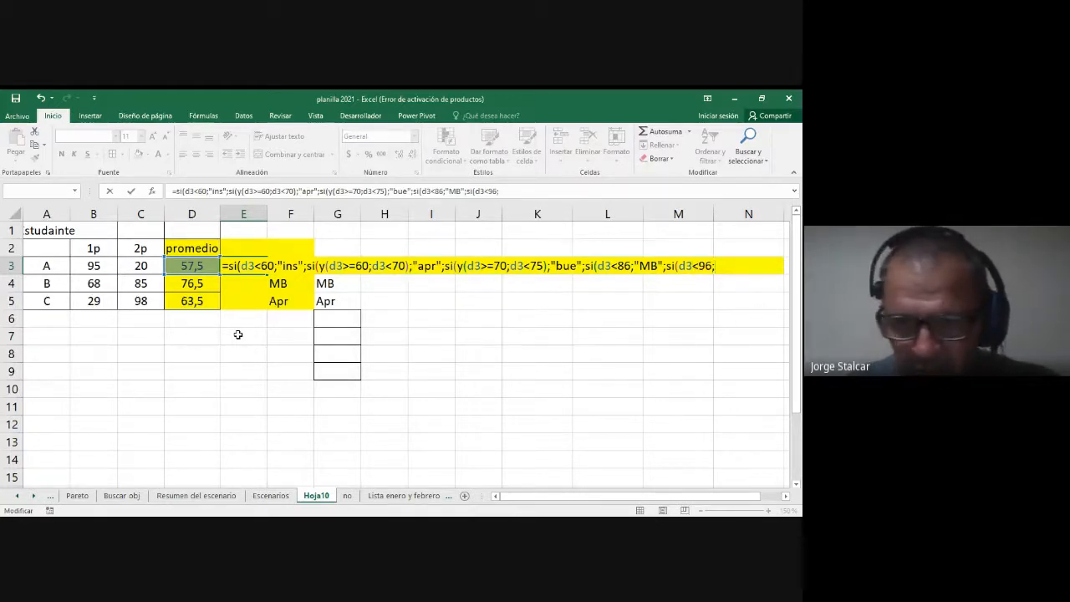
{"action": "type", "text": "\"dis"}
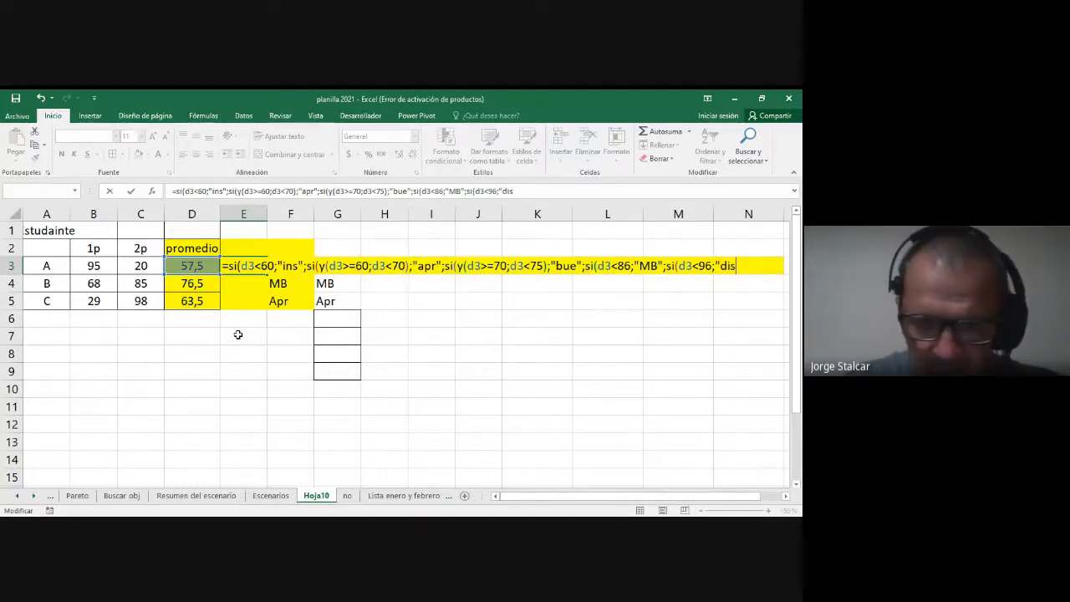
{"action": "type", "text": "\";"}
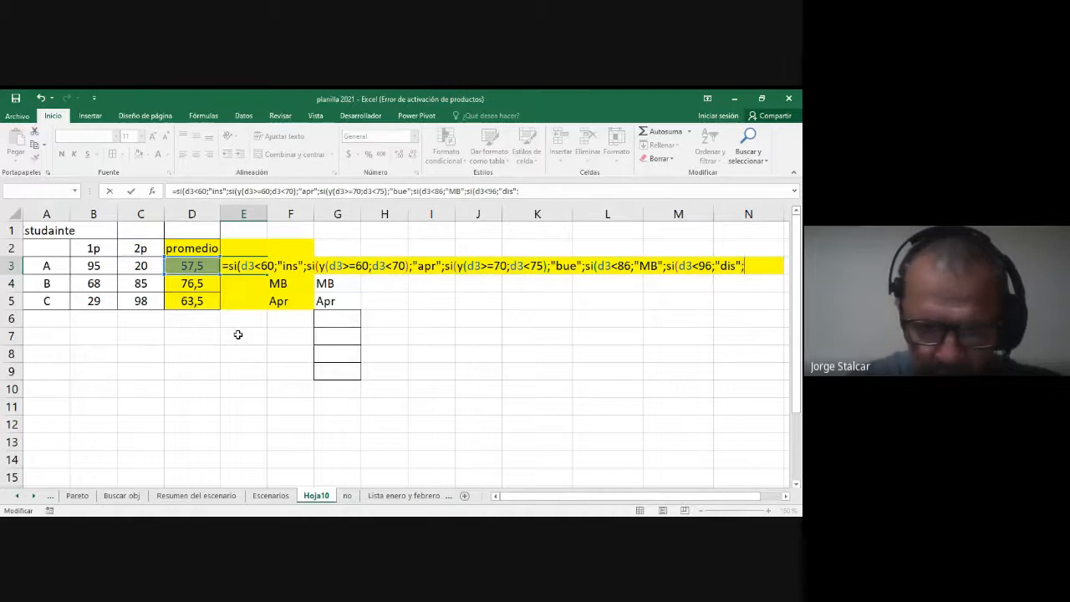
{"action": "type", "text": "\"sob"}
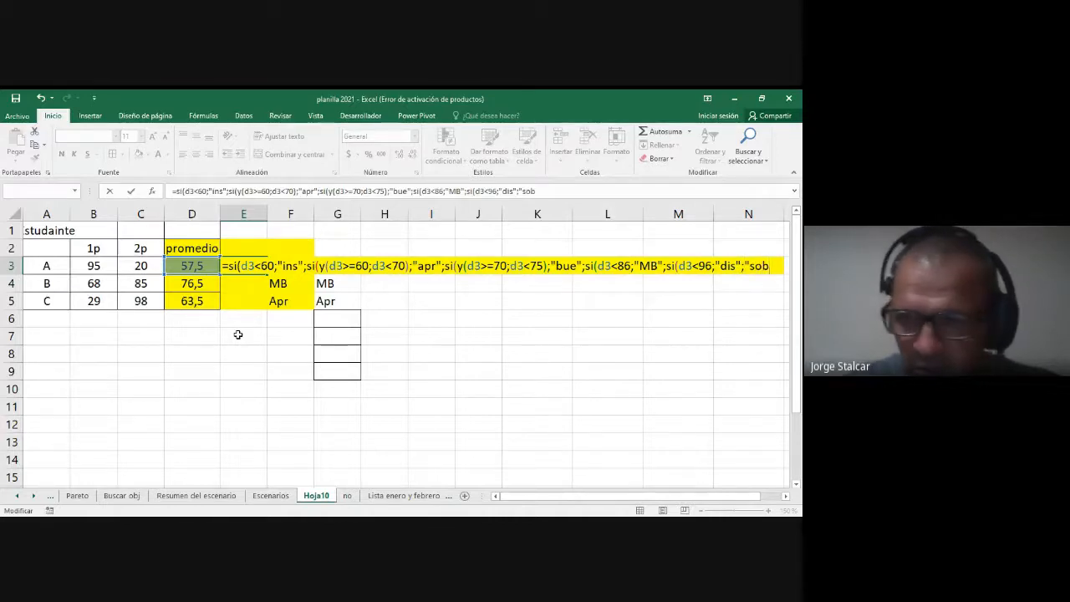
{"action": "type", "text": "\"))))"}
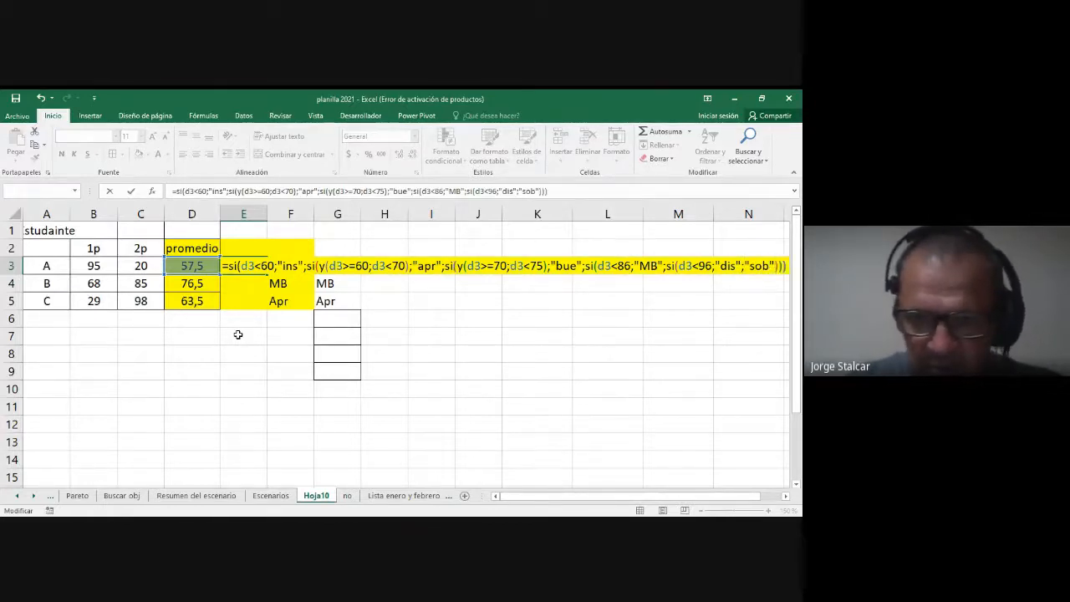
{"action": "type", "text": ")"}
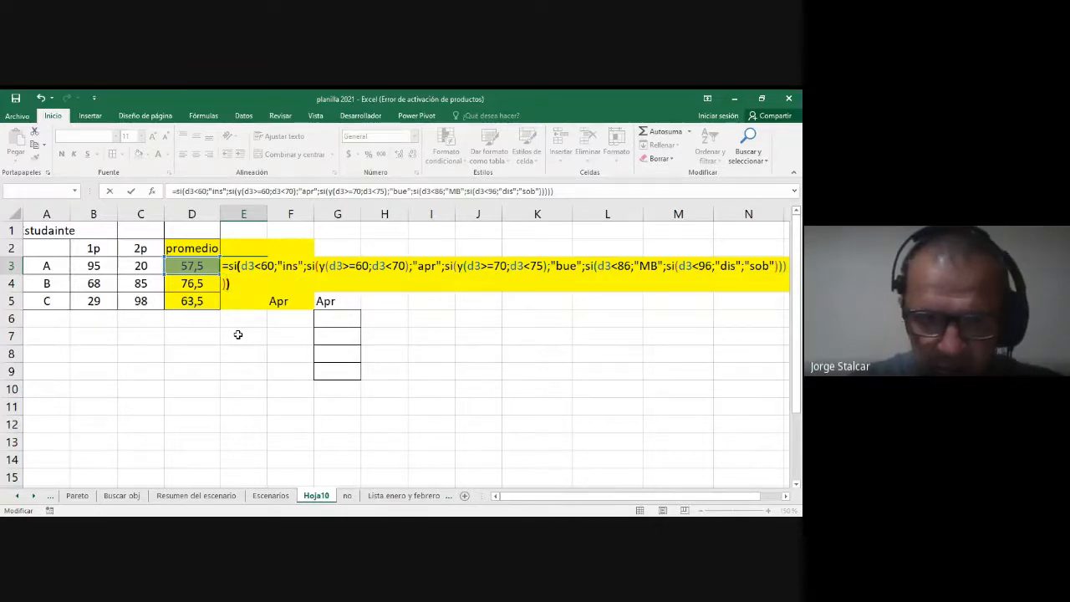
Step: Give the last SI in E3 "sob" as its alternative, close all five nested functions and enter the formula
{"action": "key", "text": "Return"}
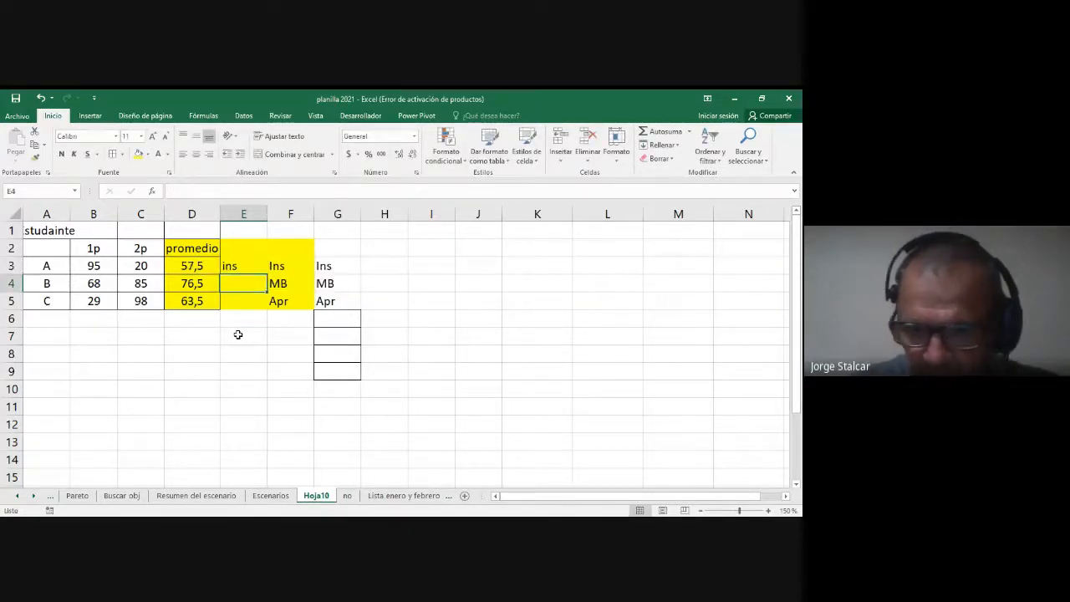
Step: Fill the E3 rating formula down through E5 and check the copied formula in E4
{"action": "key", "text": "Up"}
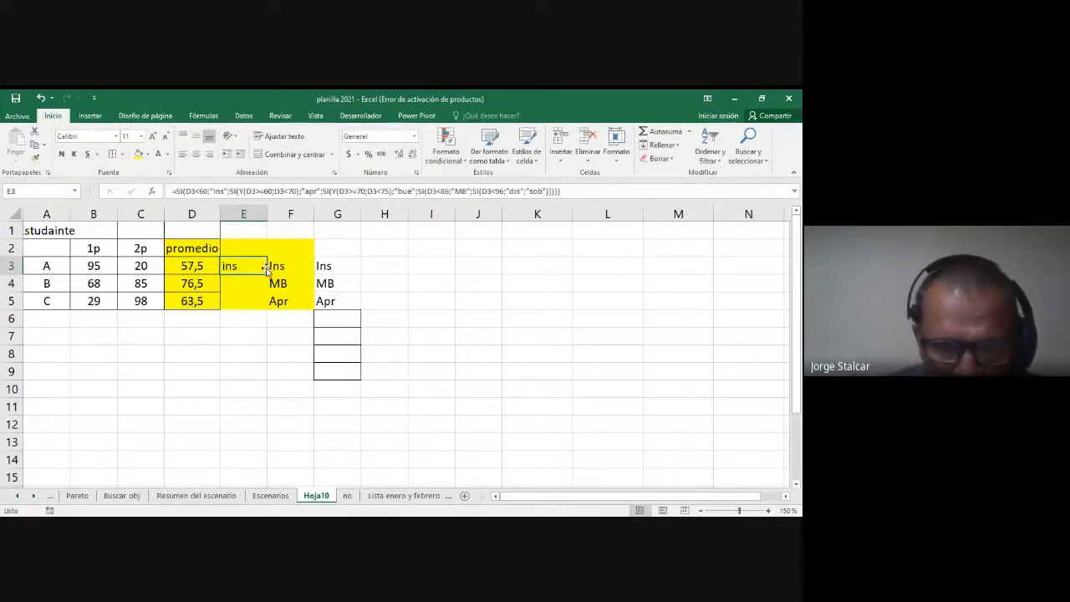
{"action": "left_click_drag", "start_coordinate": [265, 270], "coordinate": [279, 304]}
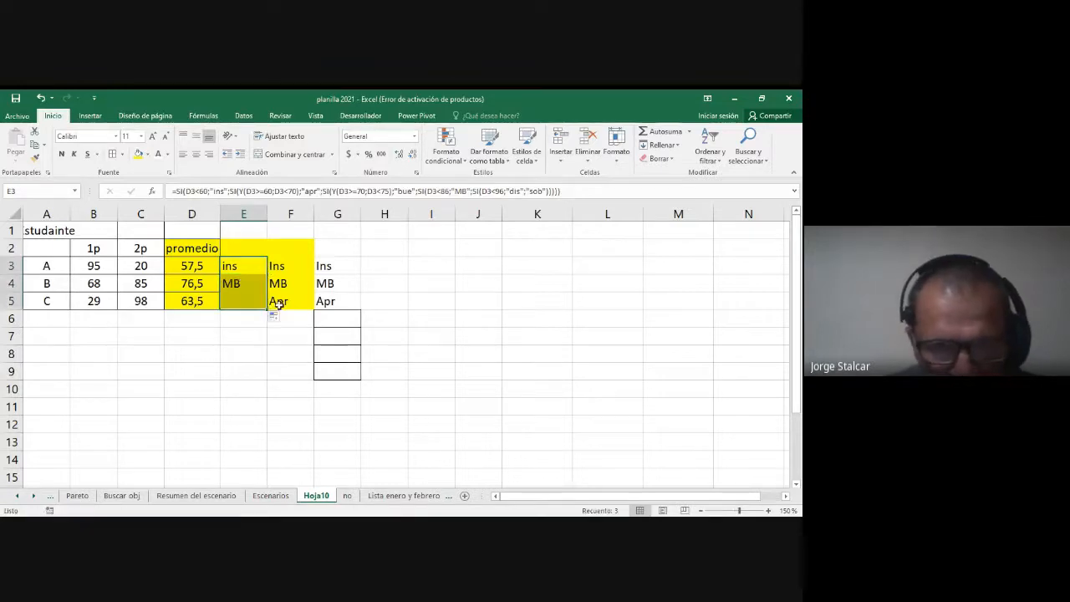
{"action": "left_click", "coordinate": [250, 282]}
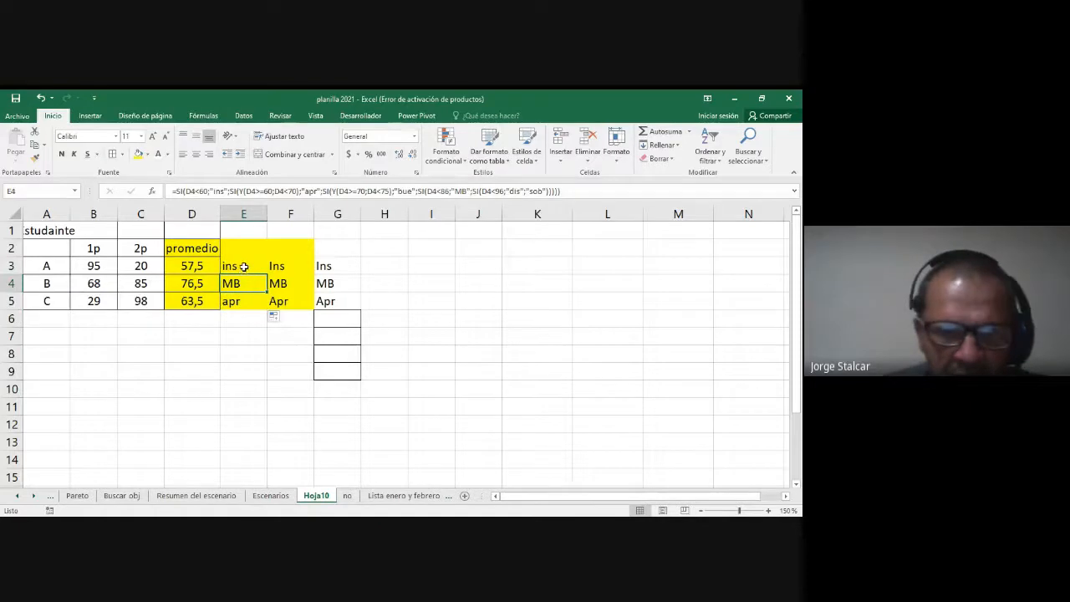
Step: Open the E3 formula and examine its first condition D3<60 against the combined condition Y(D3>=60;D3<70) of the second SI
{"action": "double_click", "coordinate": [243, 266]}
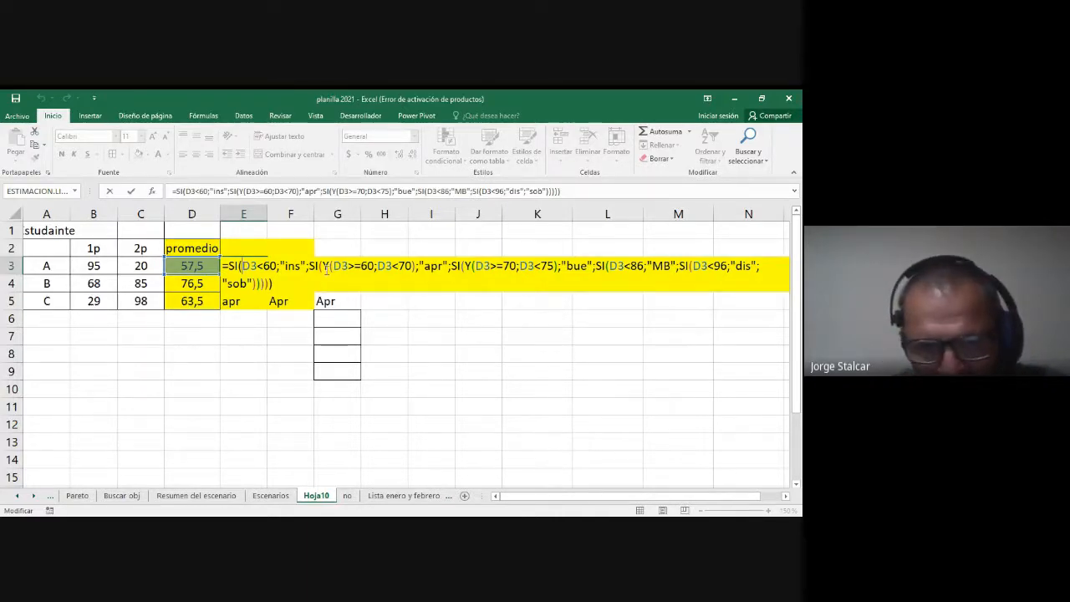
{"action": "left_click_drag", "start_coordinate": [323, 266], "coordinate": [375, 266]}
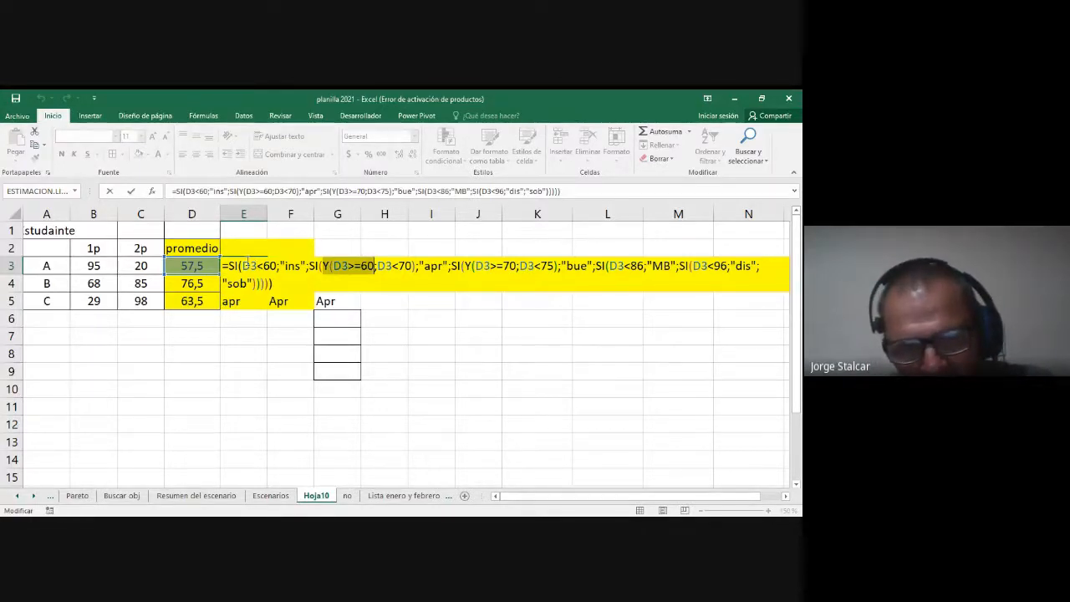
{"action": "left_click_drag", "start_coordinate": [245, 265], "coordinate": [278, 268]}
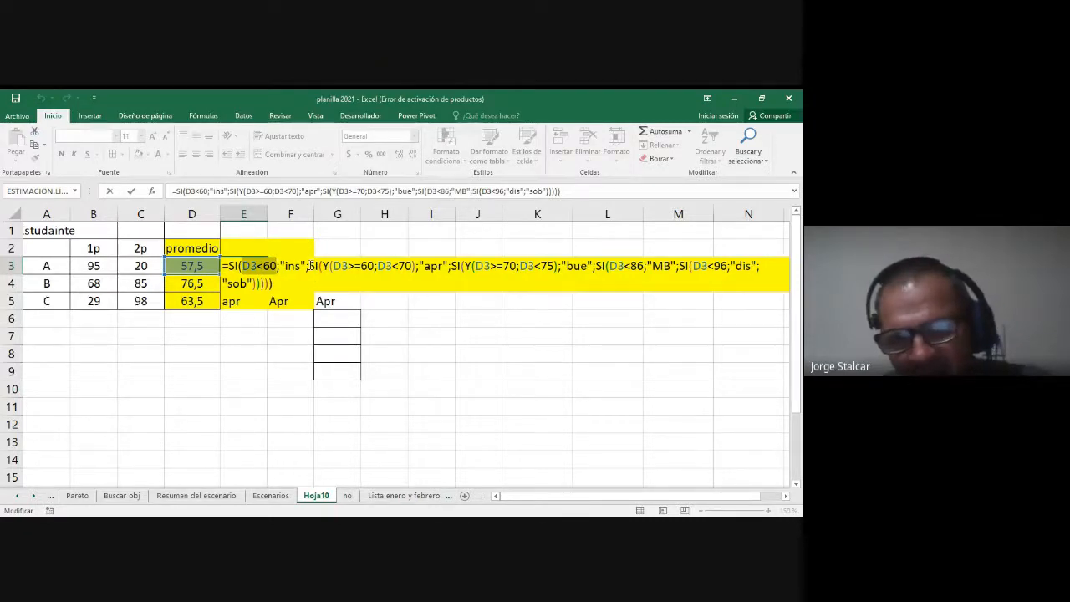
{"action": "left_click_drag", "start_coordinate": [309, 266], "coordinate": [375, 266]}
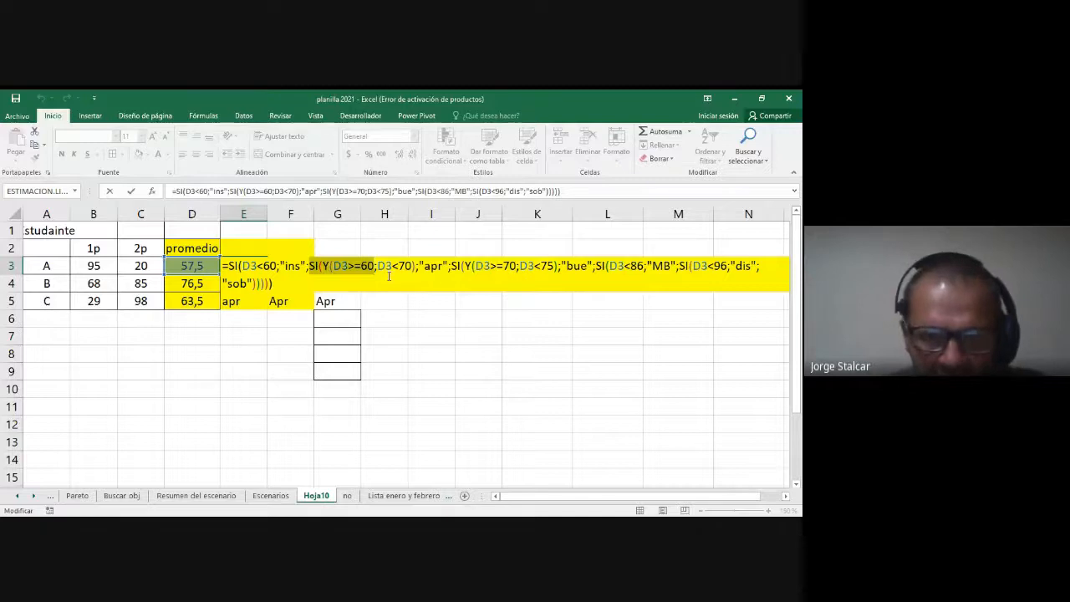
{"action": "left_click", "coordinate": [381, 281]}
{"action": "left_click_drag", "start_coordinate": [333, 267], "coordinate": [413, 267]}
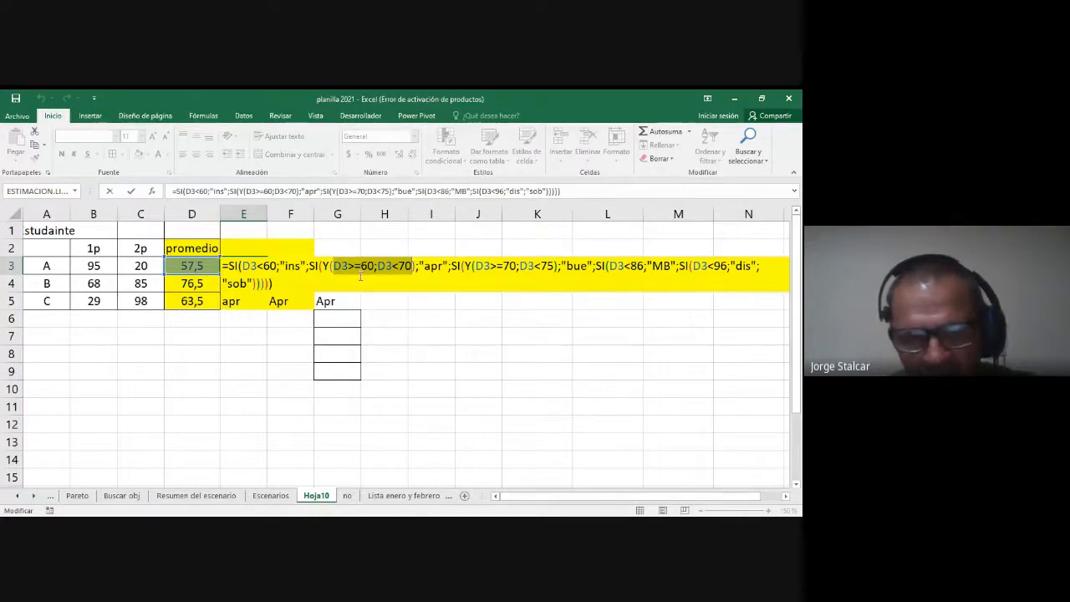
{"action": "left_click_drag", "start_coordinate": [323, 265], "coordinate": [415, 266]}
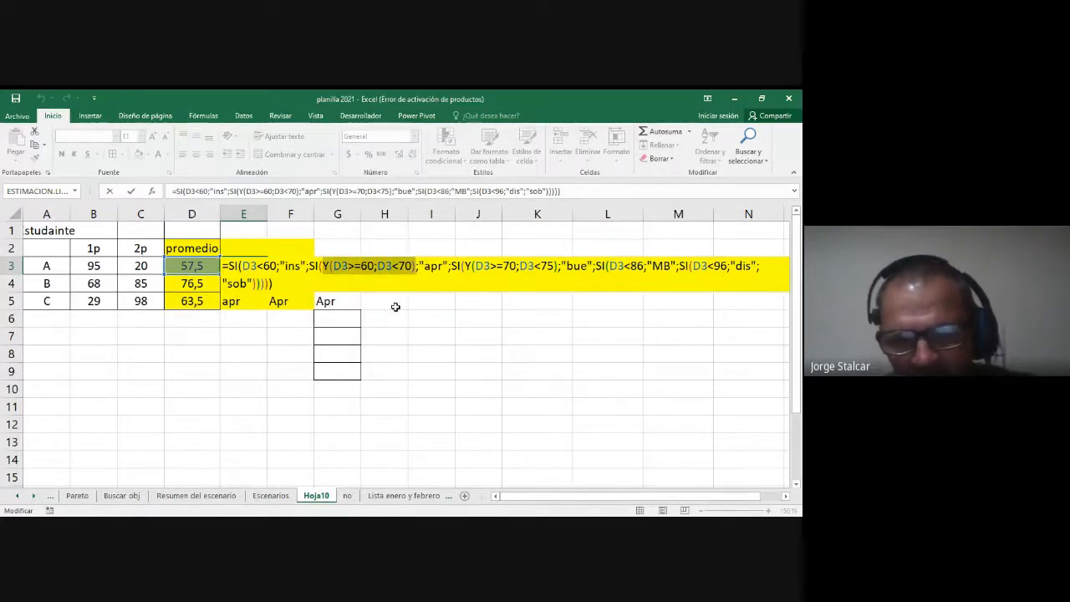
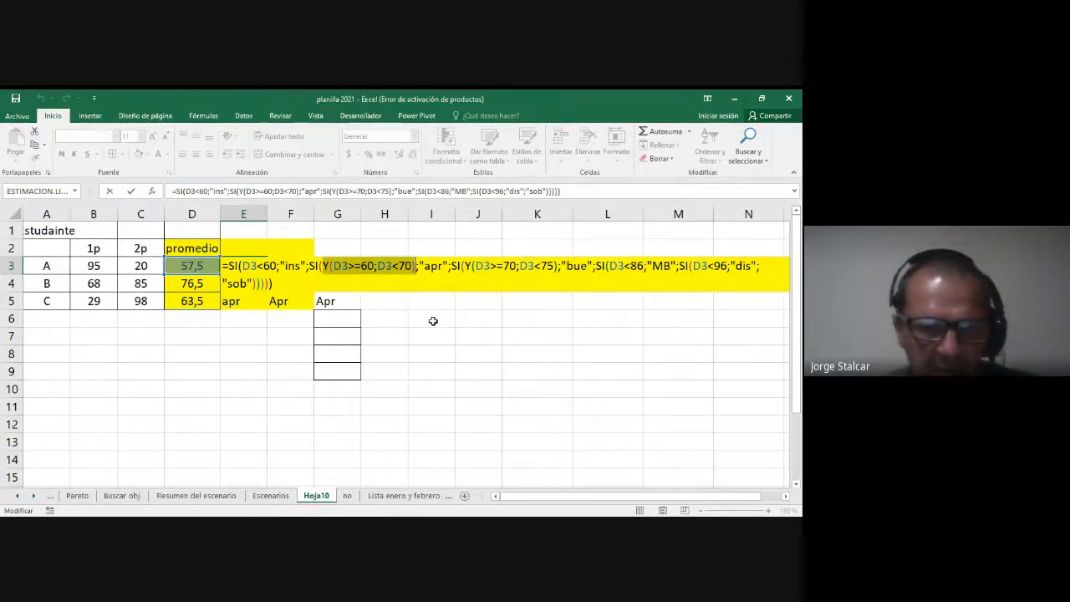
Step: Close the E3 formula, dismiss the AutoRecover error message and enter the heading obs in I2
{"action": "key", "text": "ctrl+Return"}
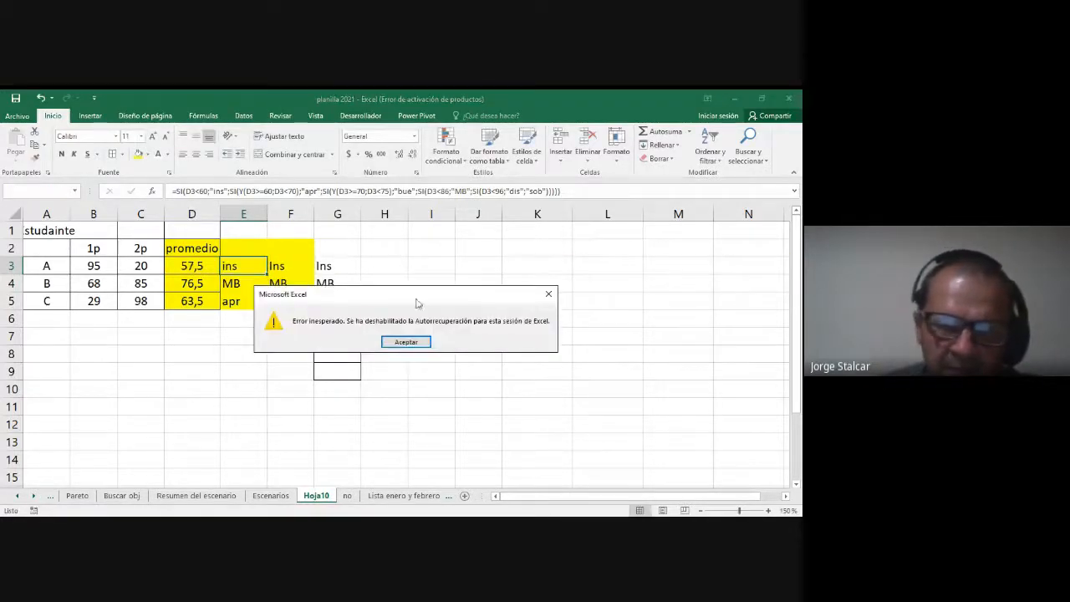
{"action": "left_click", "coordinate": [406, 341]}
{"action": "left_click", "coordinate": [433, 249]}
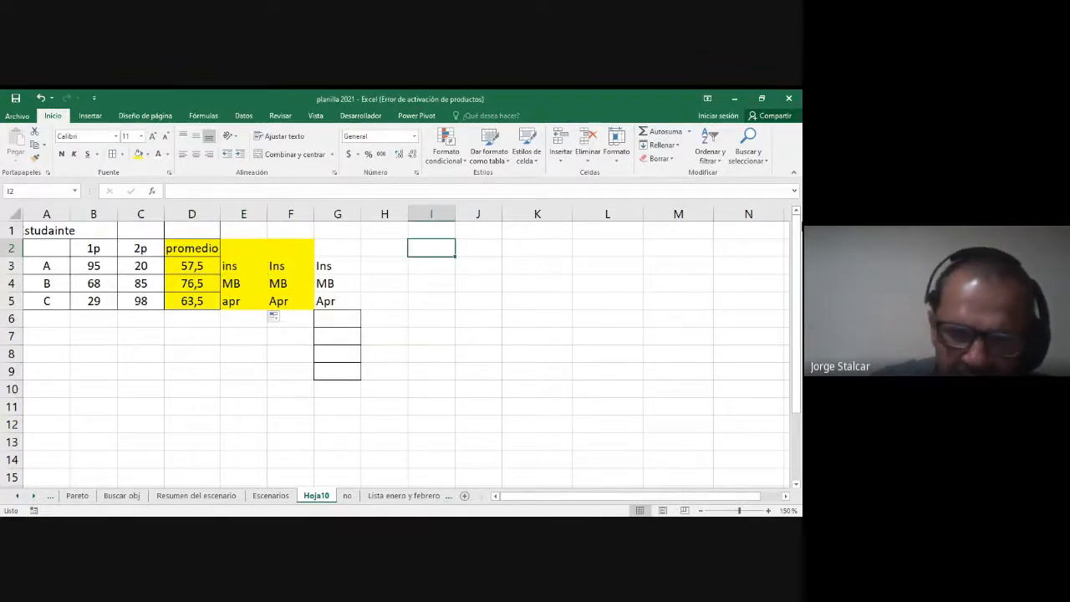
{"action": "type", "text": "obs"}
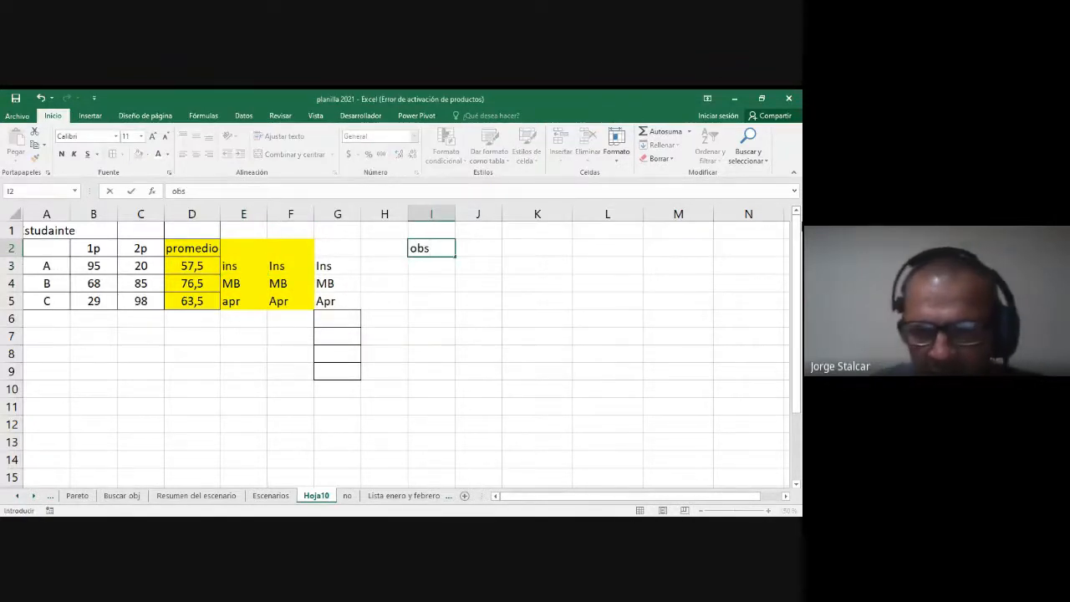
{"action": "key", "text": "Return"}
{"action": "key", "text": "Up"}
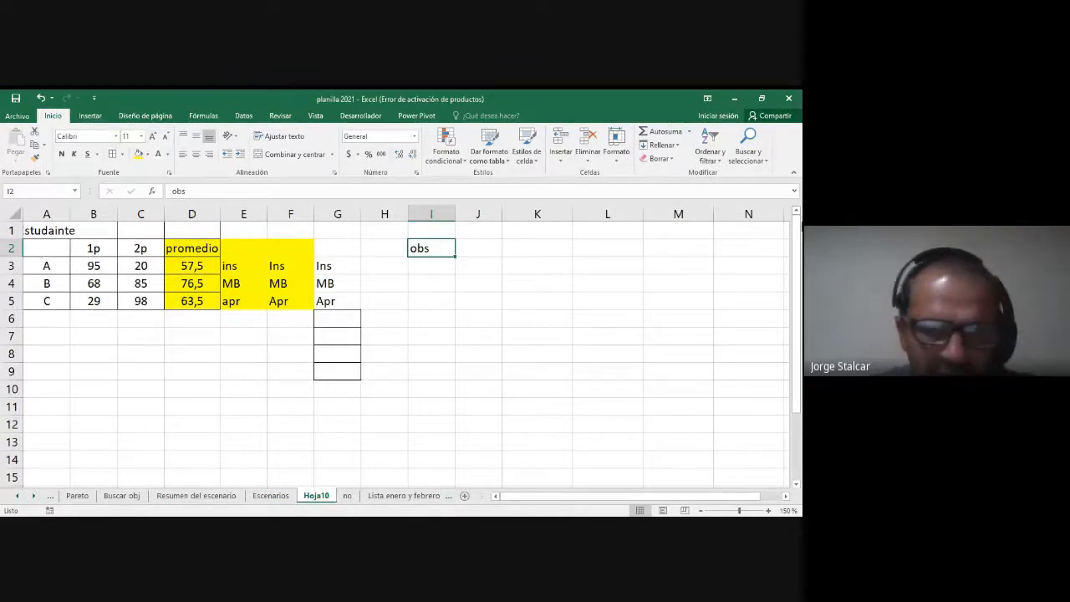
{"action": "key", "text": "Return"}
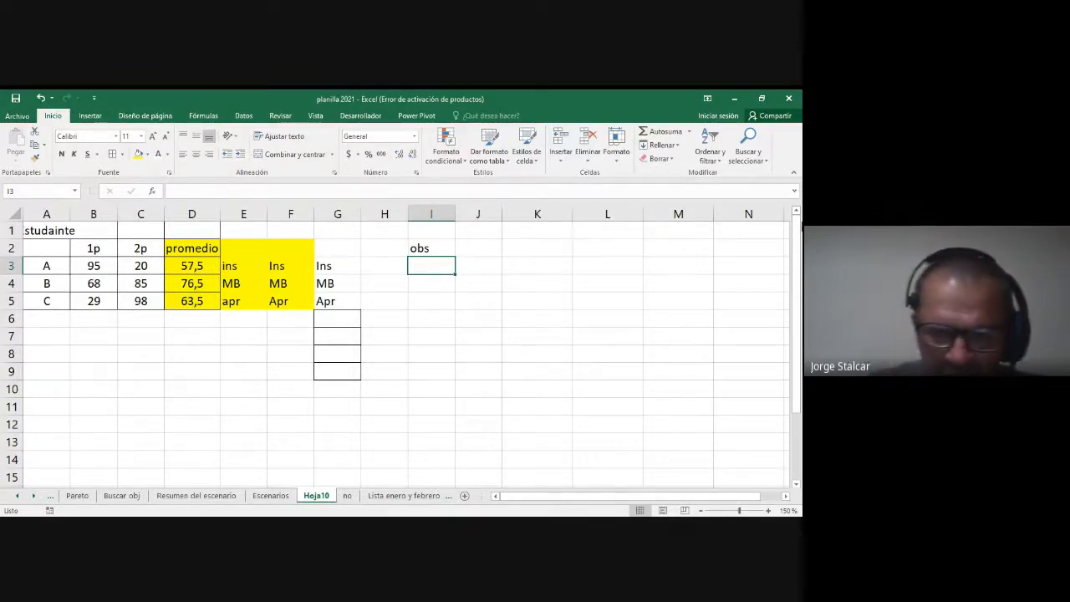
Step: Start an SI formula in I3 with the combined condition o(d3<20;d3>90)
{"action": "type", "text": "=si("}
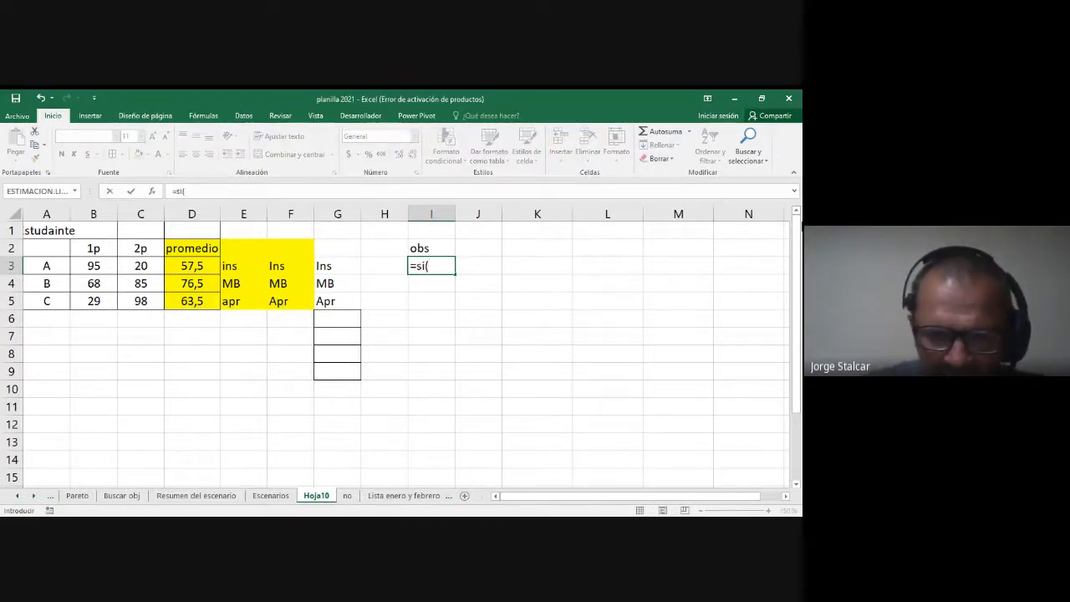
{"action": "type", "text": "o8"}
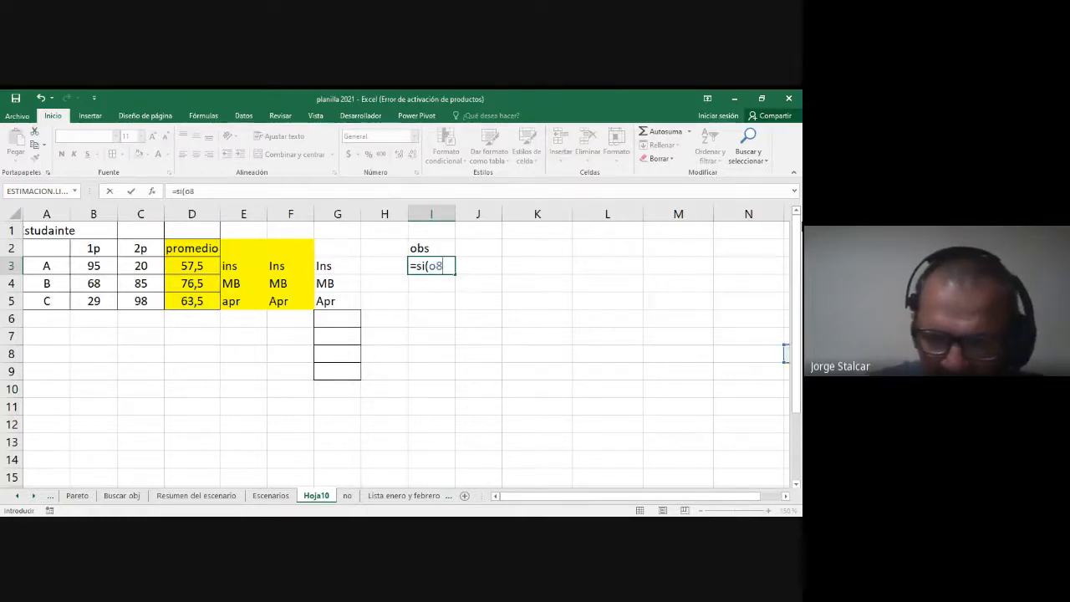
{"action": "key", "text": "BackSpace"}
{"action": "type", "text": "(d3<"}
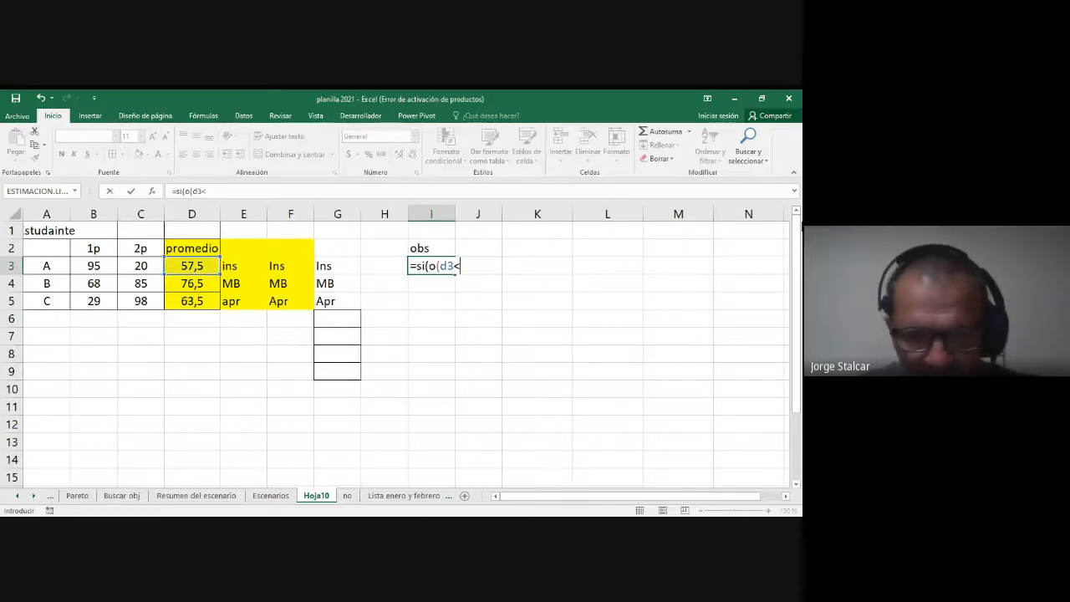
{"action": "type", "text": "20;d3"}
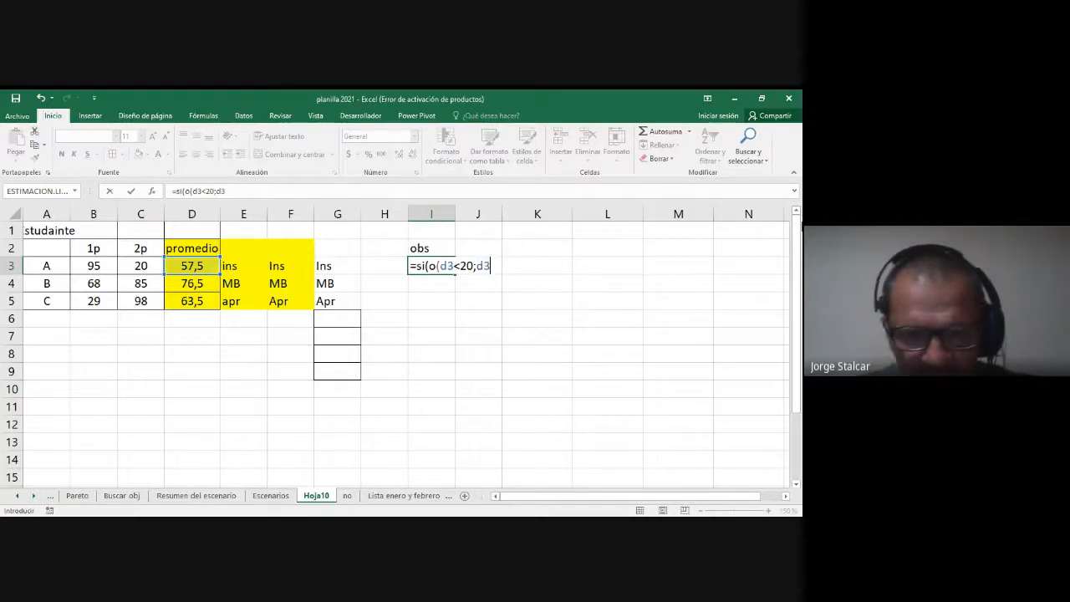
{"action": "type", "text": ">90"}
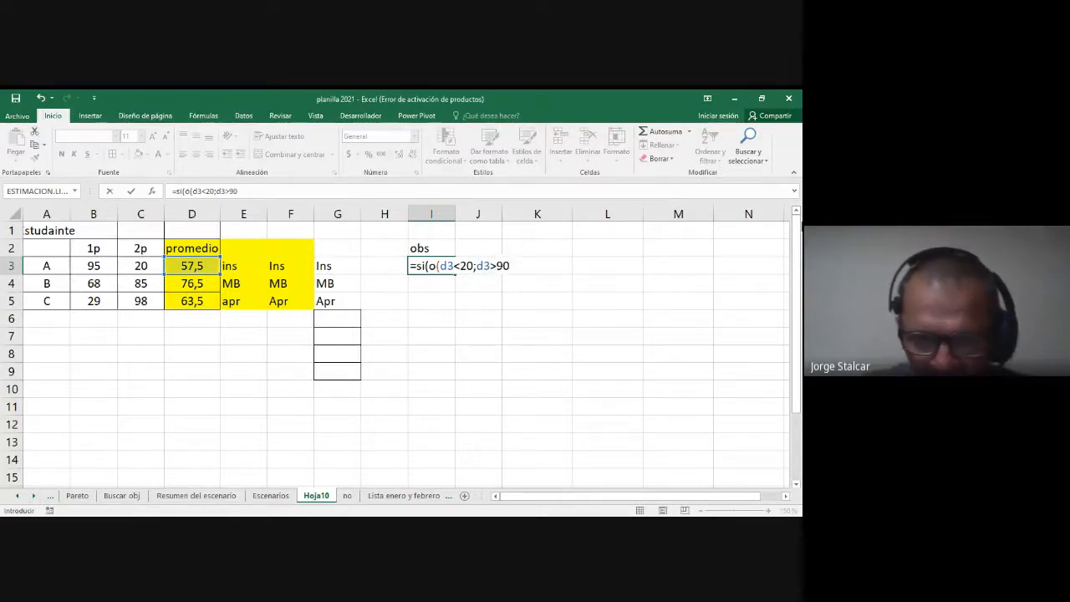
{"action": "type", "text": ")"}
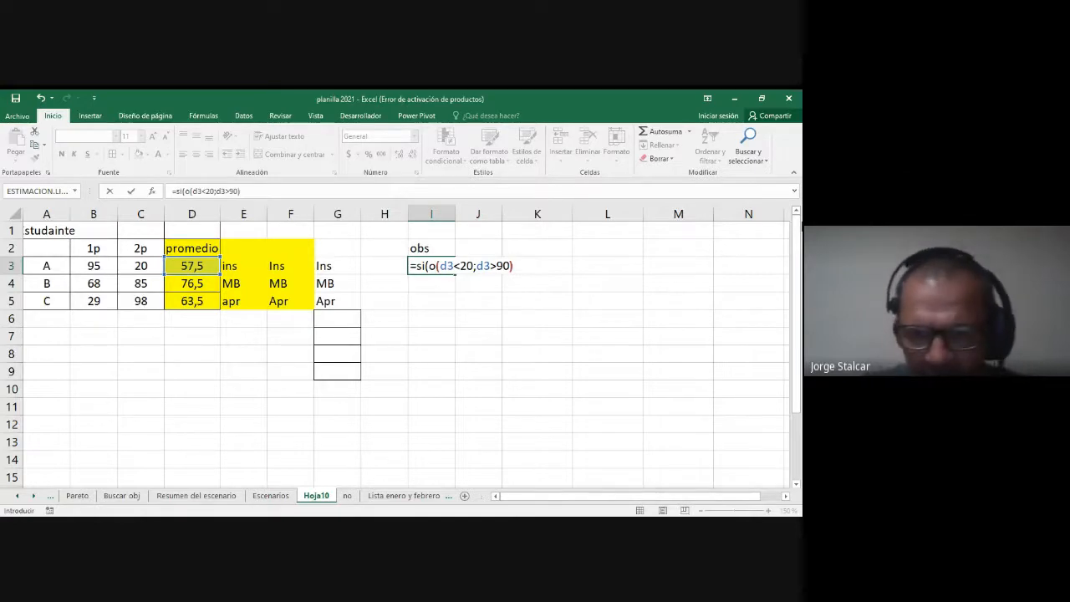
{"action": "type", "text": ":\""}
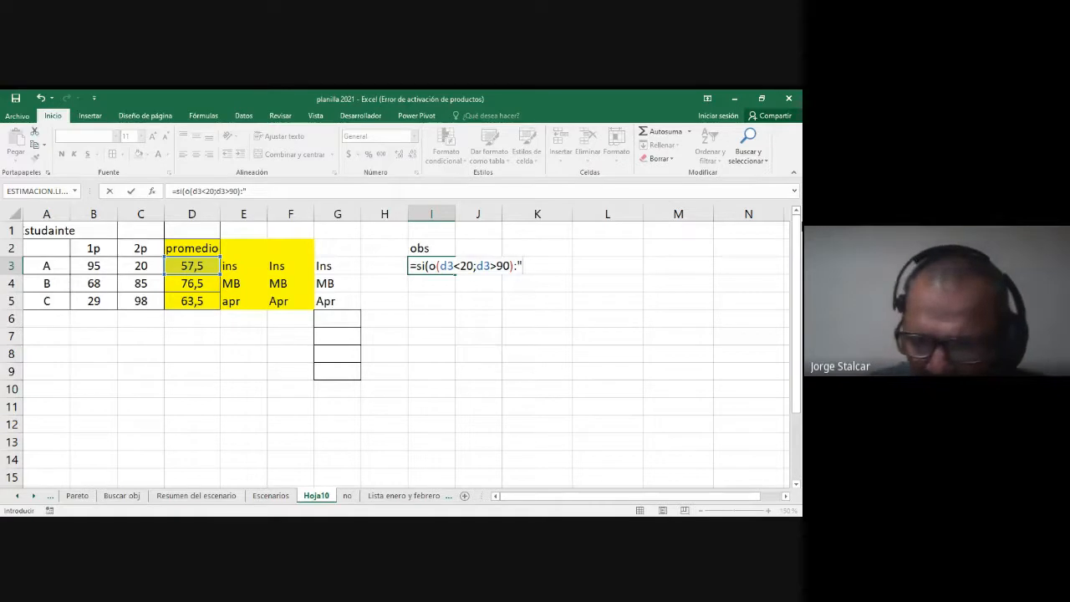
{"action": "type", "text": "+"}
Step: Make the I3 formula return "*" when its O condition is true
{"action": "key", "text": "BackSpace"}
{"action": "key", "text": "BackSpace"}
{"action": "key", "text": "BackSpace"}
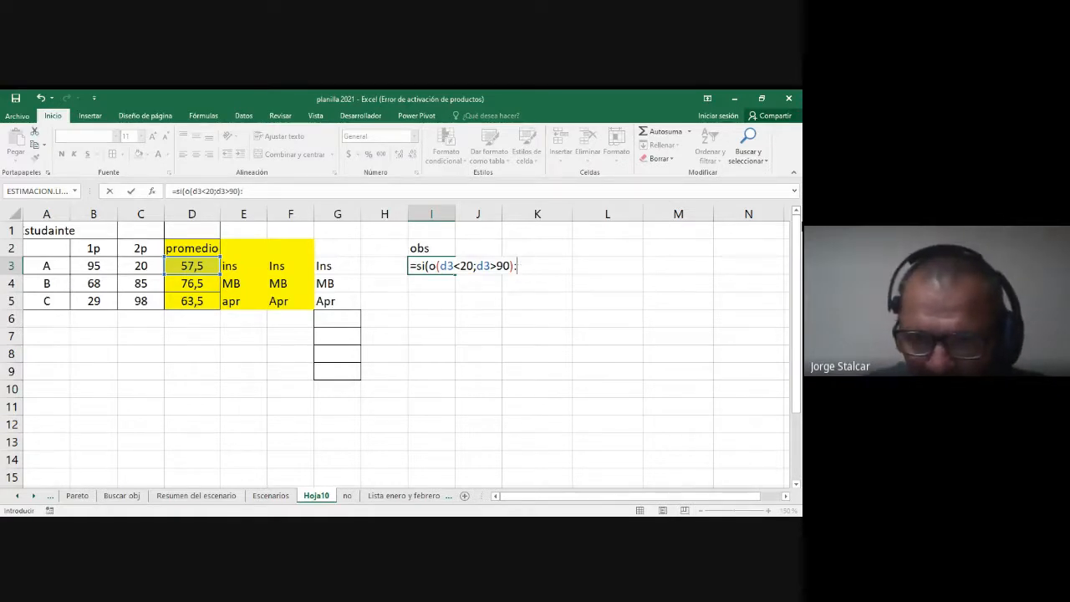
{"action": "type", "text": ";"}
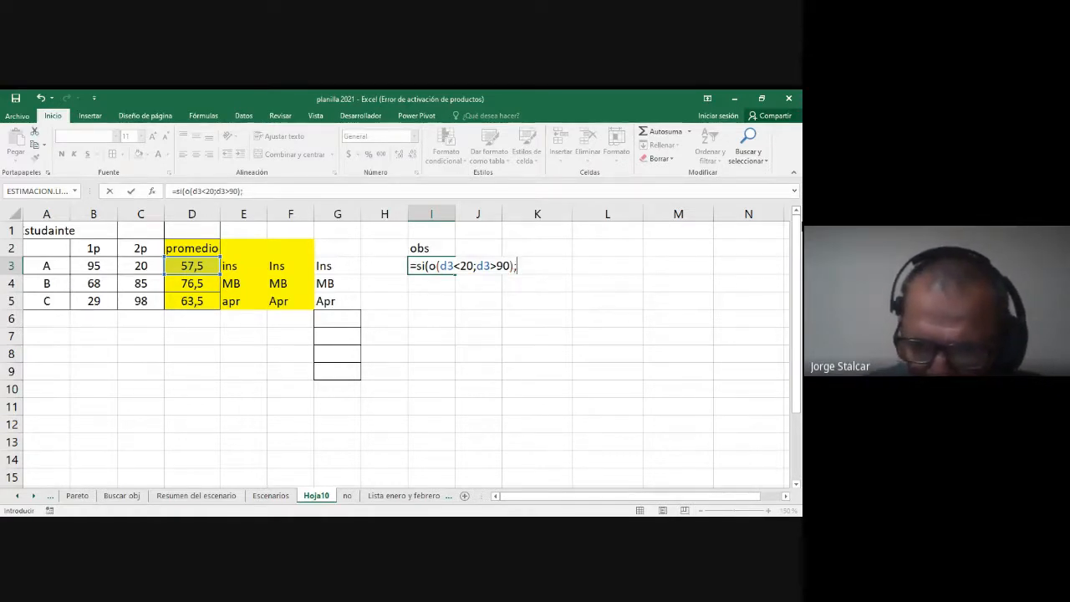
{"action": "type", "text": "\"*\";"}
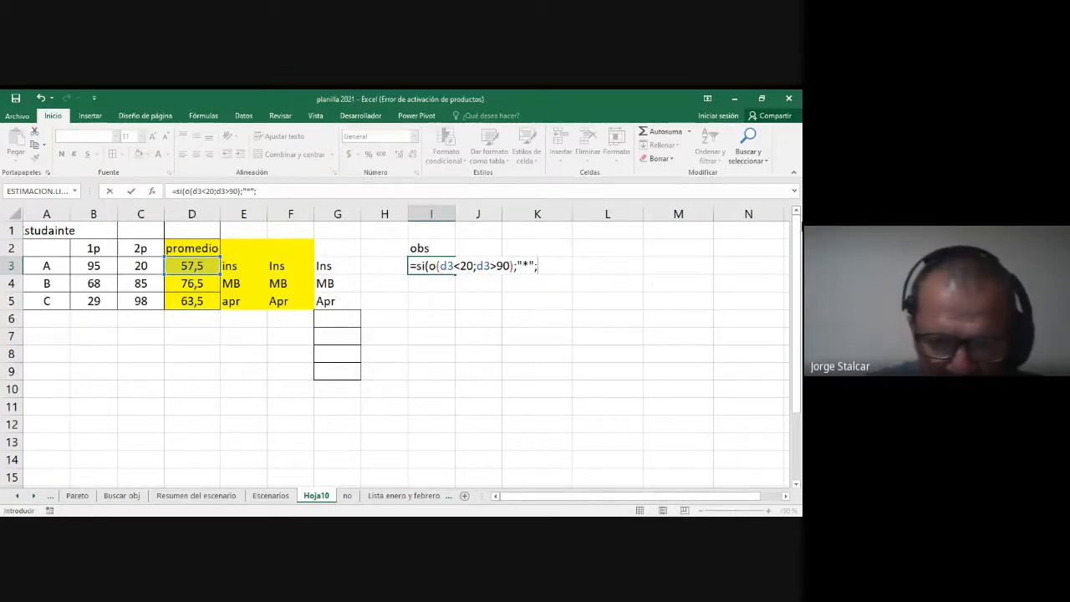
{"action": "type", "text": "\""}
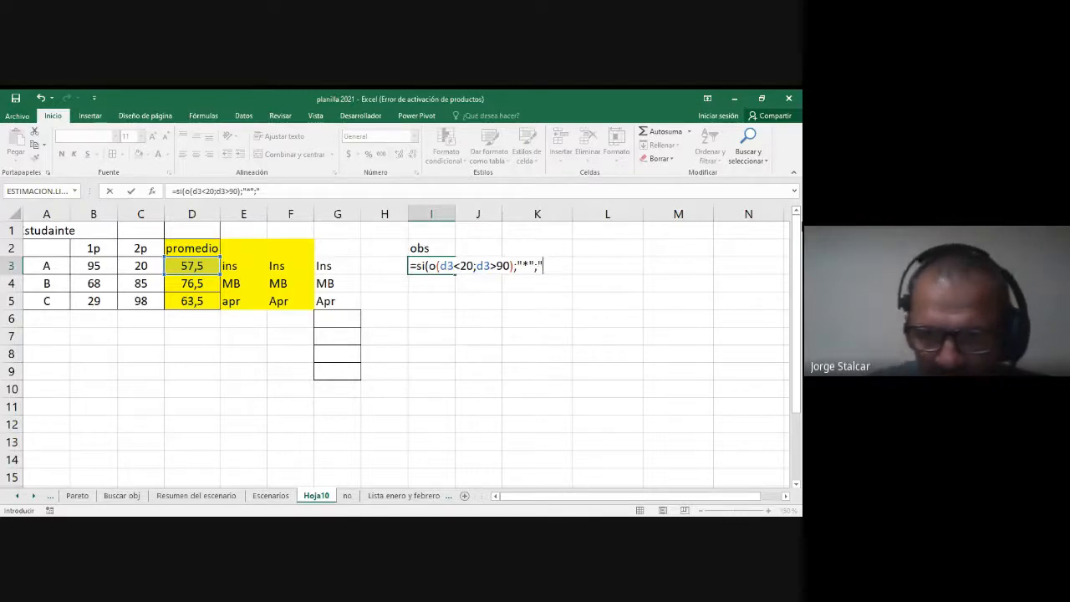
{"action": "type", "text": "-"}
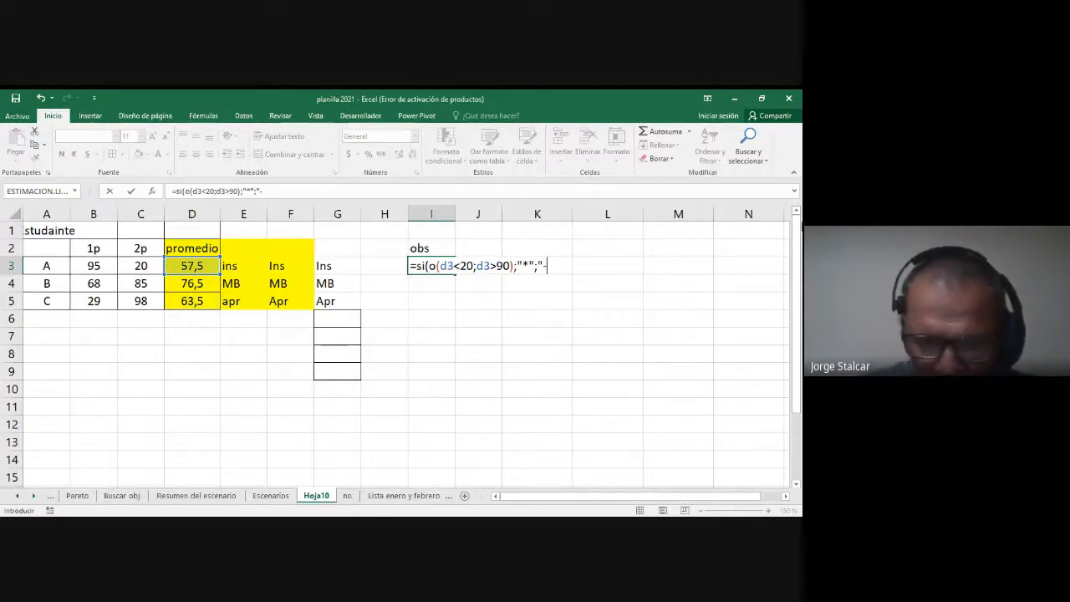
{"action": "type", "text": "\""}
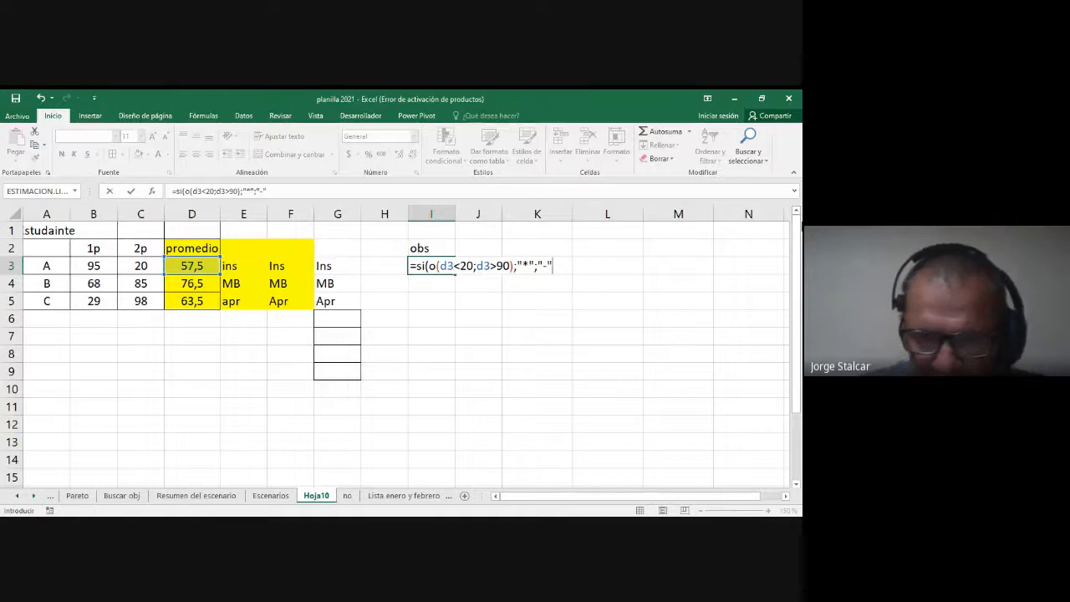
{"action": "type", "text": ")"}
Step: Give the I3 formula "-" as its alternative, enter it and fill it down through I5
{"action": "key", "text": "Return"}
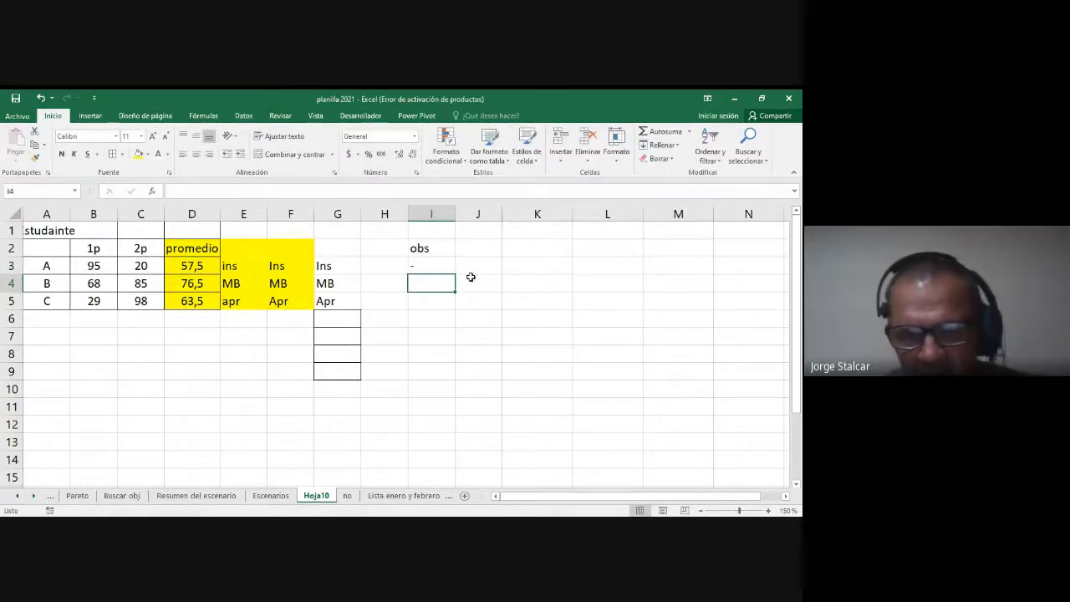
{"action": "left_click", "coordinate": [444, 264]}
{"action": "left_click_drag", "start_coordinate": [456, 274], "coordinate": [454, 310]}
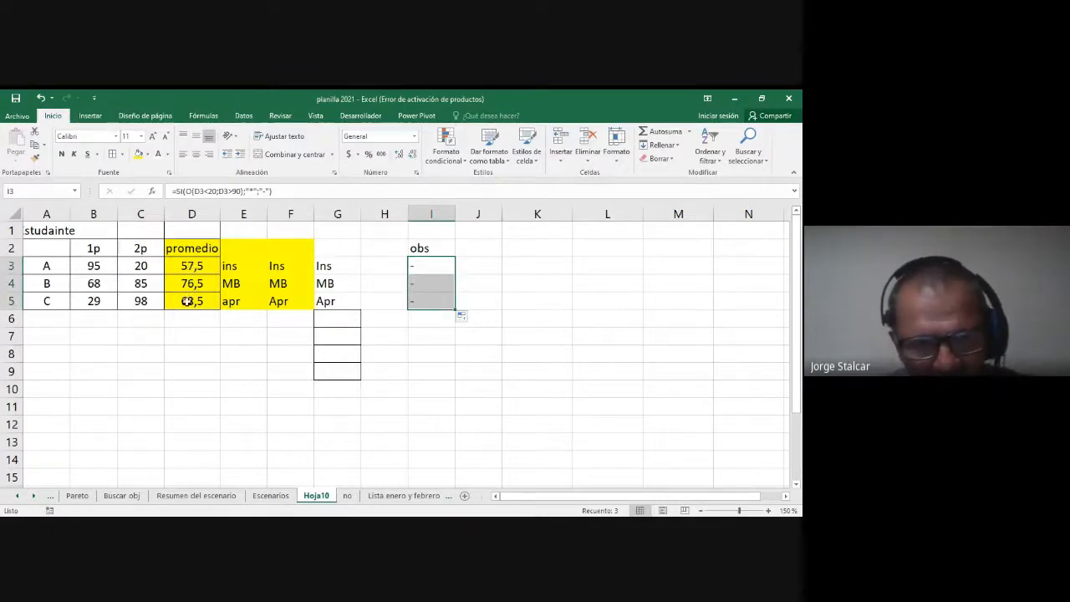
Step: Test the O condition by overwriting the averages in D3 with 19 and D5 with 95
{"action": "left_click", "coordinate": [184, 264]}
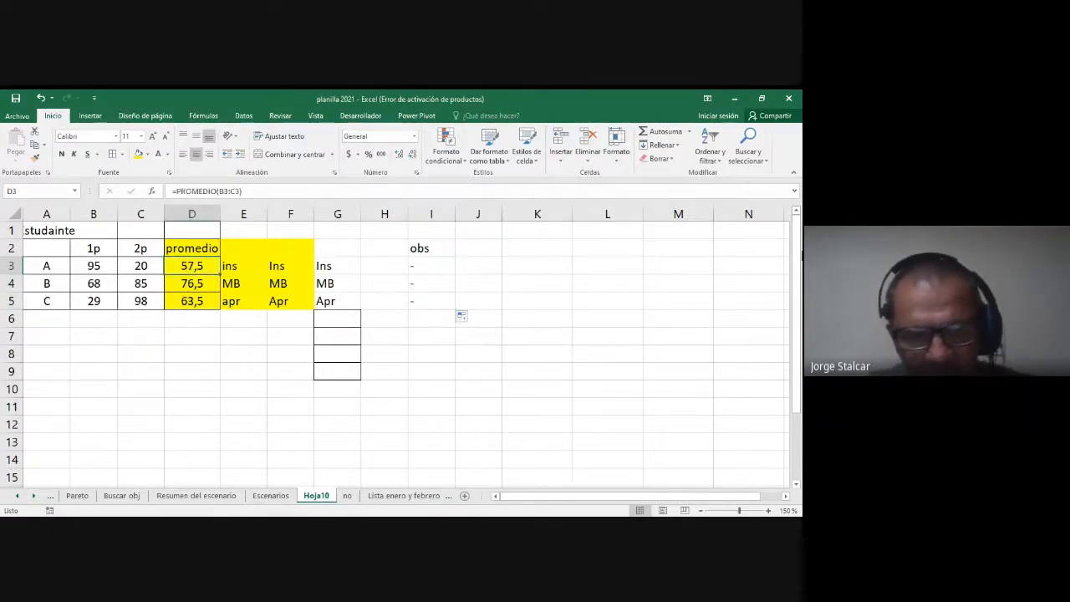
{"action": "type", "text": "19"}
{"action": "key", "text": "Return"}
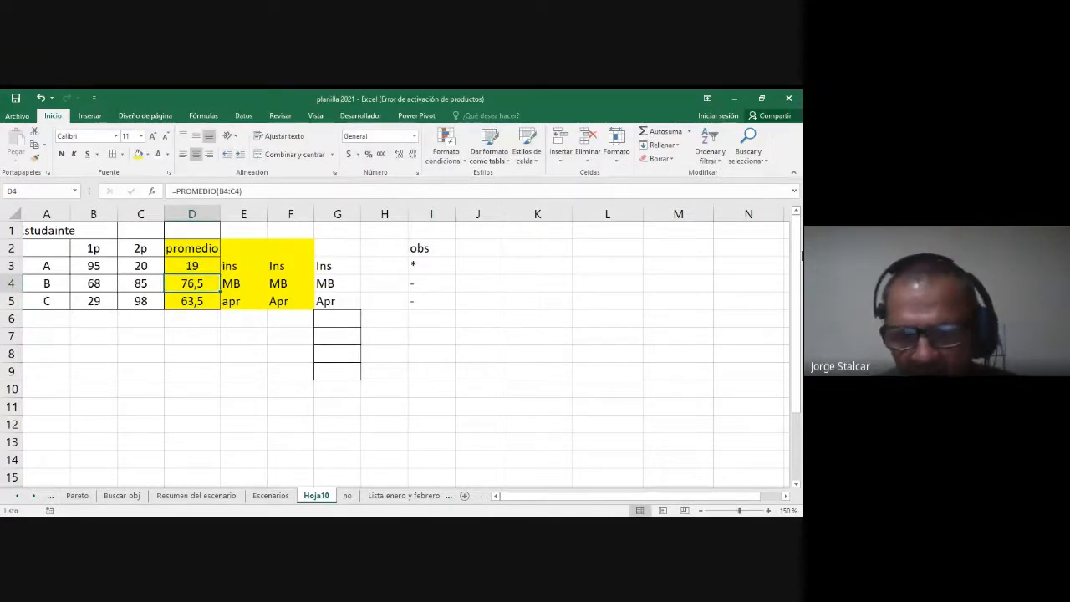
{"action": "key", "text": "Down"}
{"action": "key", "text": "Down"}
{"action": "key", "text": "Up"}
{"action": "key", "text": "Down"}
{"action": "key", "text": "Up"}
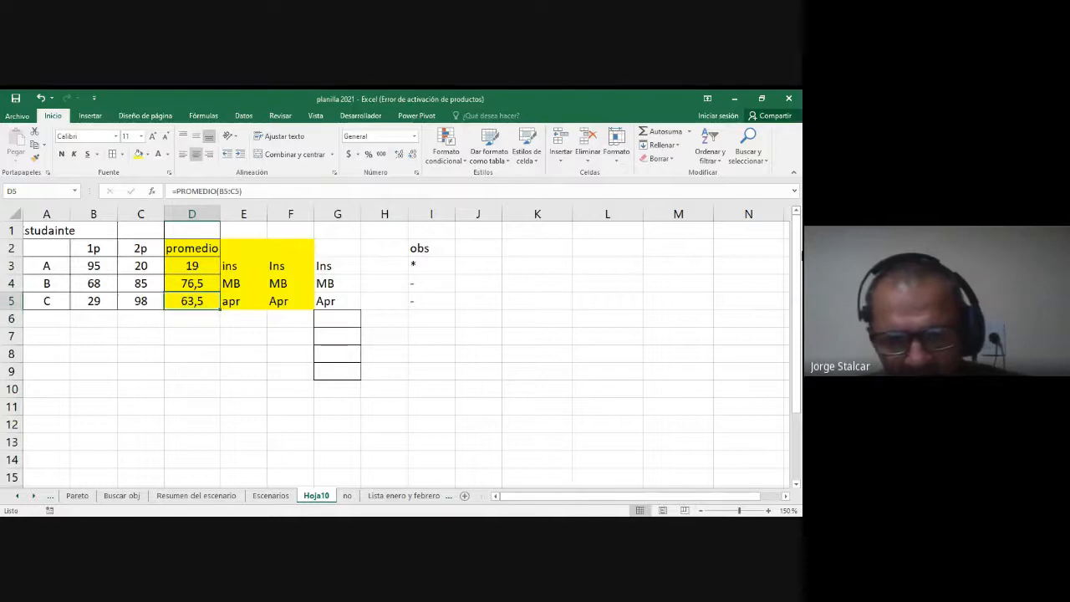
{"action": "type", "text": "95"}
{"action": "key", "text": "Return"}
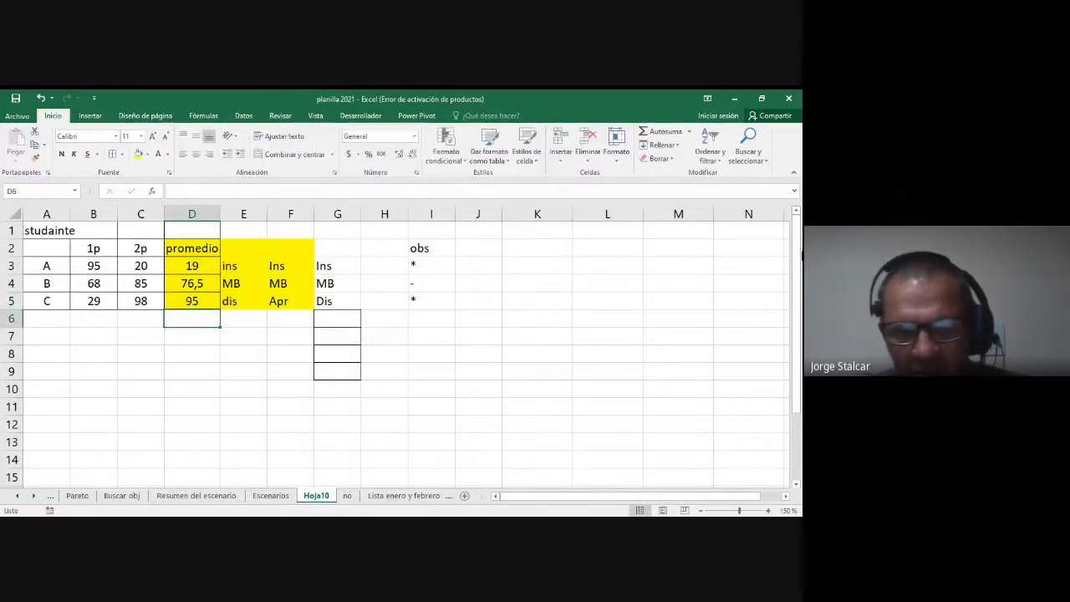
Step: Check the copied obs formulas in I4 and I5, and open the I3 formula to examine its O condition
{"action": "key", "text": "Up"}
{"action": "key", "text": "Up"}
{"action": "key", "text": "Right"}
{"action": "key", "text": "Right"}
{"action": "key", "text": "Right"}
{"action": "key", "text": "Right"}
{"action": "key", "text": "Right"}
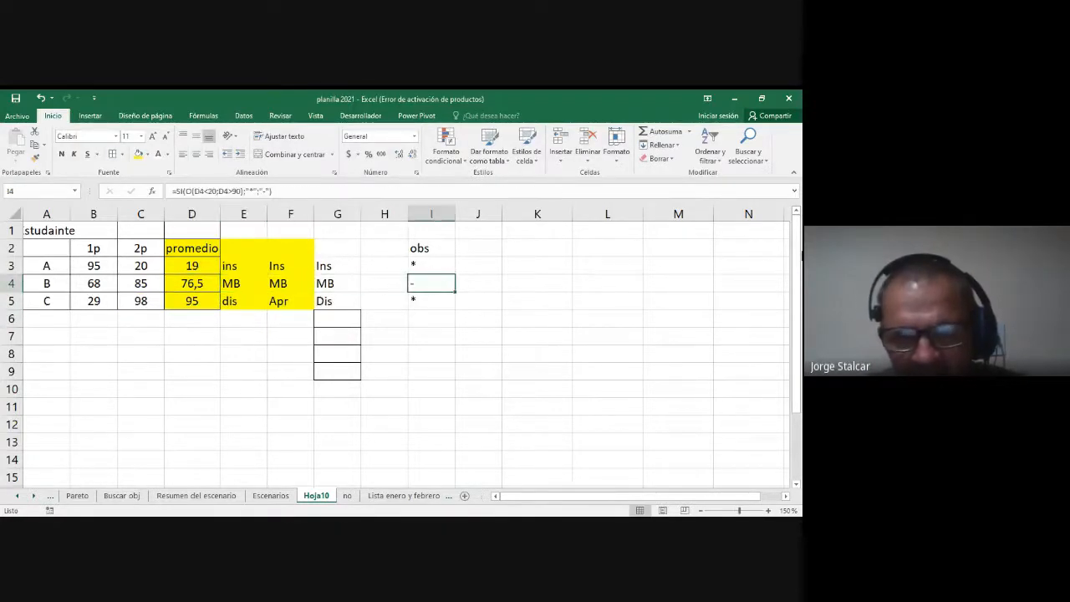
{"action": "key", "text": "Down"}
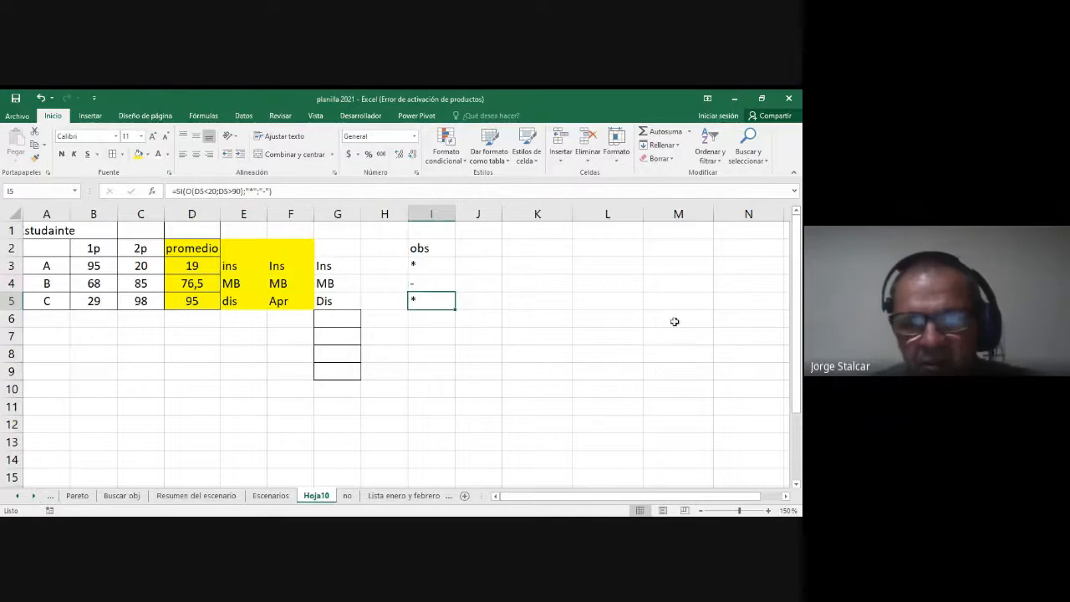
{"action": "left_click", "coordinate": [431, 270]}
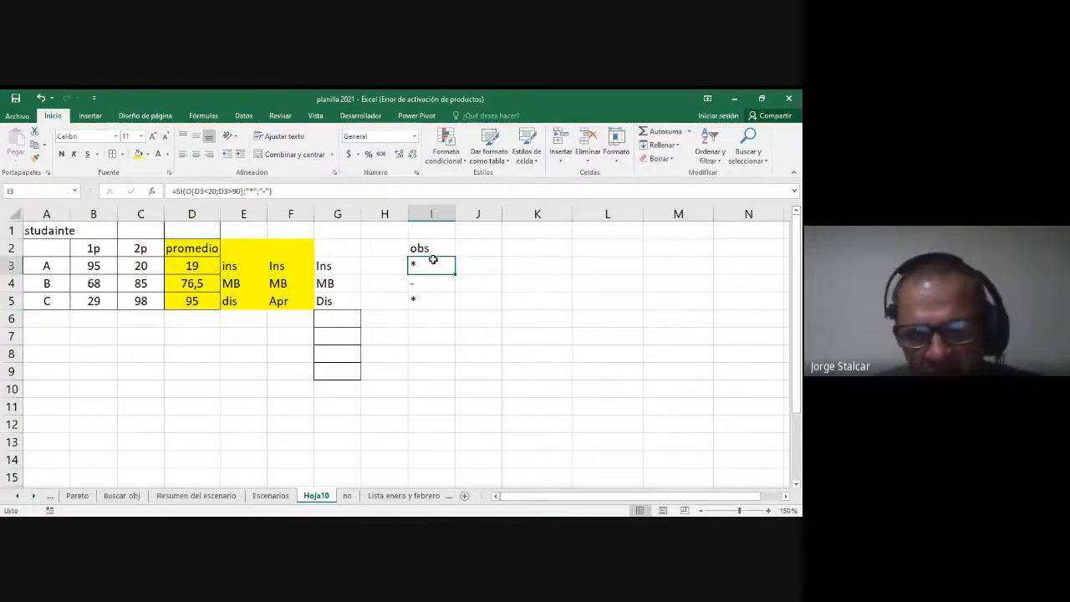
{"action": "double_click", "coordinate": [430, 266]}
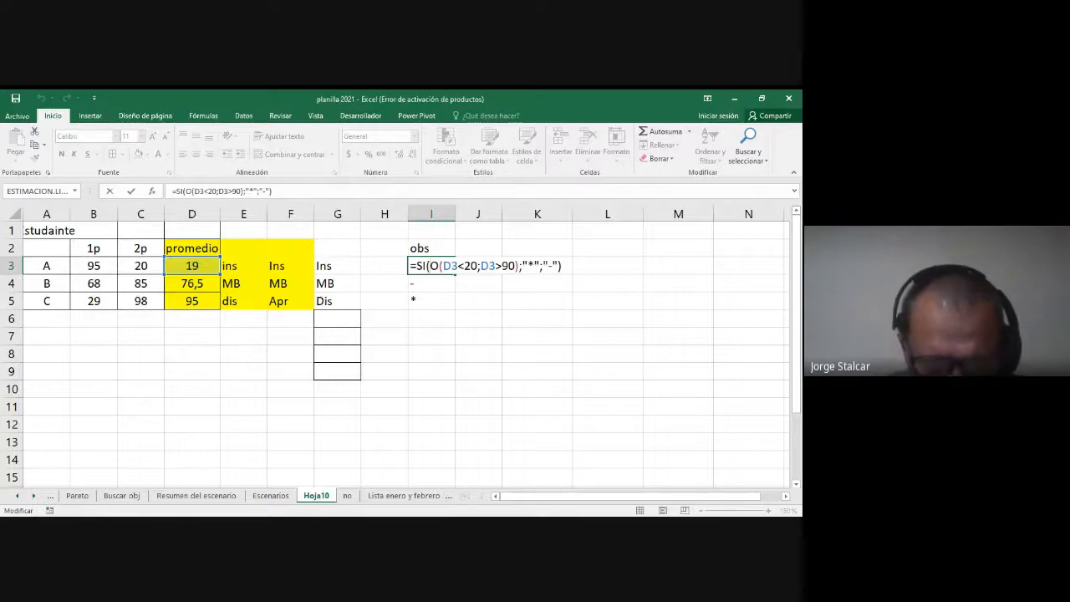
{"action": "left_click", "coordinate": [443, 527]}
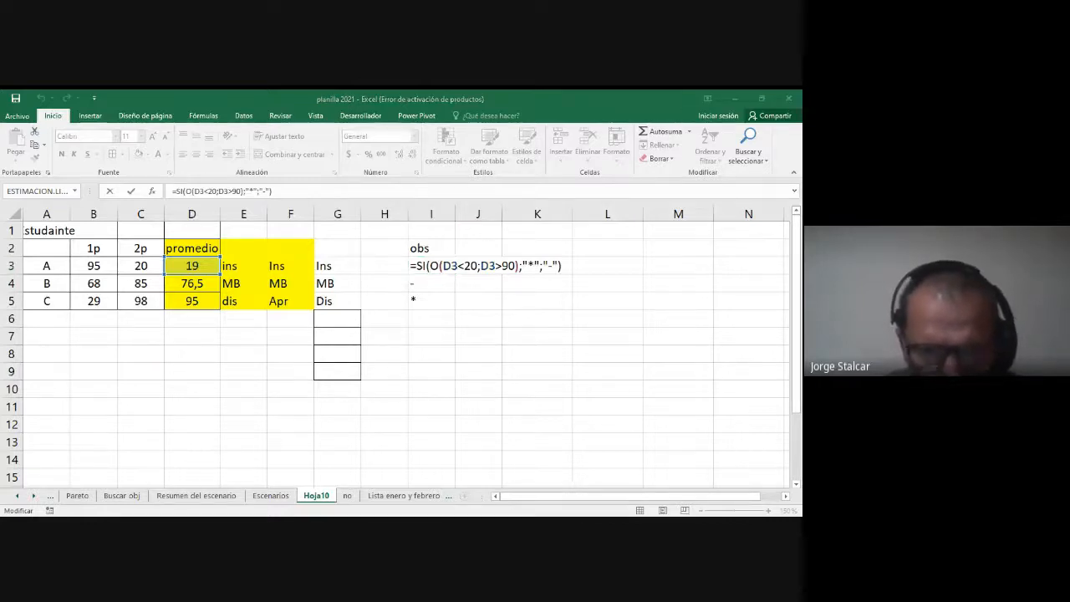